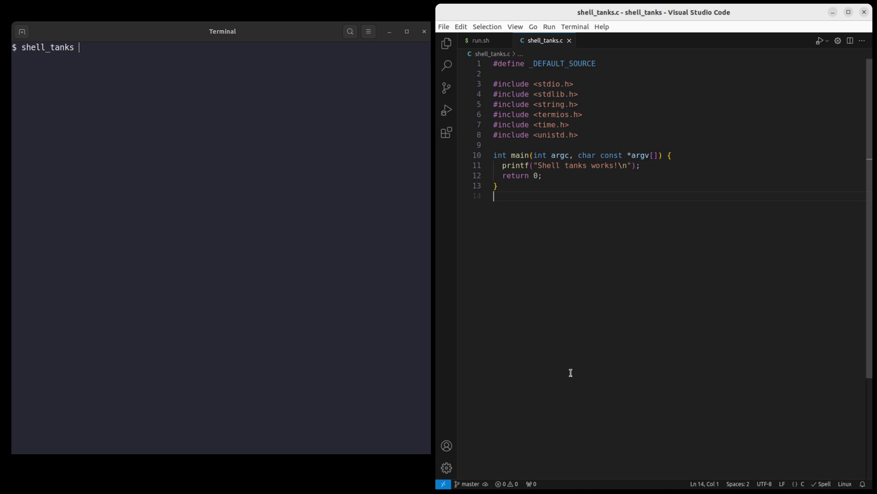
Look over the starter shell_tanks.c, highlighting its printf message and include lines.
left_click(624, 374)
left_click(500, 165)
left_click_drag(500, 165, 642, 165)
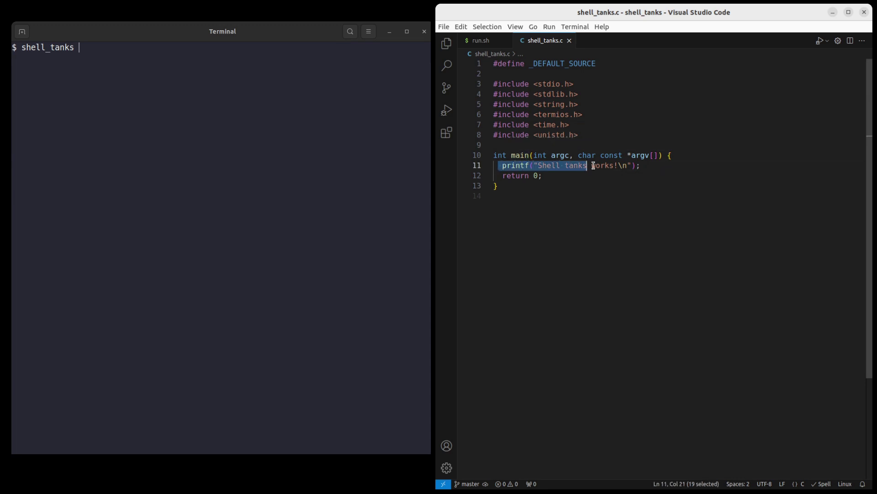
left_click(564, 218)
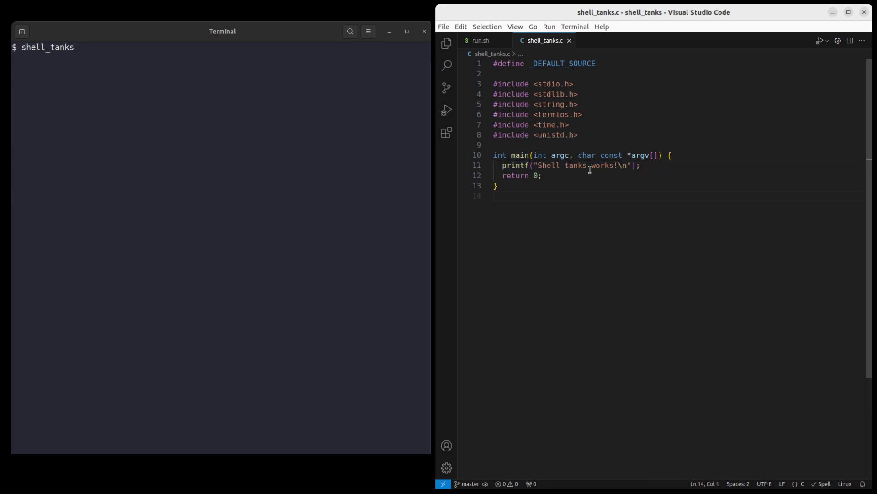
left_click_drag(584, 137, 491, 92)
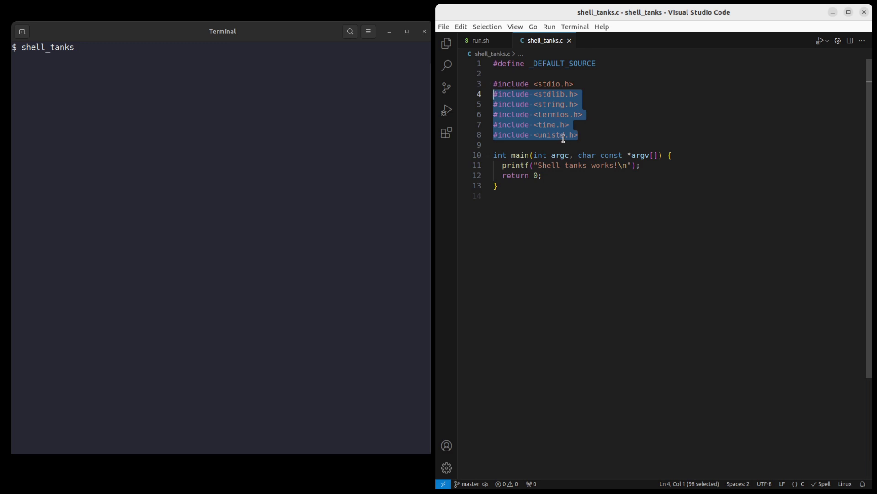
left_click(594, 138)
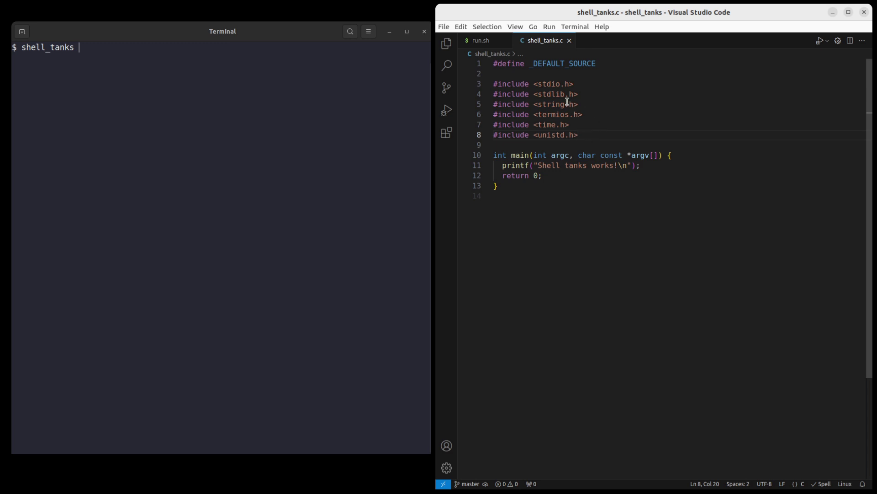
left_click(589, 145)
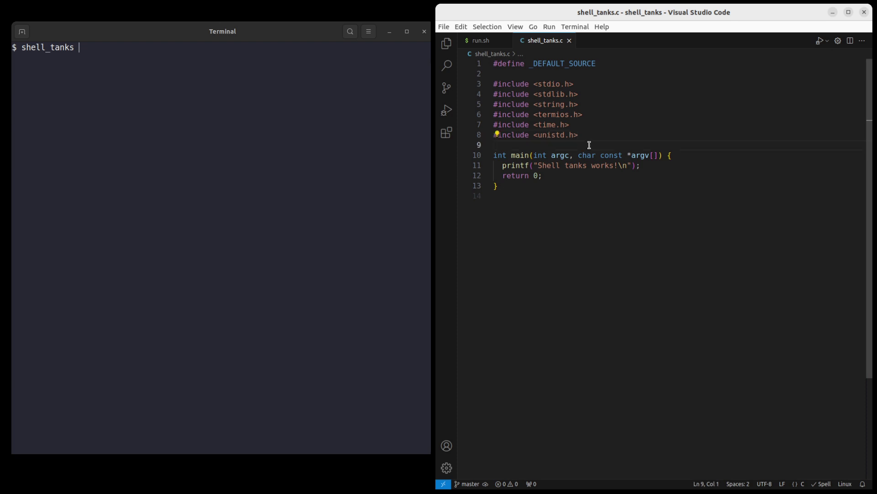
left_click(558, 205)
Open run.sh and review its gcc compile and ./shell_tanks run commands.
left_click(484, 41)
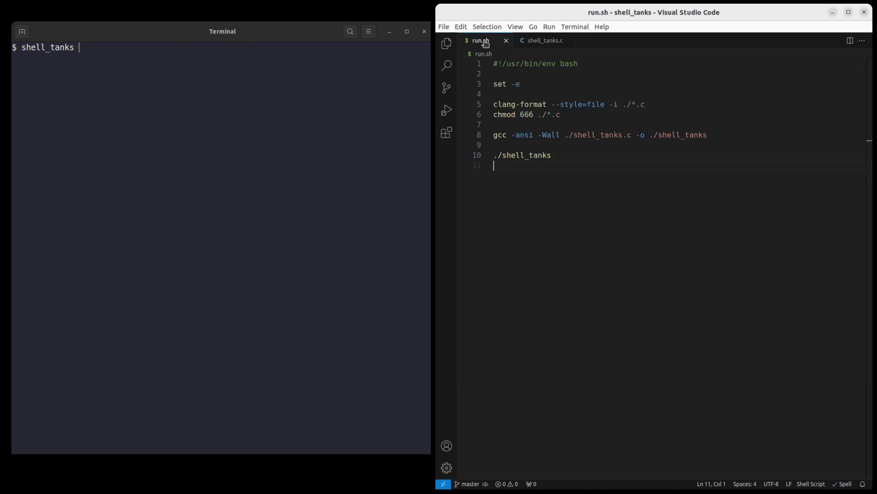
left_click(494, 135)
left_click_drag(494, 135, 649, 157)
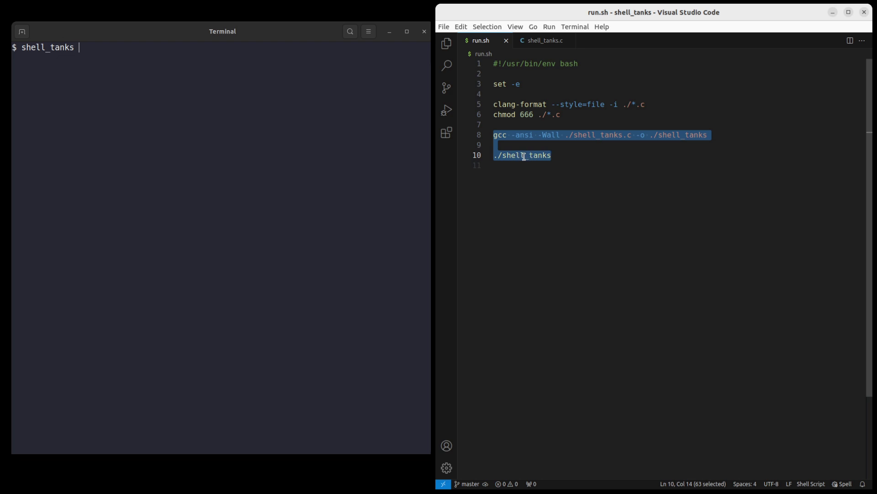
left_click(525, 172)
left_click_drag(553, 155, 494, 157)
left_click(533, 179)
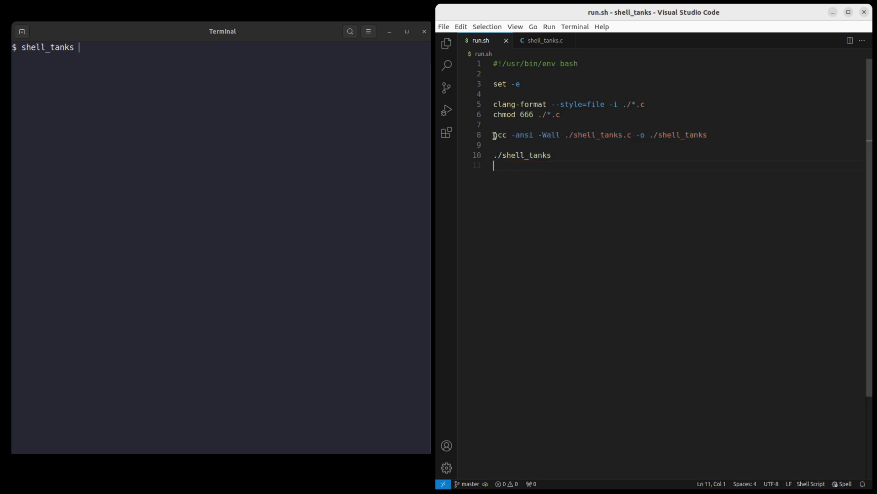
left_click_drag(494, 134, 629, 135)
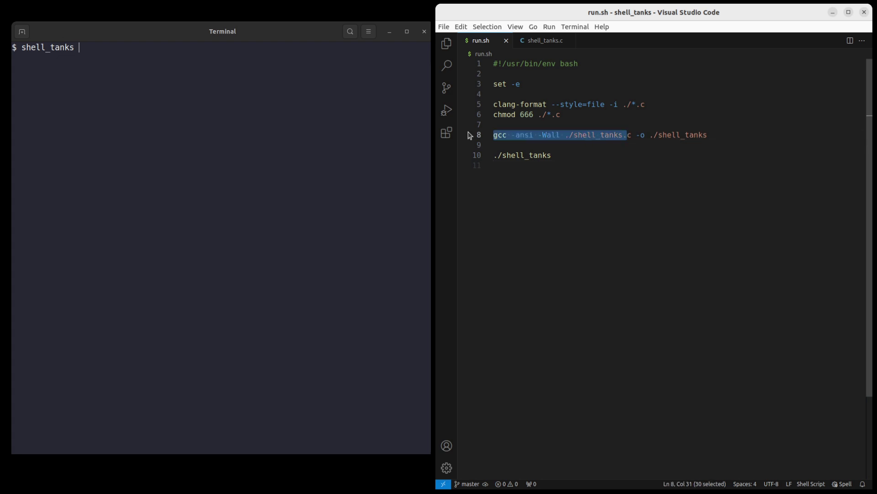
left_click(555, 178)
Run ./run.sh in Terminal to print 'Shell tanks works!', then go back to shell_tanks.c.
left_click(286, 64)
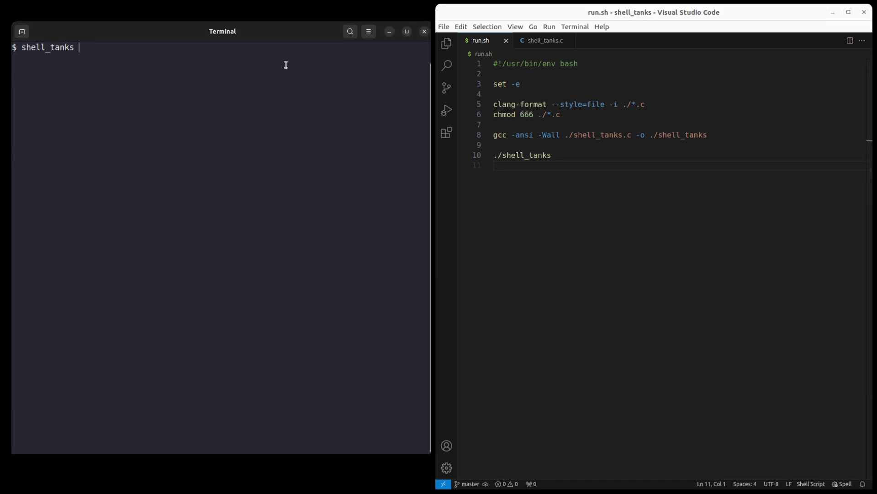
type("./run.sh")
key("Return")
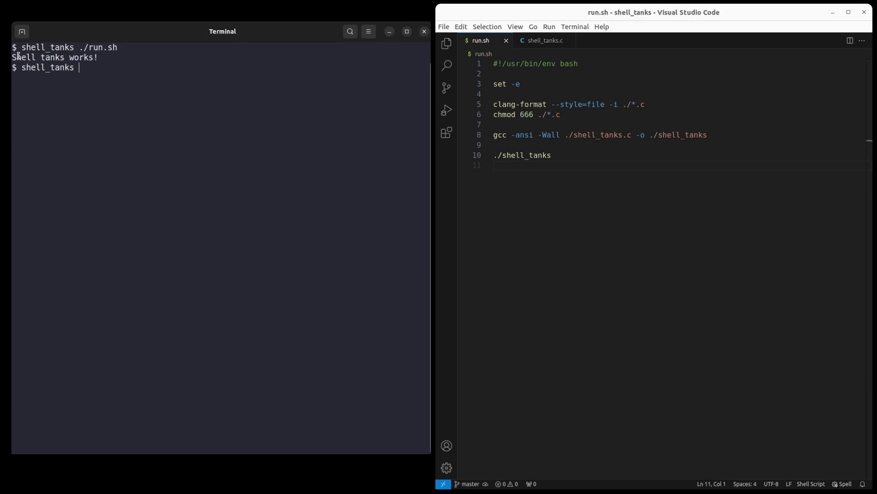
left_click_drag(16, 56, 102, 59)
left_click(83, 80)
left_click(609, 265)
left_click(542, 40)
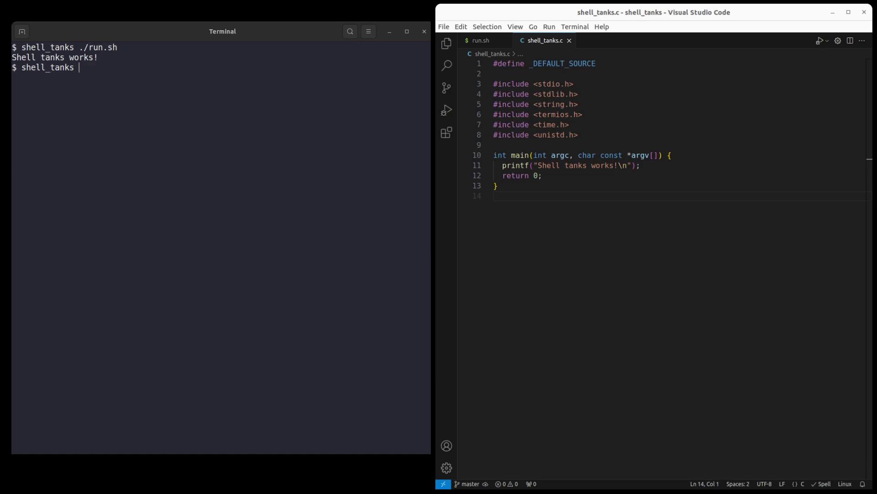
Run git checkout v1-2 -- shell_tanks.c and git reset in the built-in terminal, then clear it.
left_click(595, 213)
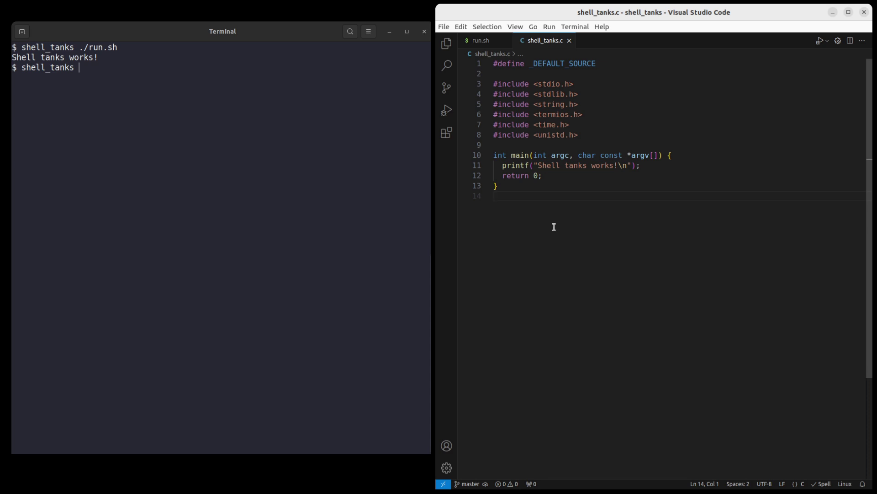
key("ctrl+grave")
type("git he")
key("BackSpace")
key("BackSpace")
type("checkout ")
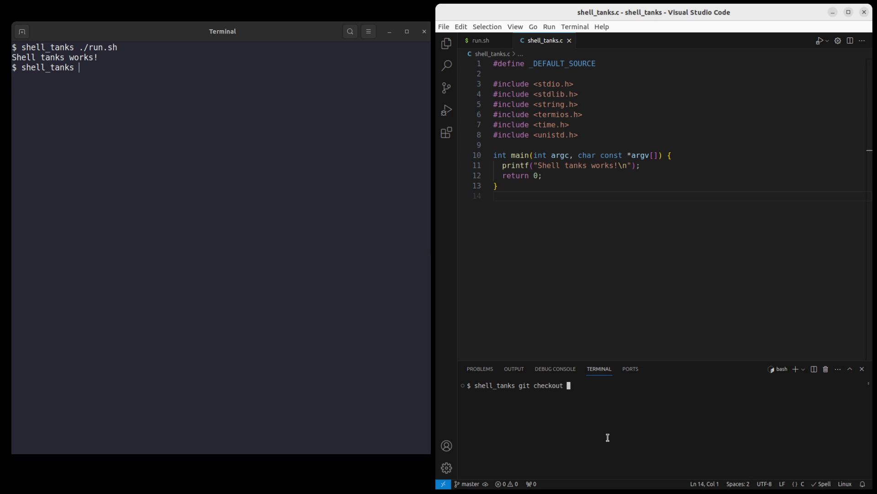
type("v1-2 -- shell_tanks.c")
key("Return")
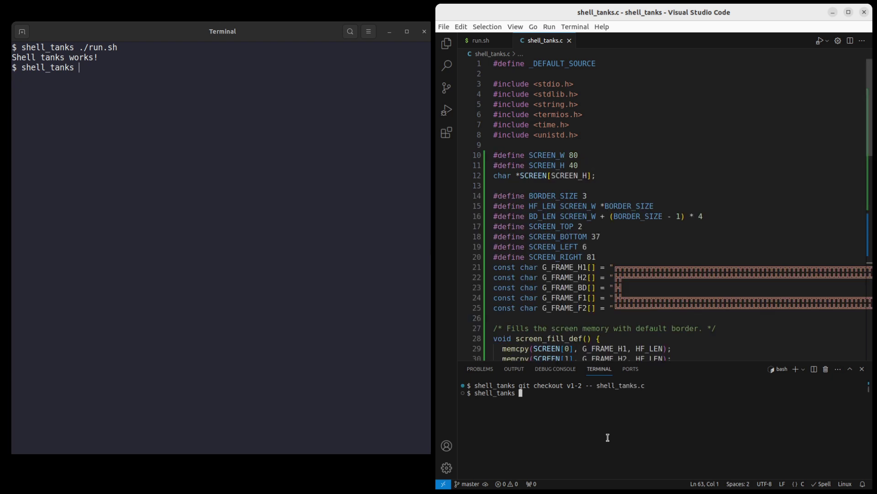
type("git reset")
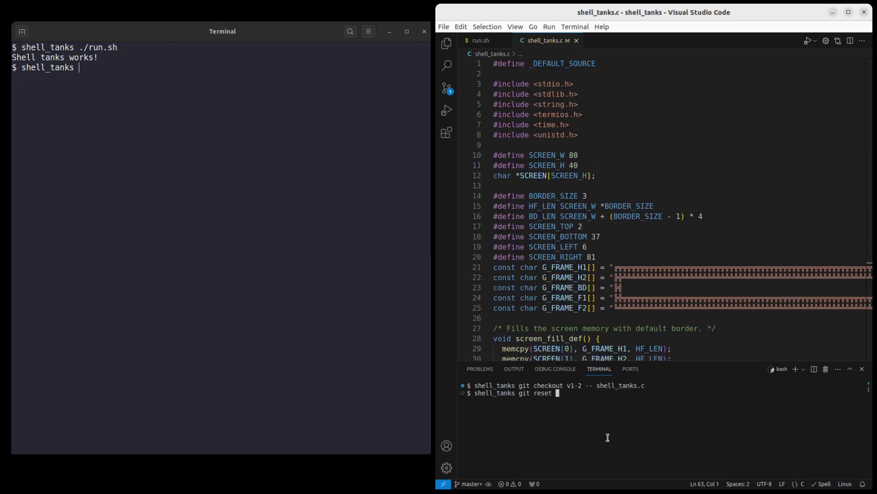
key("Return")
key("ctrl+l")
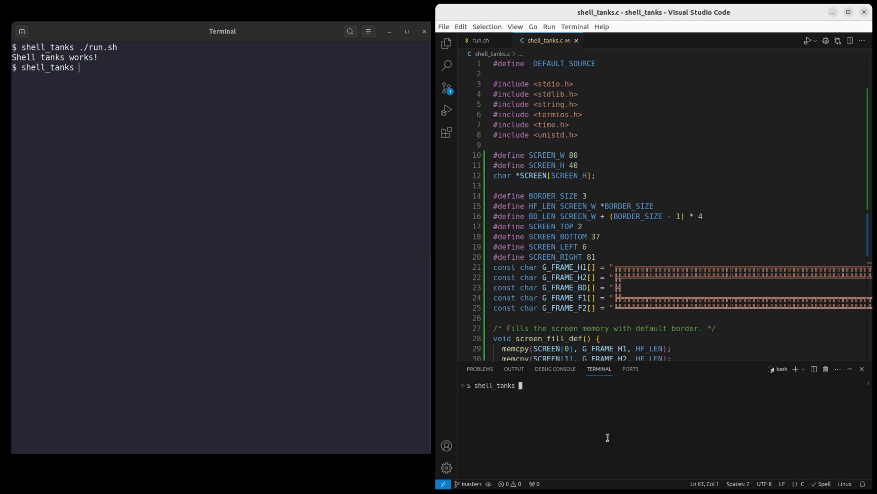
Close the terminal panel, read the BORDER_SIZE and SCREEN_TOP code, then move to Terminal.
left_click(587, 197)
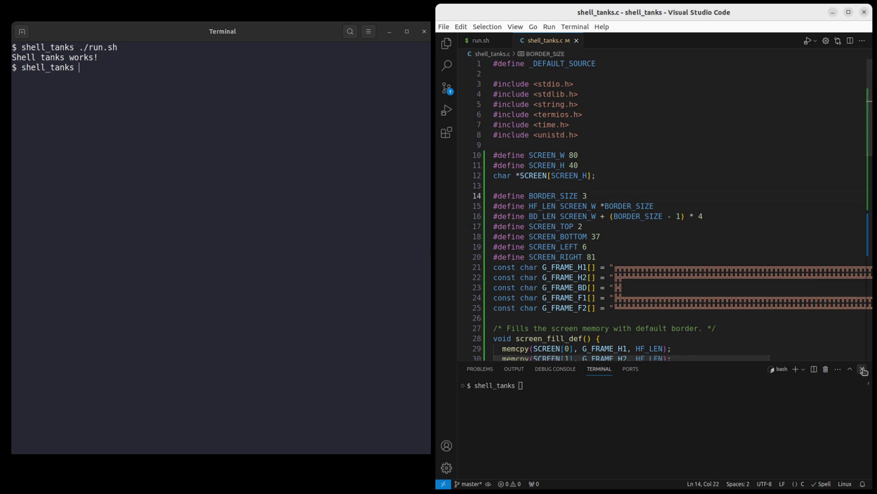
left_click(862, 368)
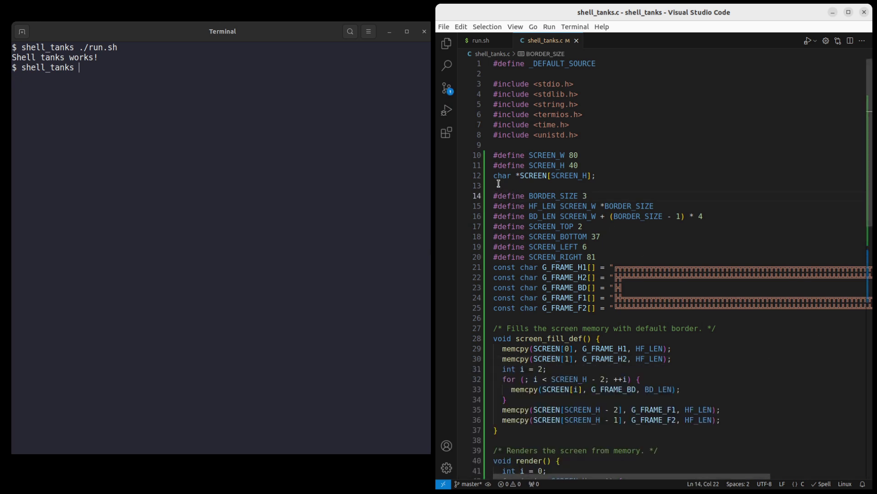
scroll(496, 185, "down", 2)
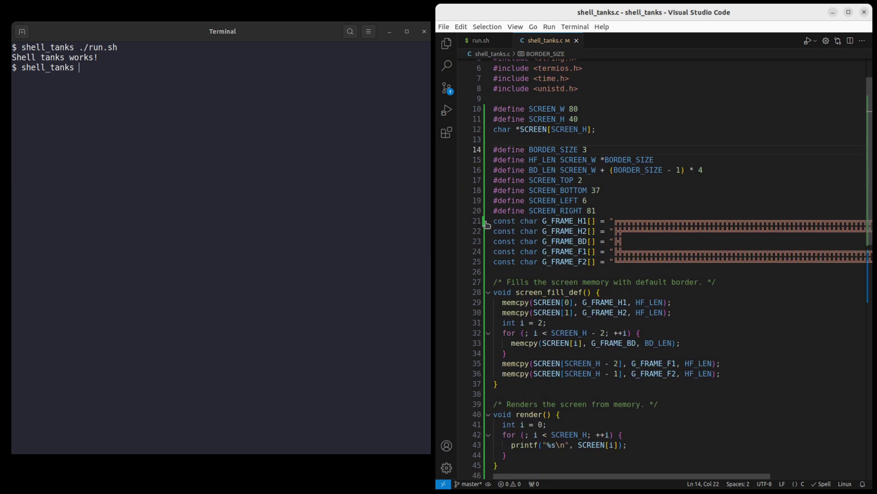
scroll(484, 222, "down", 4)
scroll(480, 222, "down", 3)
scroll(487, 230, "down", 3)
scroll(502, 312, "down", 2)
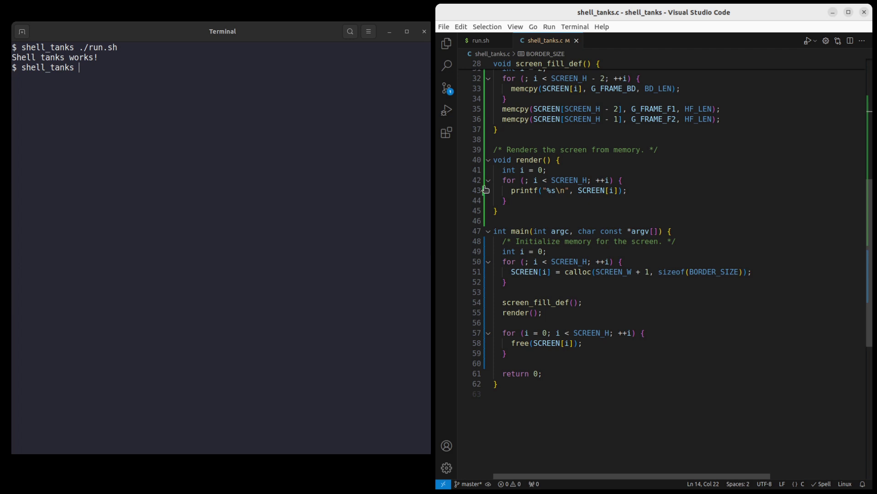
scroll(486, 190, "up", 4)
scroll(528, 151, "up", 4)
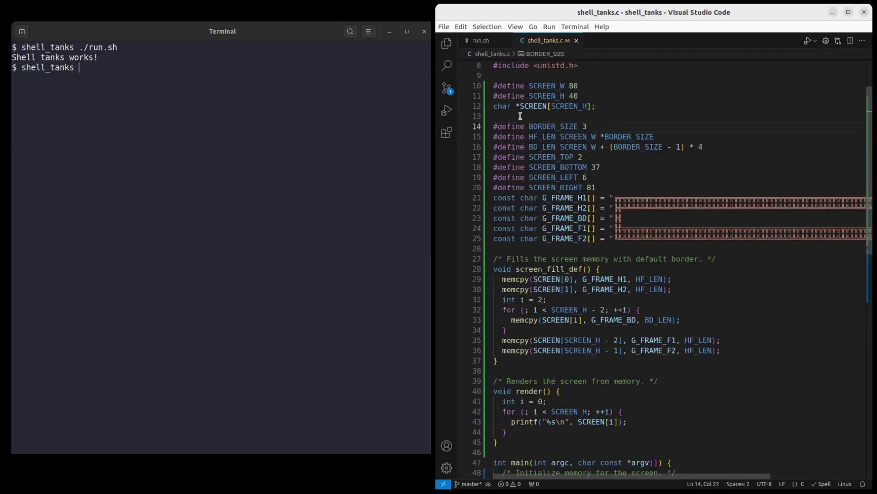
scroll(521, 115, "down", 1)
scroll(553, 302, "down", 1)
scroll(554, 301, "down", 3)
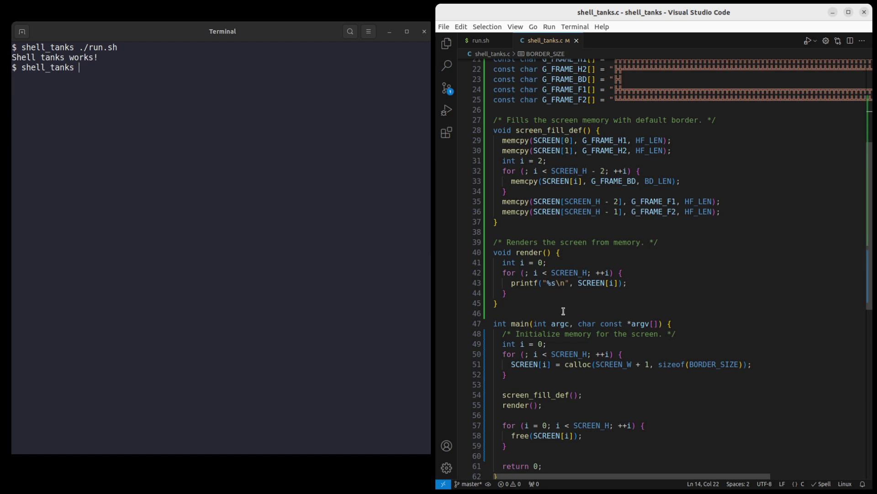
scroll(563, 312, "up", 3)
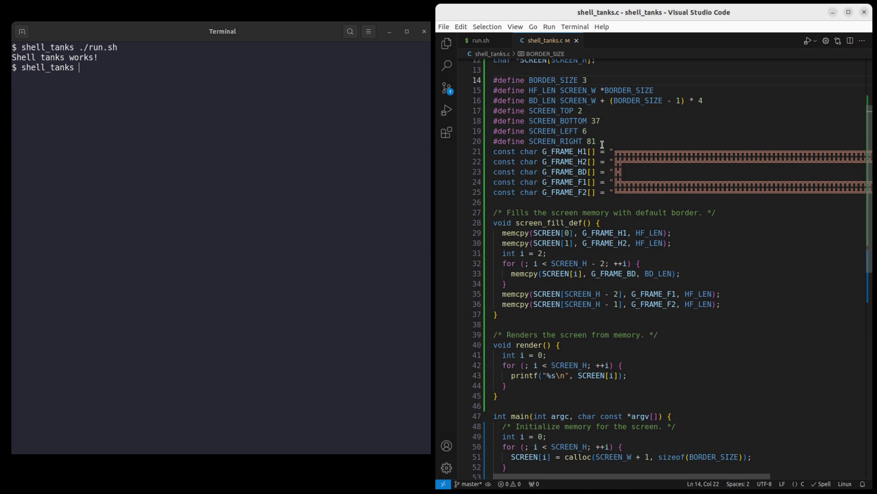
mouse_move(564, 79)
left_click(620, 112)
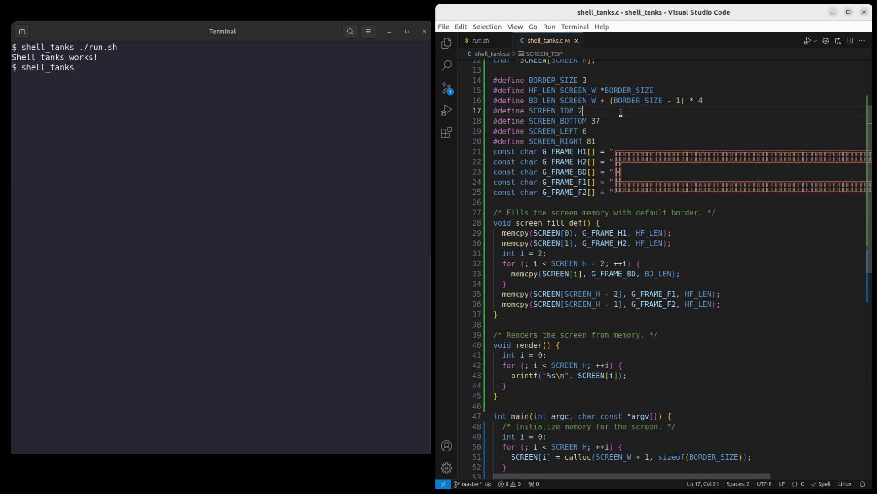
left_click(227, 30)
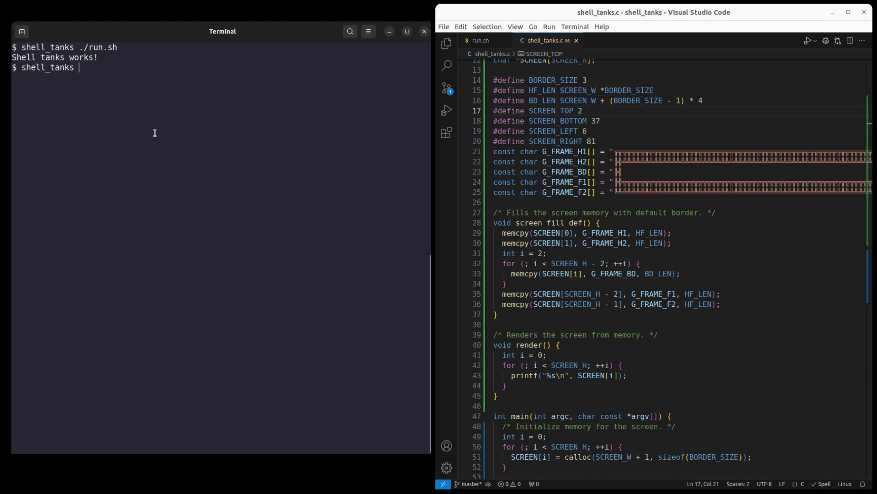
left_click(221, 68)
type("./ru")
key("Tab")
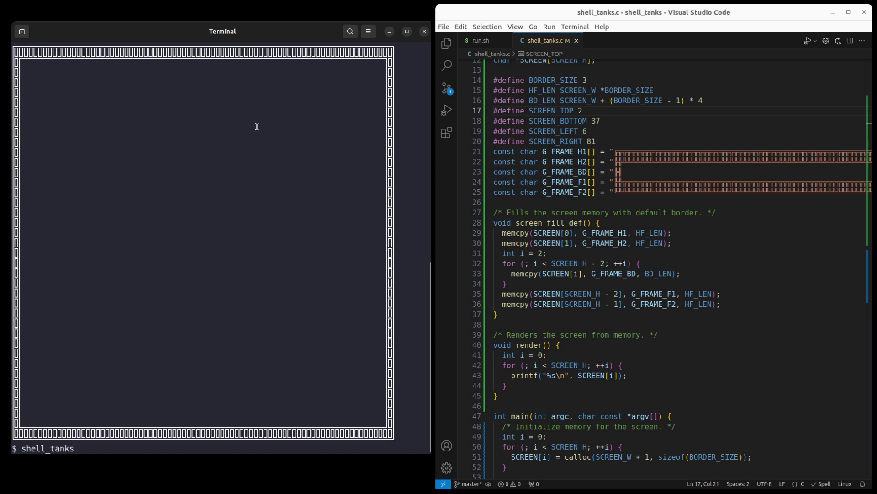
left_click_drag(83, 51, 352, 426)
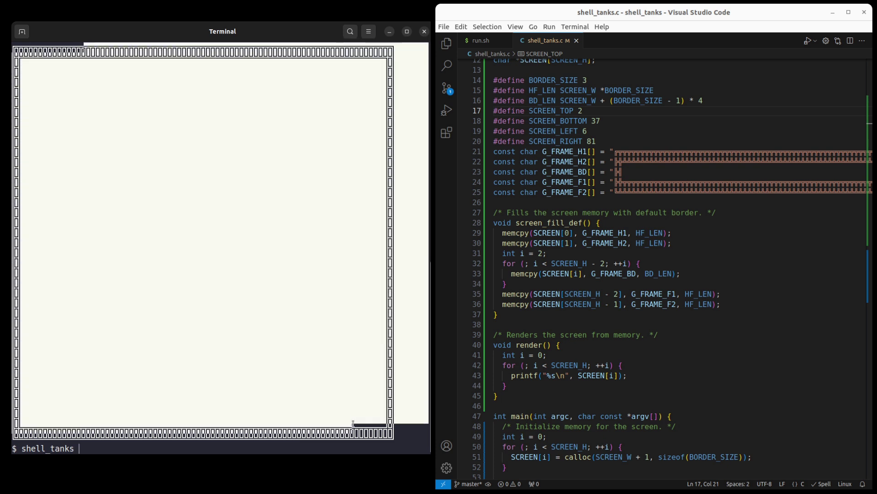
left_click(359, 405)
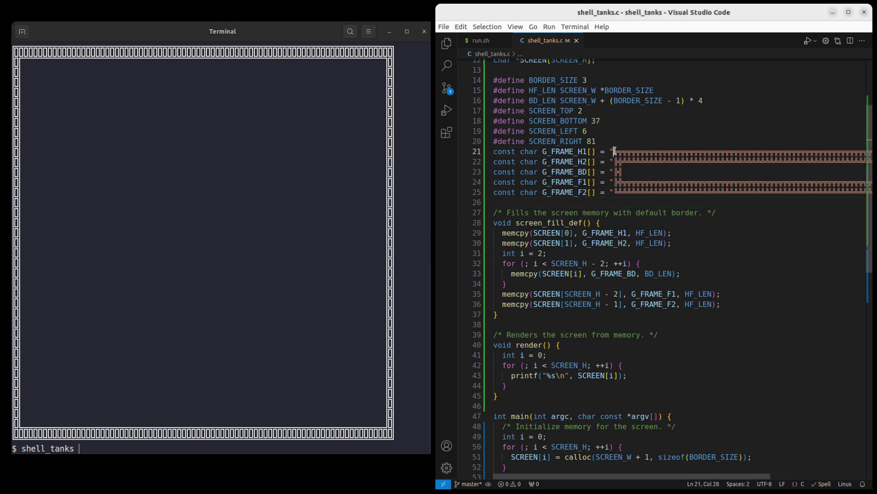
mouse_move(615, 152)
left_mouse_down()
mouse_move(683, 152)
mouse_move(694, 192)
mouse_move(867, 182)
left_mouse_up()
left_click(721, 193)
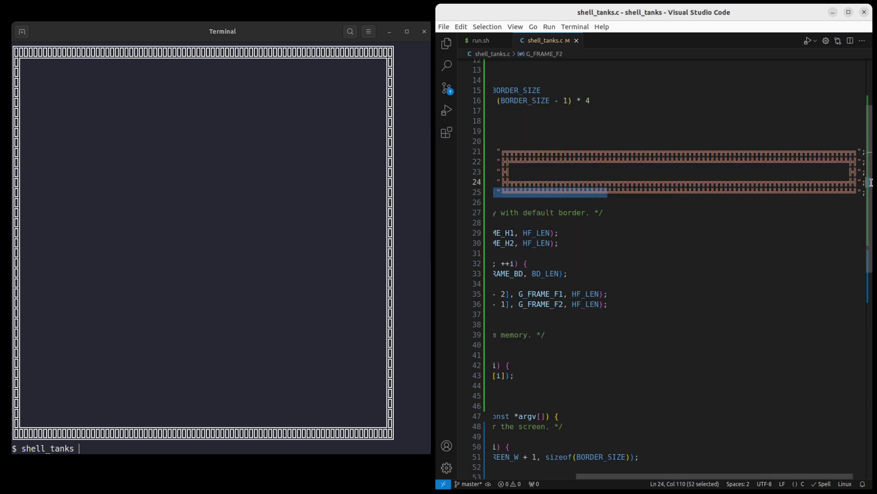
left_click(754, 182)
left_click_drag(629, 177, 521, 172)
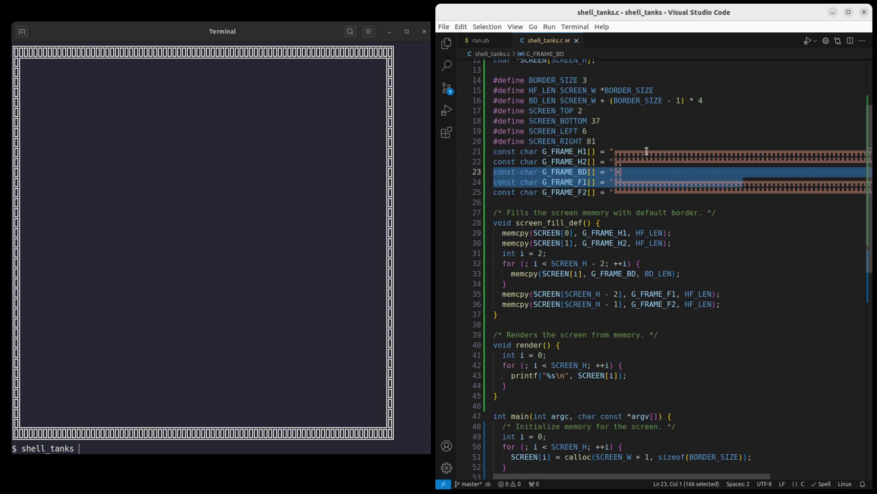
left_click(627, 132)
scroll(574, 88, "up", 3)
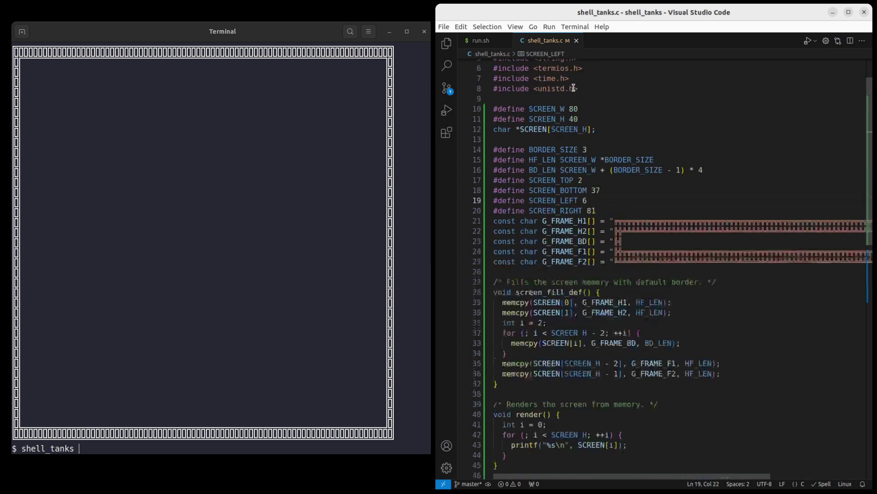
left_click_drag(494, 132, 611, 144)
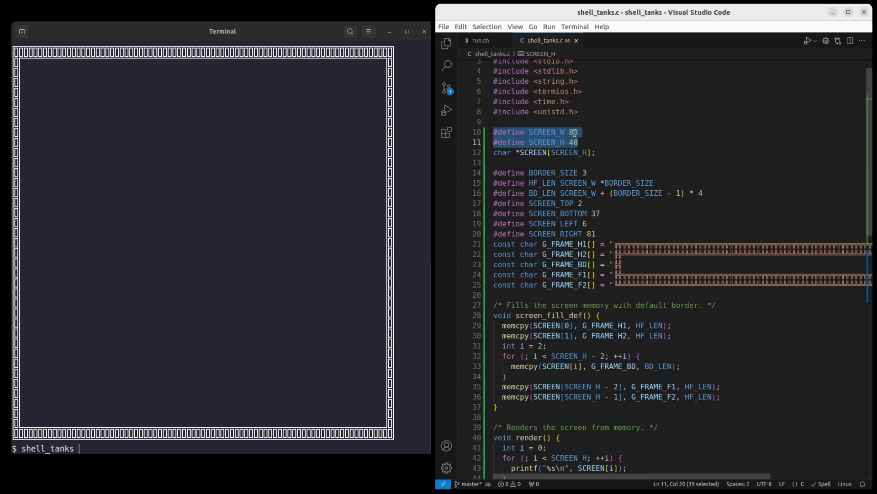
left_click(595, 140)
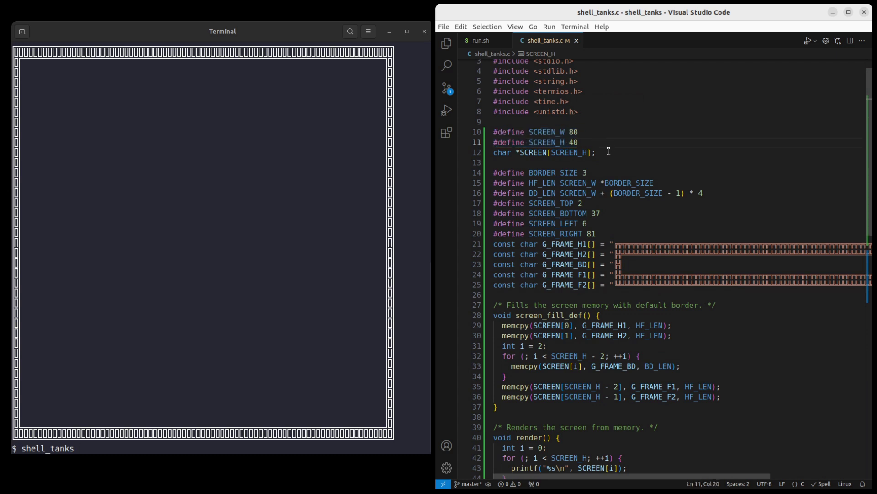
left_click(598, 172)
scroll(597, 204, "down", 1)
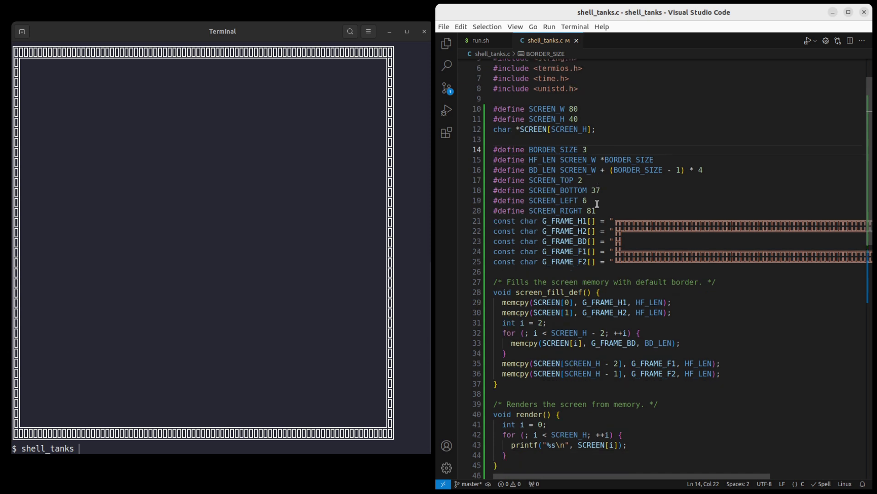
scroll(597, 204, "down", 1)
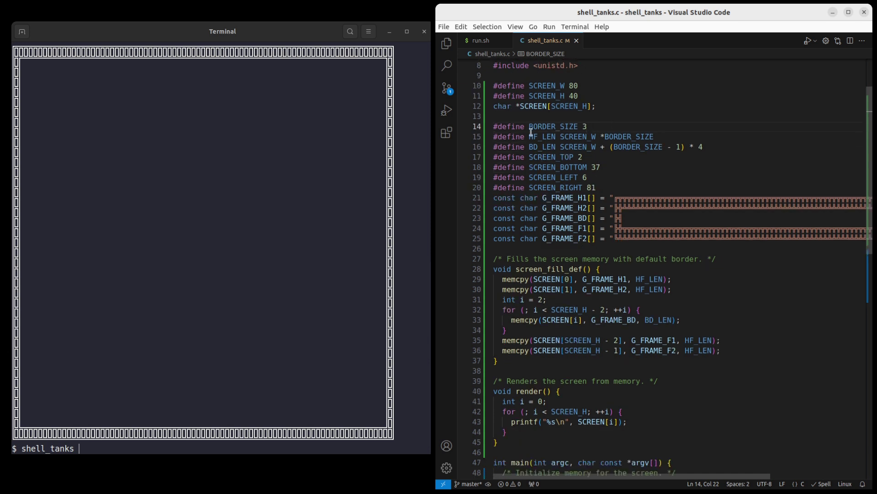
left_click_drag(530, 131, 602, 181)
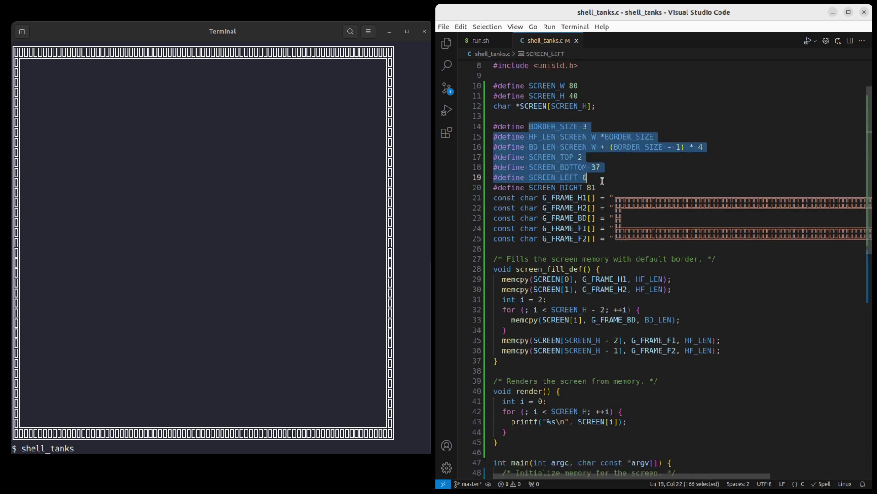
left_click(621, 187)
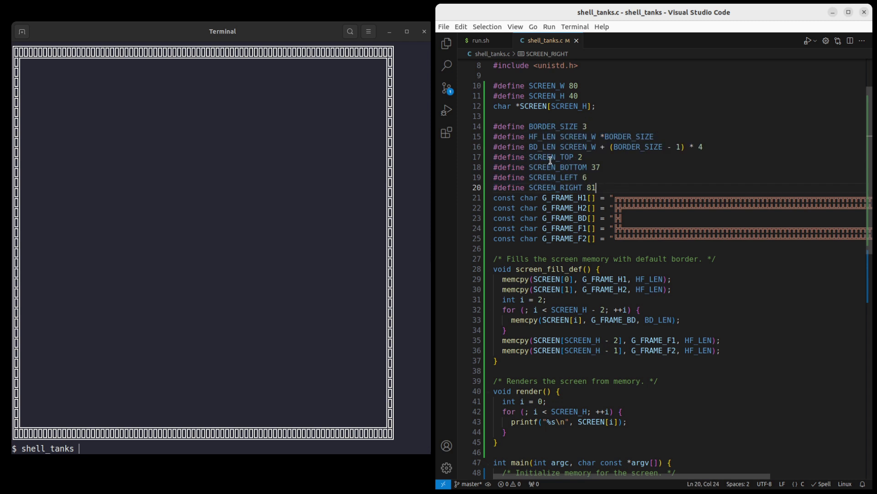
mouse_move(558, 168)
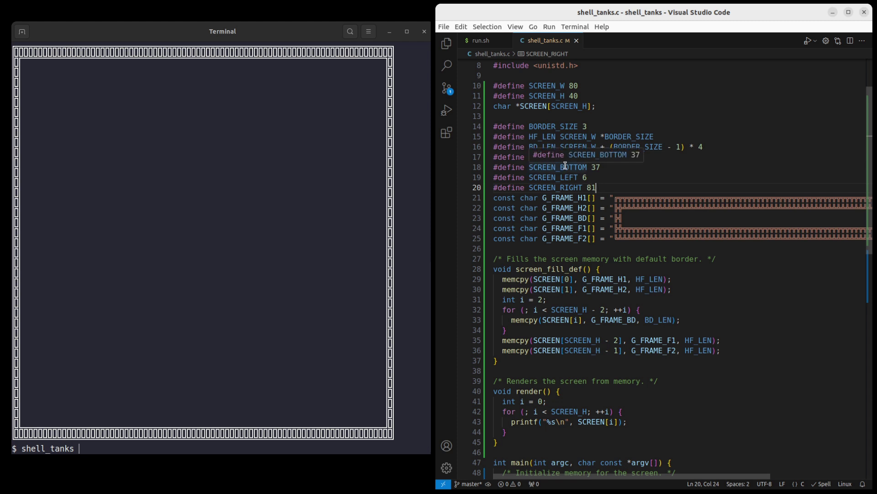
left_click(605, 169)
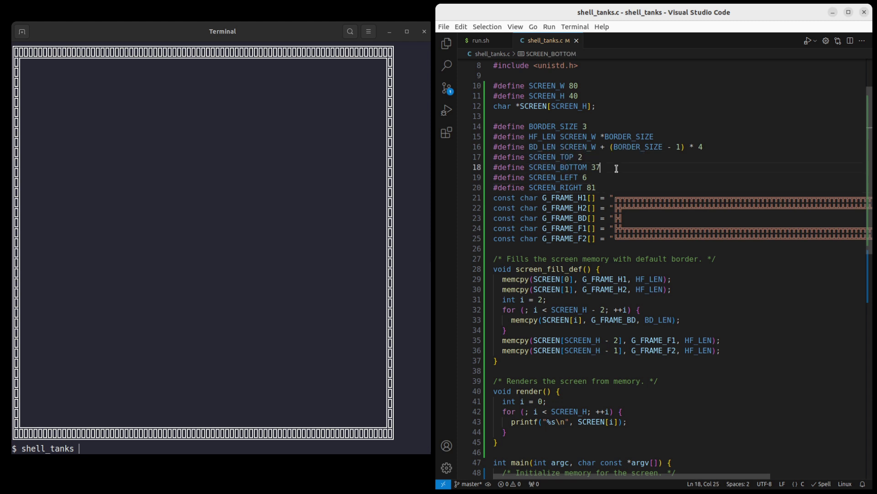
left_click(613, 123)
scroll(626, 175, "down", 2)
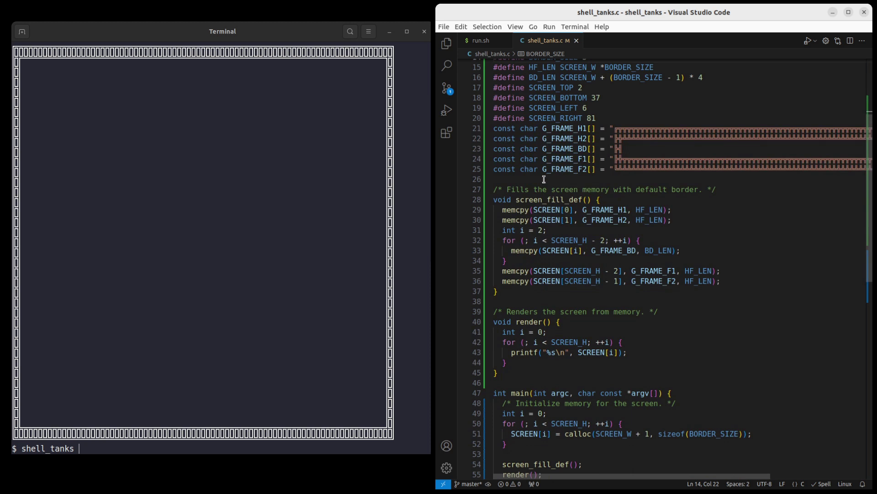
left_click(543, 179)
scroll(548, 175, "up", 2)
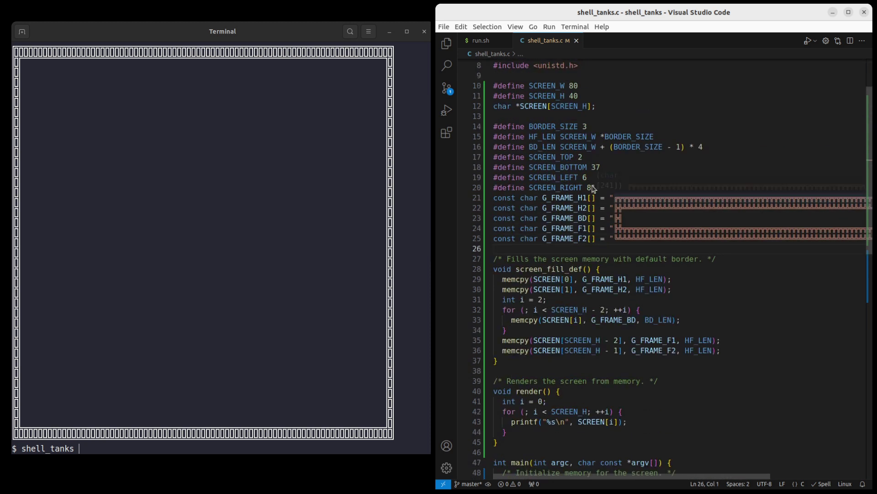
left_click_drag(358, 50, 361, 60)
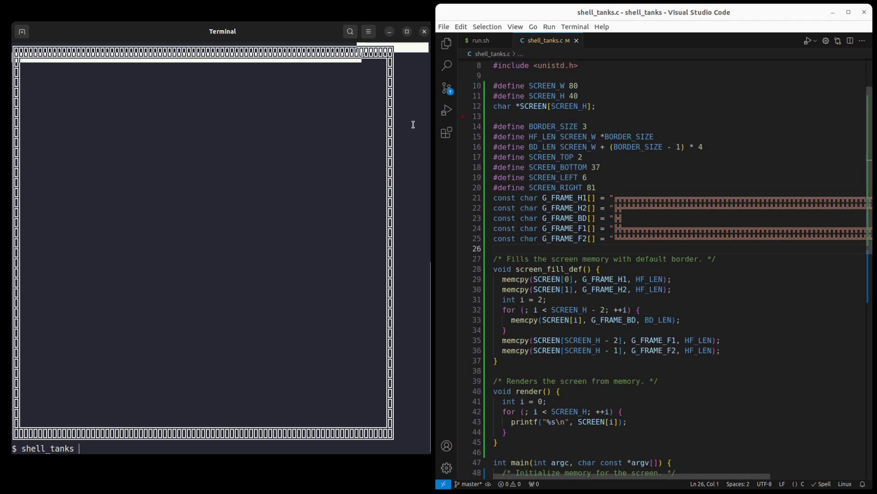
left_click(375, 116)
mouse_move(615, 201)
left_mouse_down()
mouse_move(665, 200)
mouse_move(622, 200)
mouse_move(640, 199)
left_mouse_up()
left_click(647, 199)
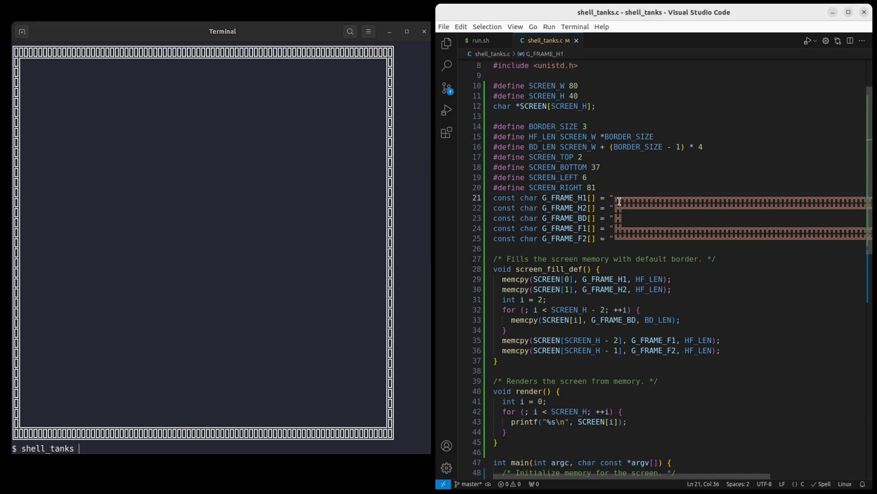
scroll(658, 241, "down", 2)
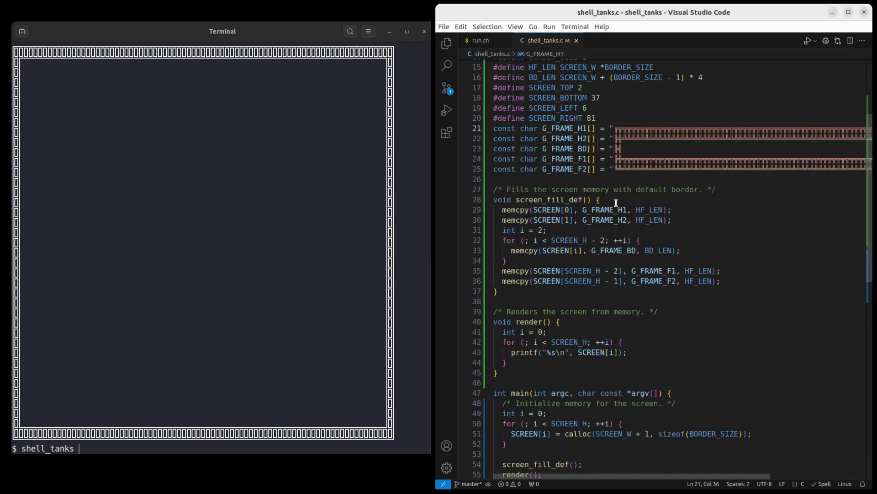
scroll(658, 205, "up", 1)
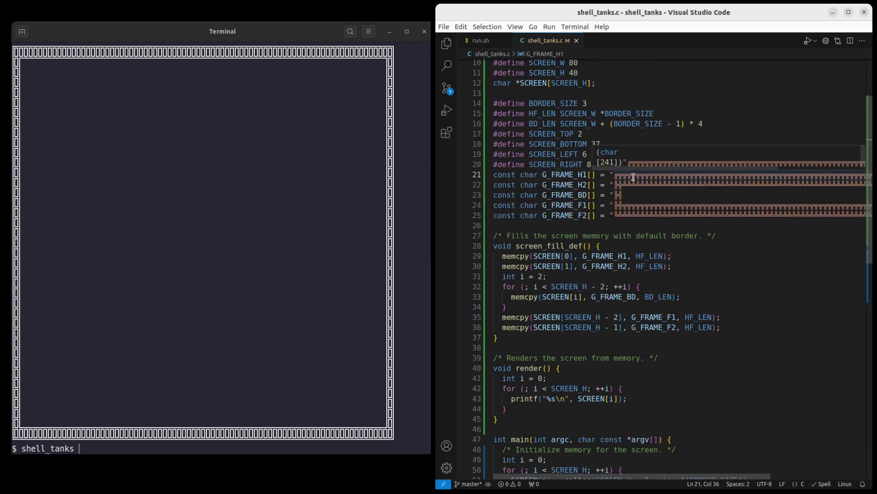
mouse_move(635, 197)
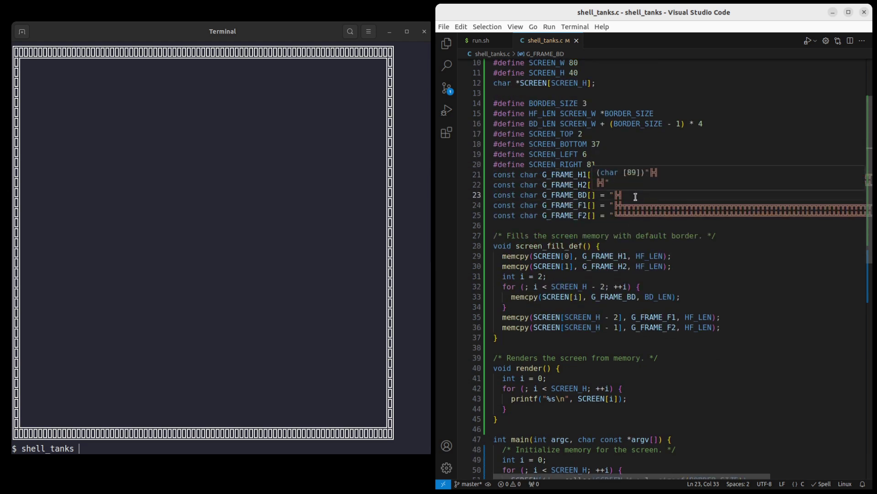
left_click(641, 134)
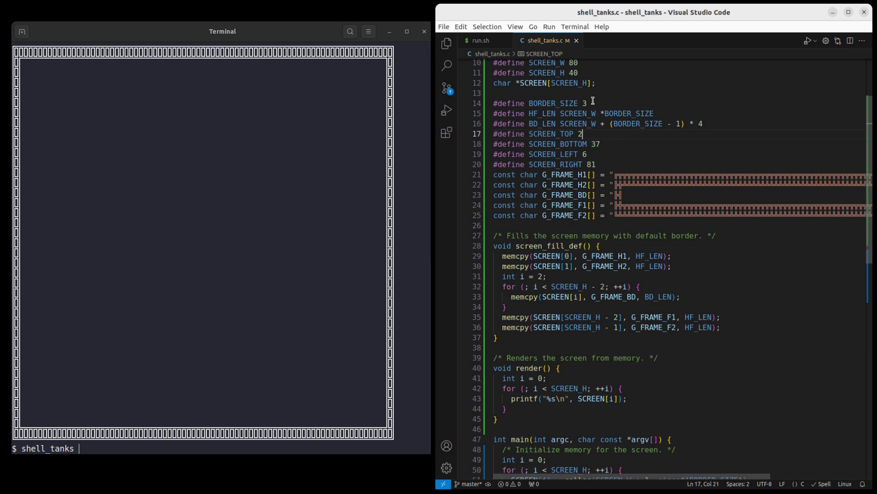
left_click_drag(619, 103, 489, 102)
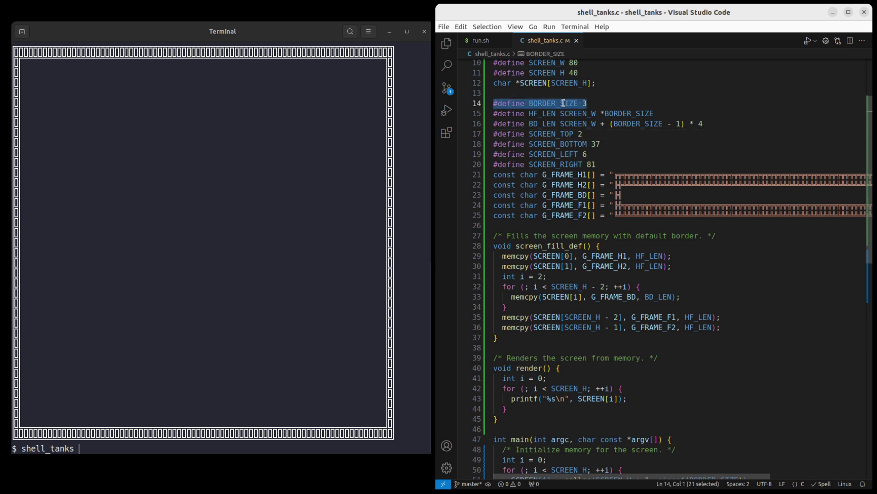
left_click(607, 104)
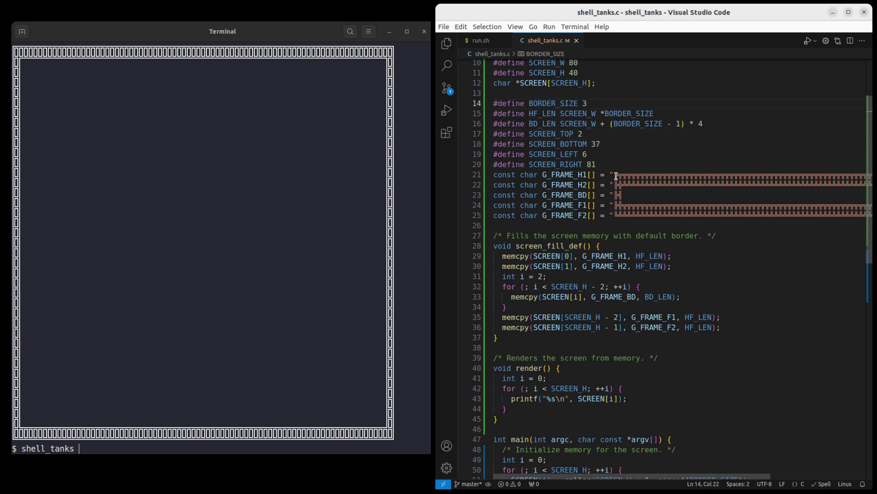
mouse_move(625, 159)
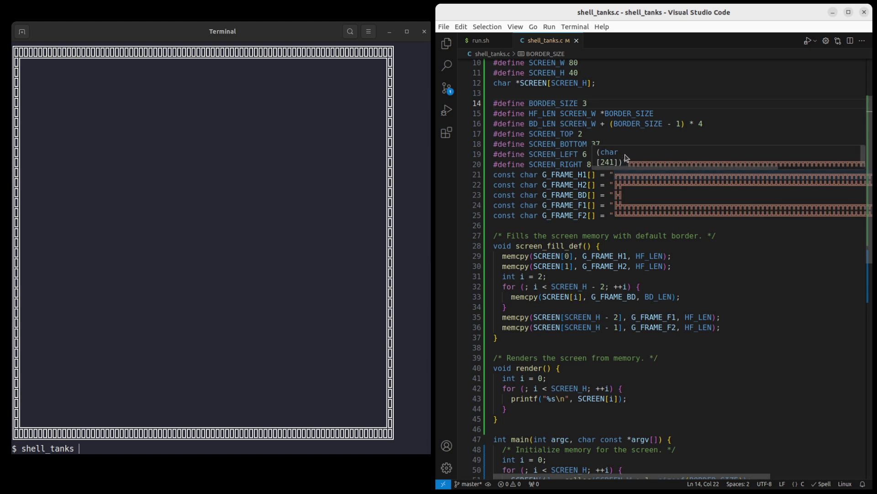
left_click_drag(648, 168, 623, 170)
left_click(621, 144)
scroll(621, 145, "down", 2)
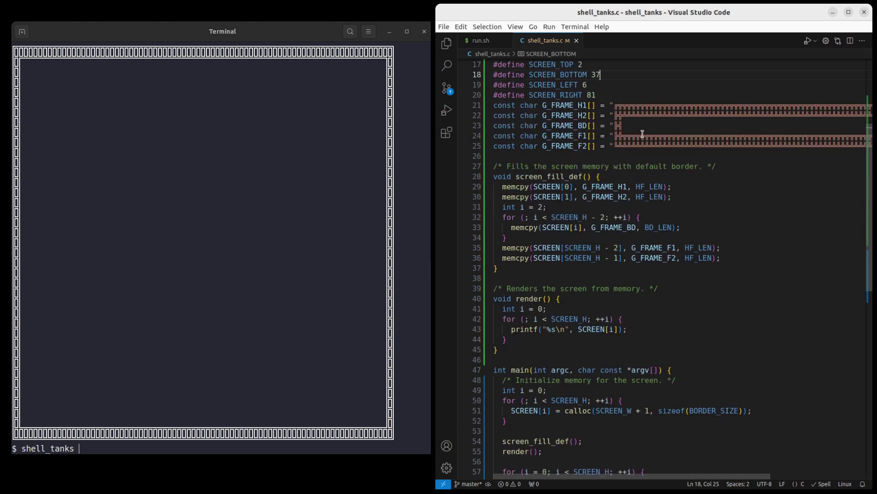
left_click_drag(617, 476, 618, 478)
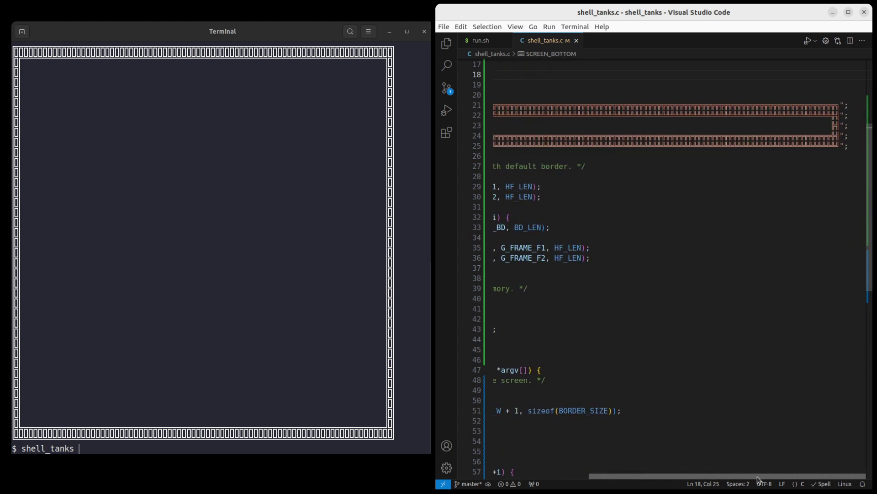
left_click(594, 158)
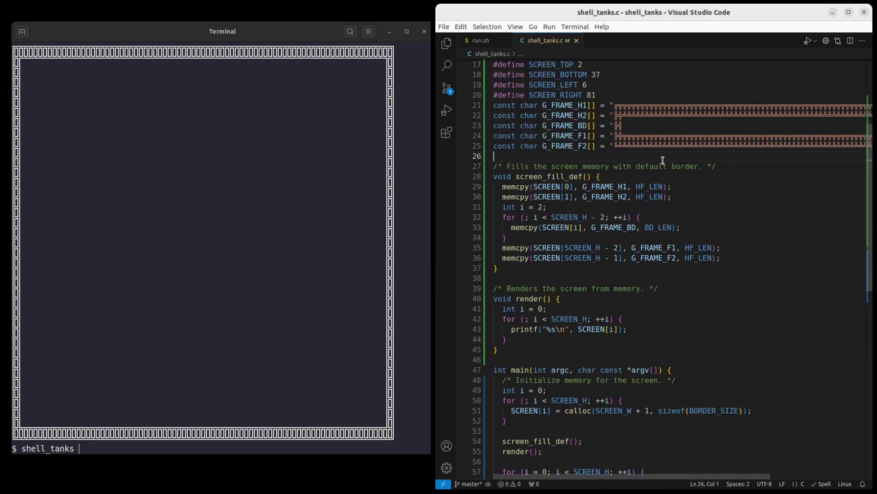
scroll(632, 156, "up", 2)
scroll(632, 156, "up", 5)
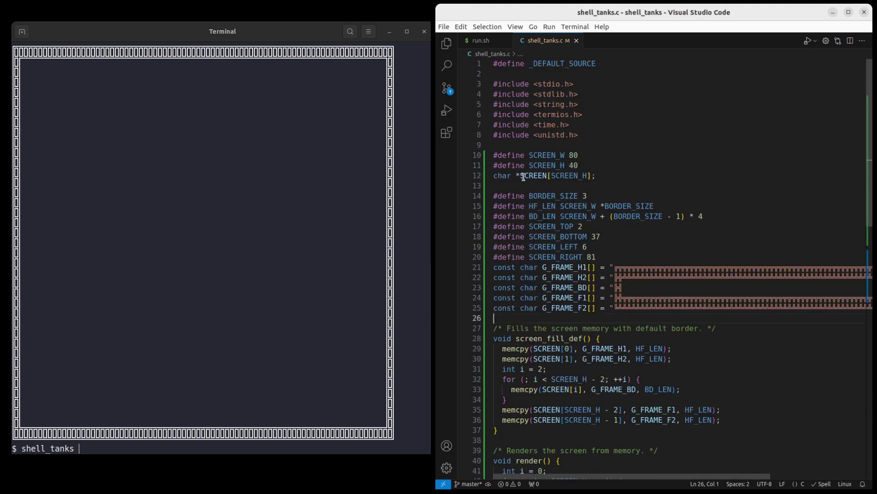
left_click_drag(516, 176, 604, 178)
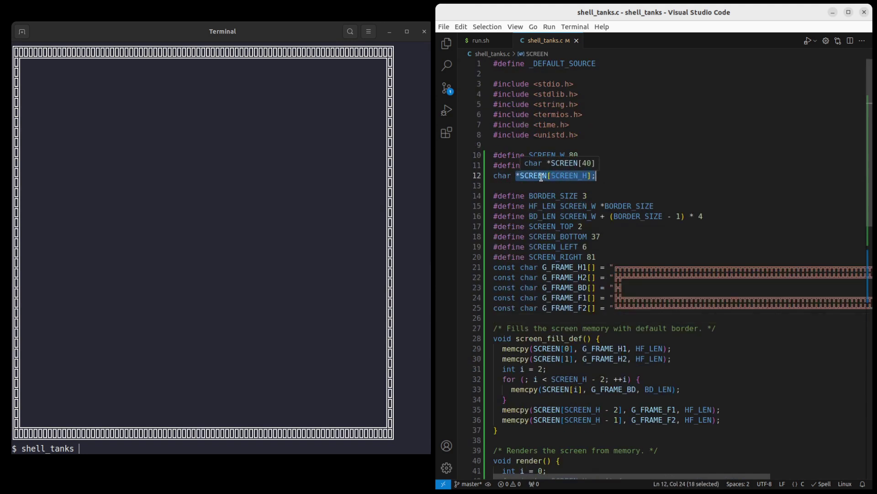
left_click(542, 176)
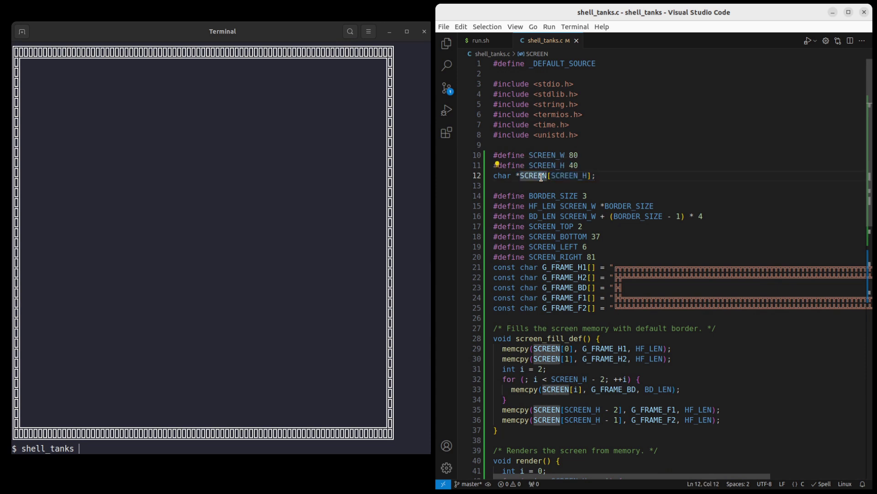
scroll(550, 247, "down", 2)
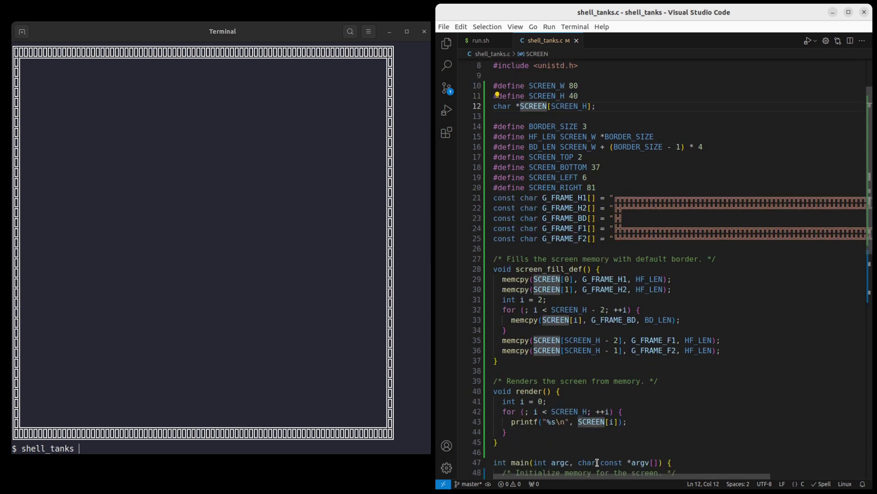
scroll(593, 439, "up", 2)
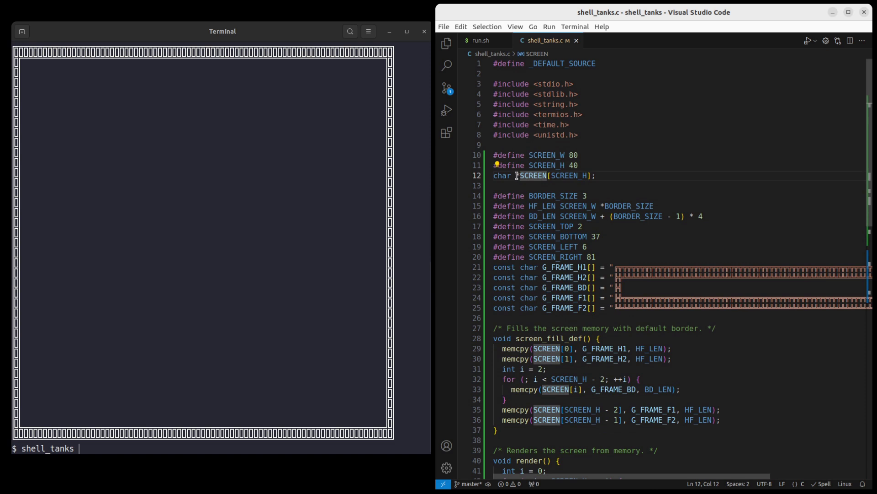
left_click_drag(516, 175, 596, 175)
left_click(584, 176)
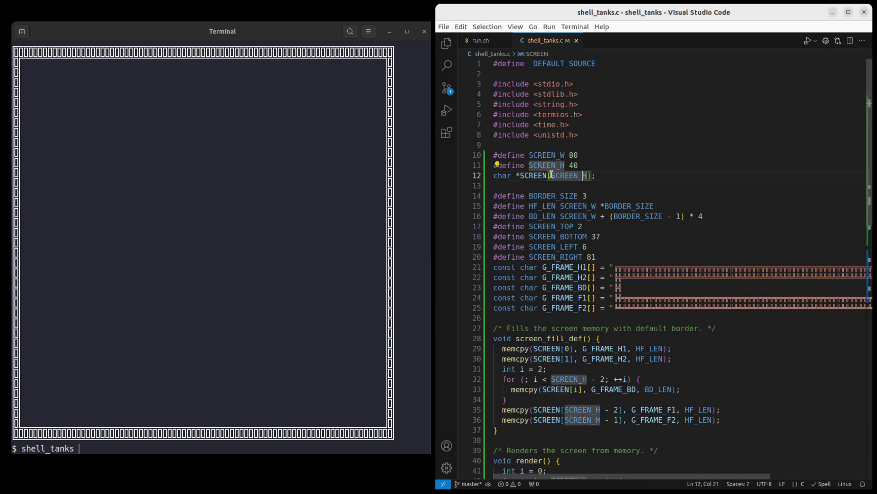
left_click(612, 177)
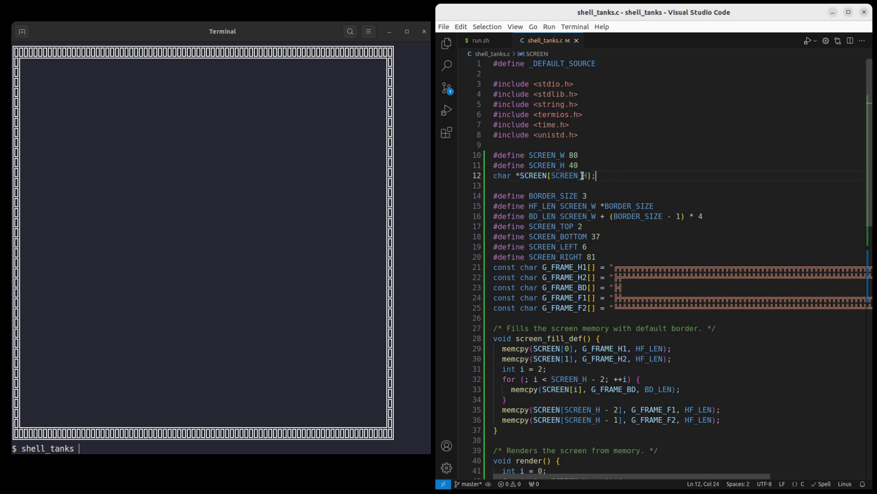
scroll(610, 180, "down", 2)
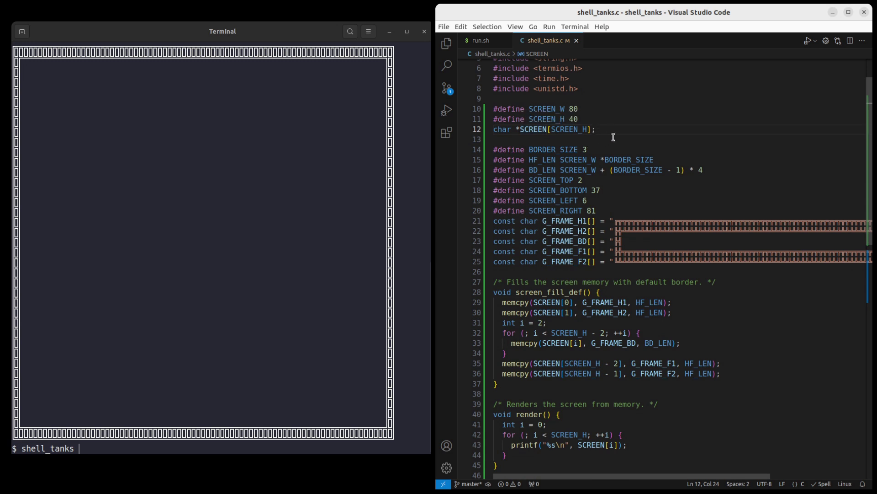
scroll(613, 138, "down", 2)
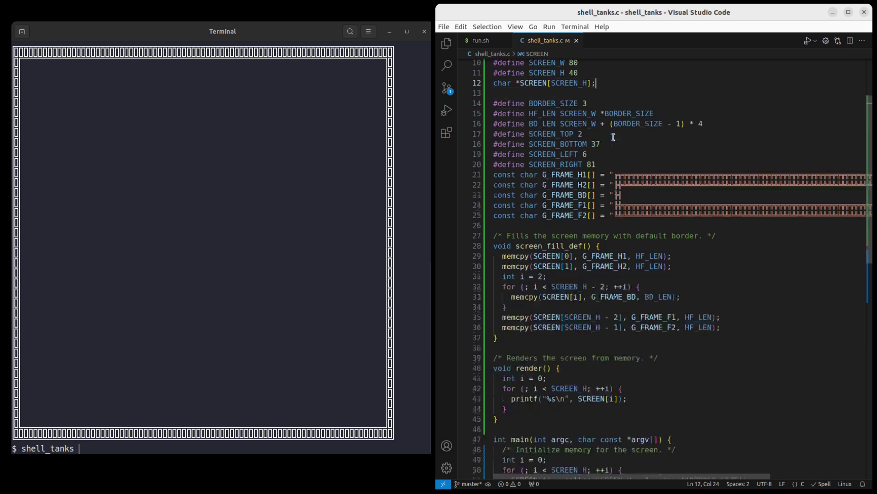
scroll(613, 138, "down", 2)
scroll(611, 140, "down", 1)
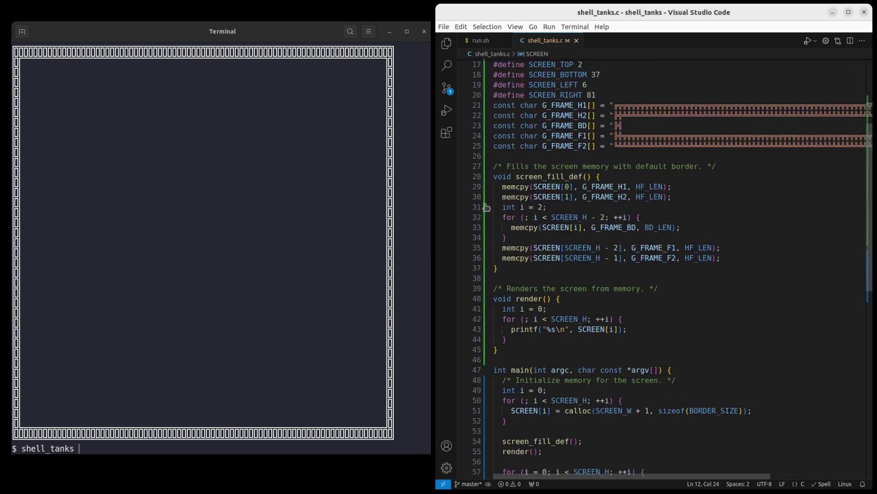
left_click(543, 177)
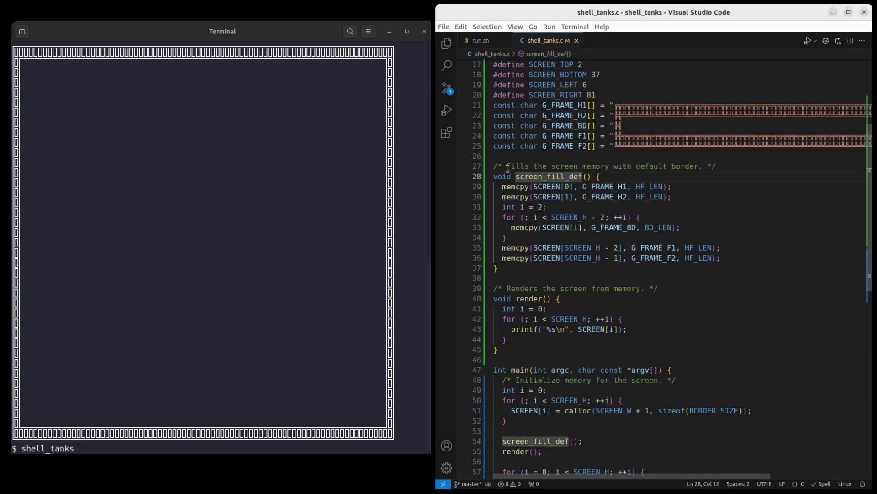
left_click_drag(494, 166, 620, 177)
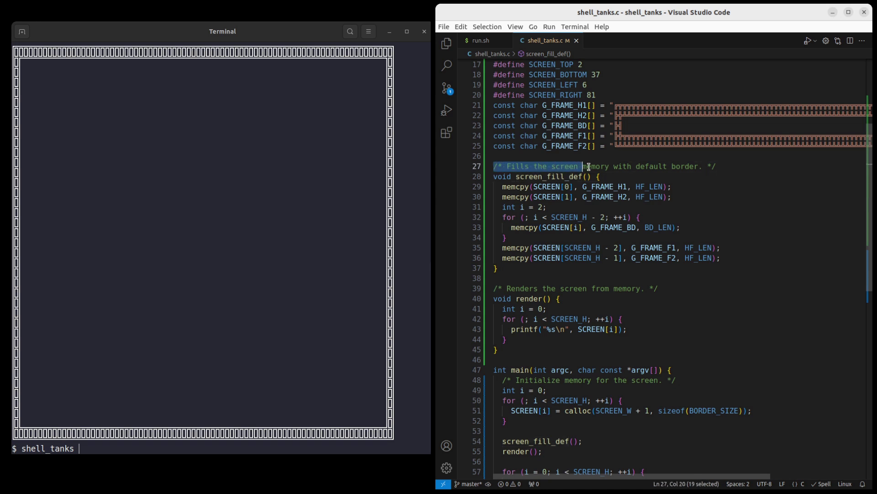
left_click(620, 177)
left_click_drag(499, 186, 673, 196)
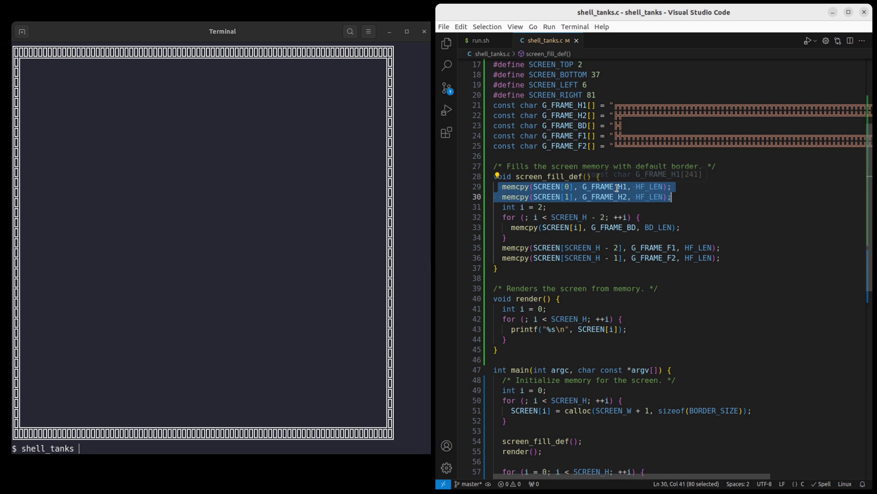
left_click_drag(530, 247, 699, 258)
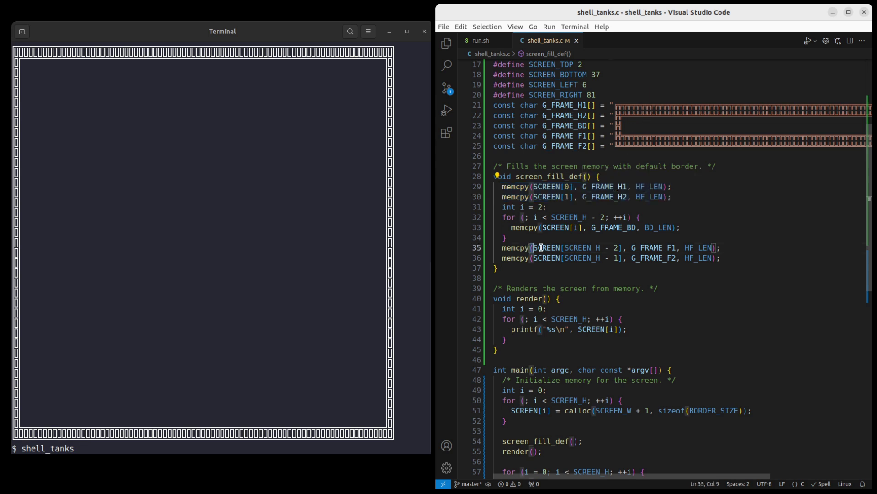
left_click_drag(628, 137, 698, 146)
left_click_drag(642, 104, 673, 117)
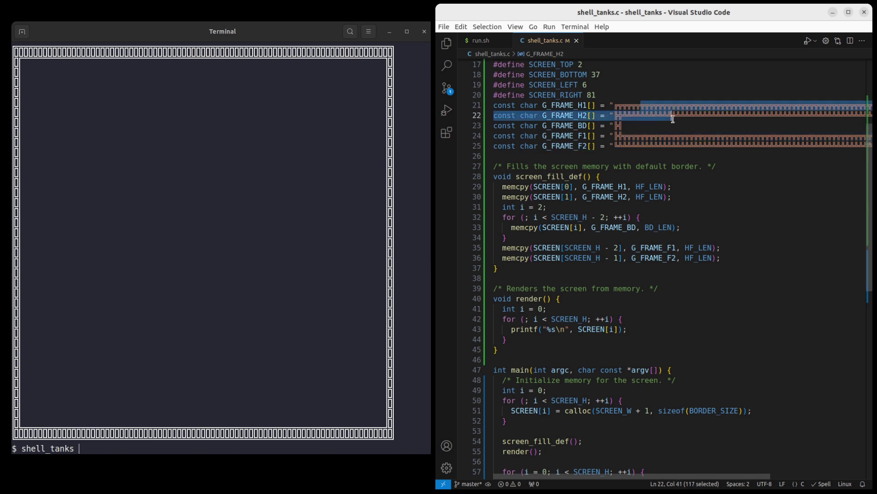
left_click(587, 208)
left_click_drag(503, 206, 568, 237)
mouse_move(614, 227)
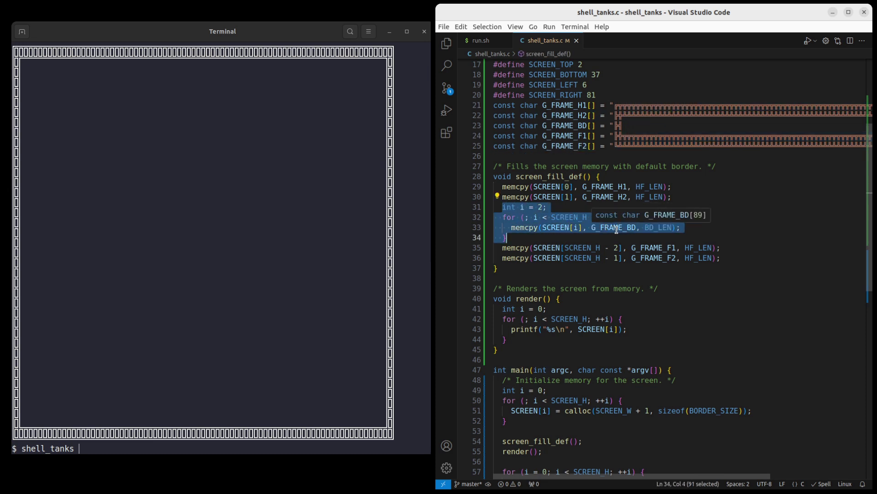
mouse_move(609, 125)
left_mouse_down()
mouse_move(713, 130)
mouse_move(495, 113)
left_mouse_up()
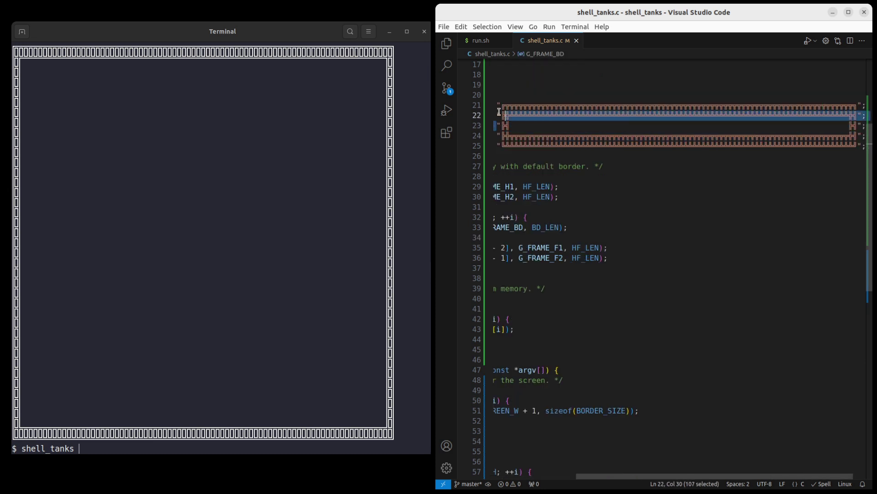
left_click(631, 126)
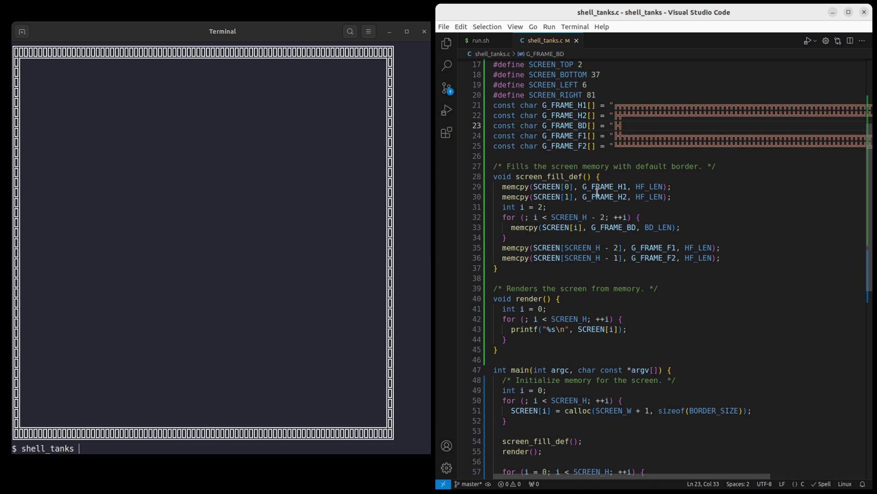
left_click(591, 248)
scroll(592, 244, "down", 2)
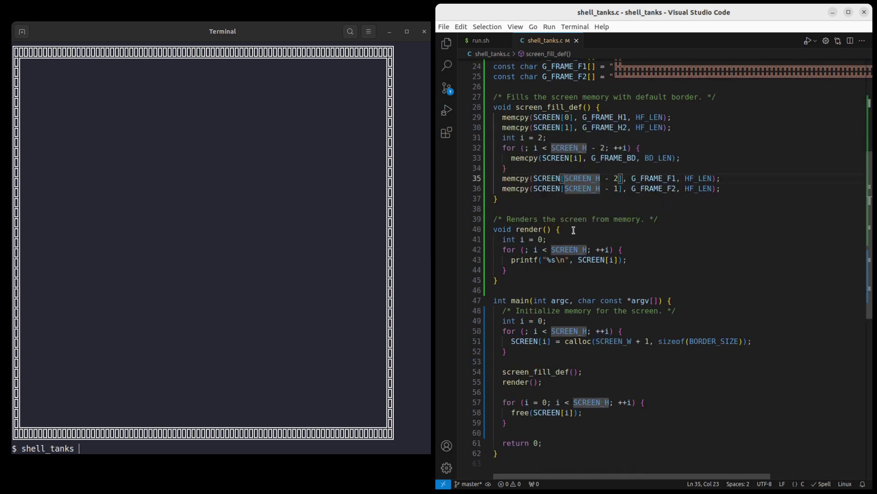
left_click_drag(516, 229, 602, 259)
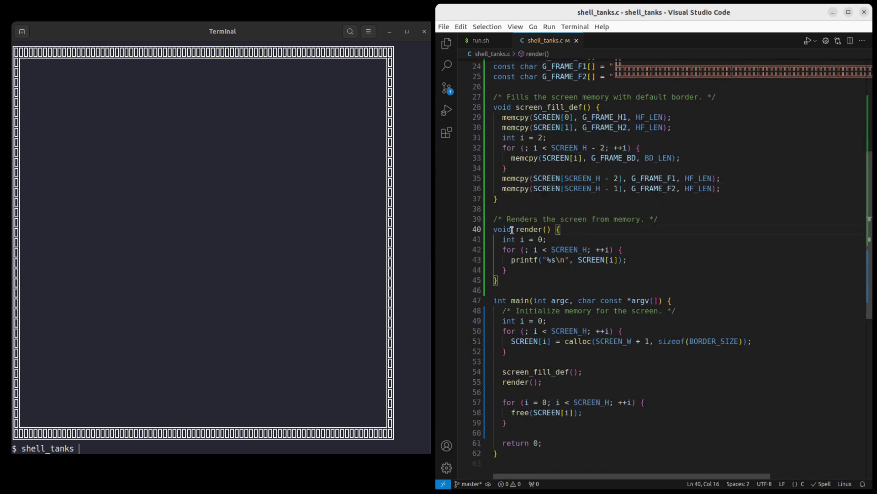
left_click(559, 271)
left_click_drag(498, 247, 576, 277)
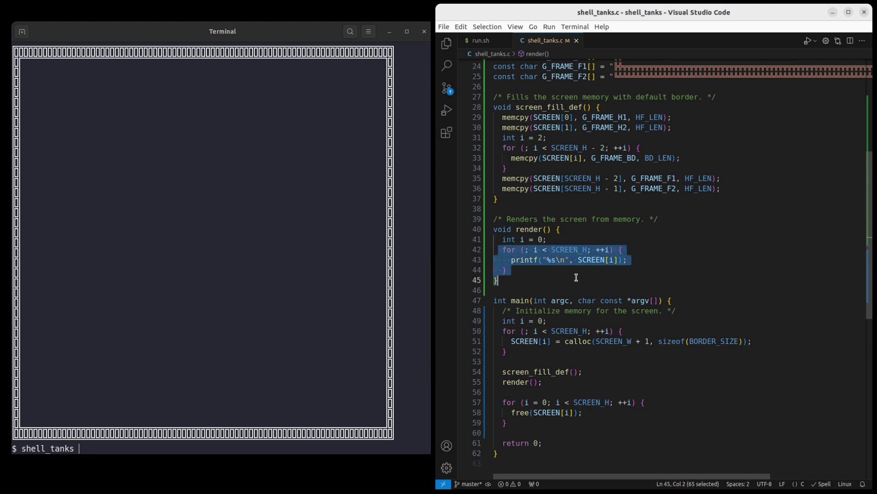
left_click(549, 261)
left_click_drag(520, 260, 622, 260)
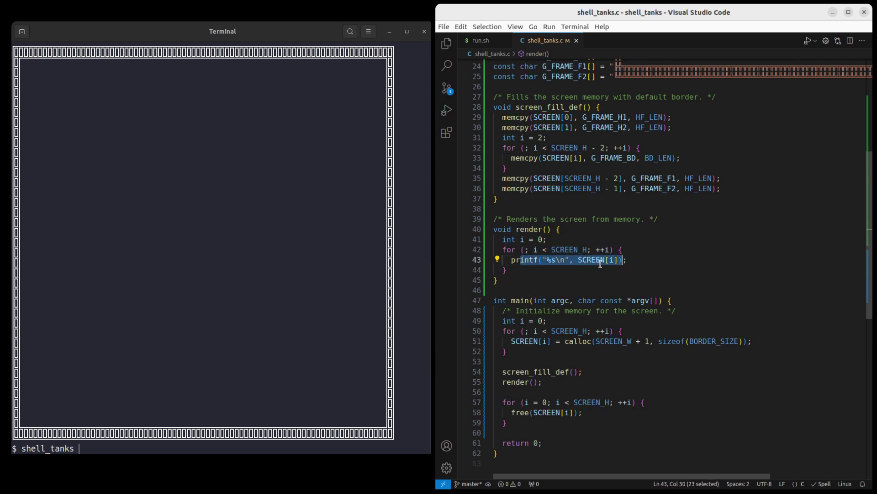
left_click(560, 260)
left_click_drag(556, 260, 564, 260)
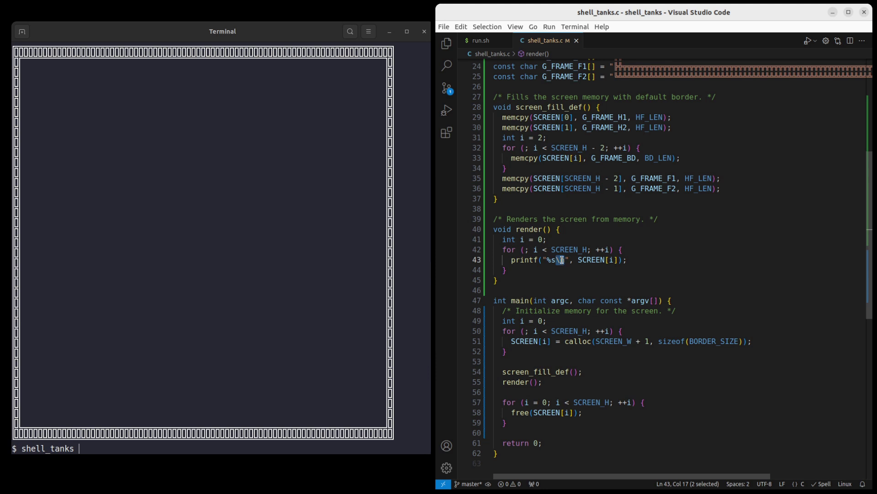
left_click(540, 271)
scroll(547, 272, "down", 2)
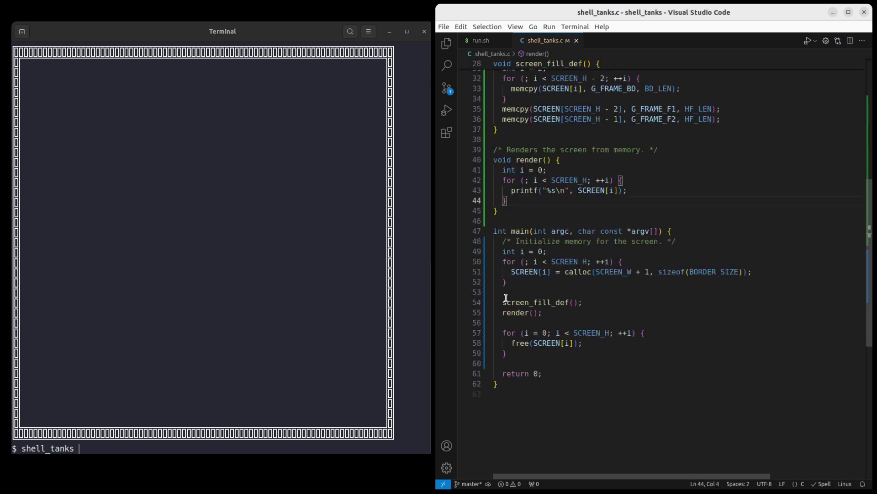
left_click_drag(499, 302, 602, 310)
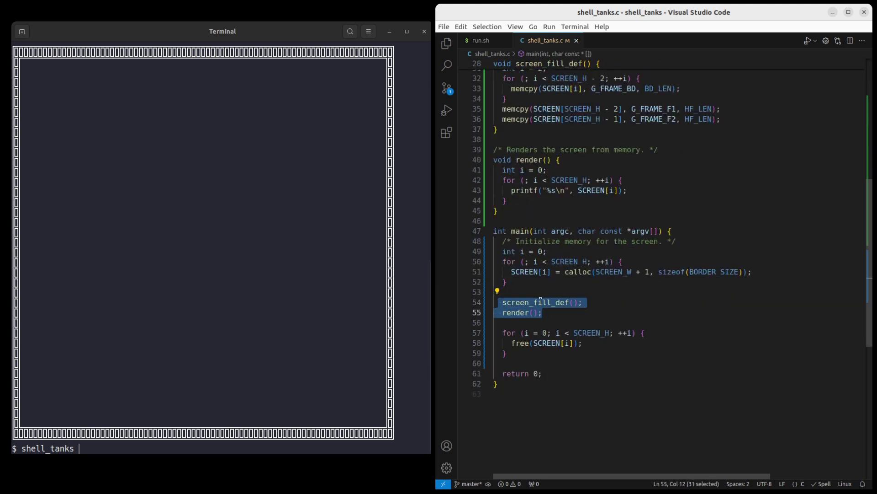
key("Escape")
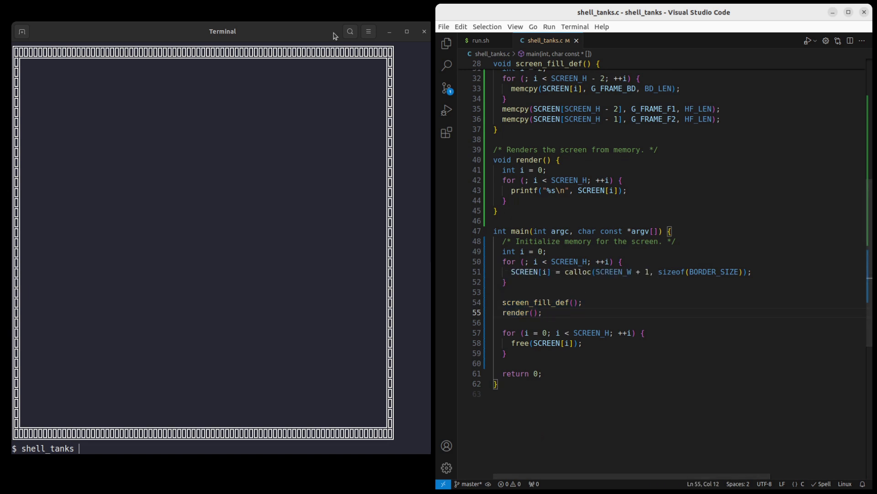
left_click(210, 106)
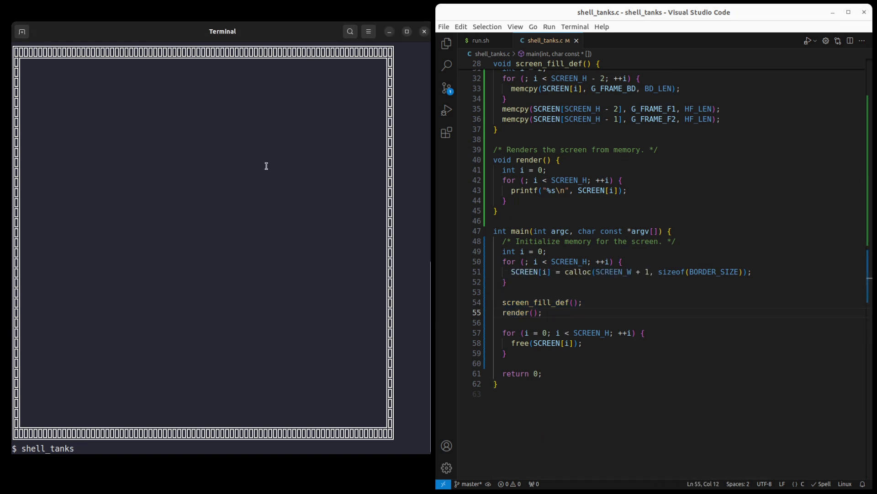
left_click(548, 355)
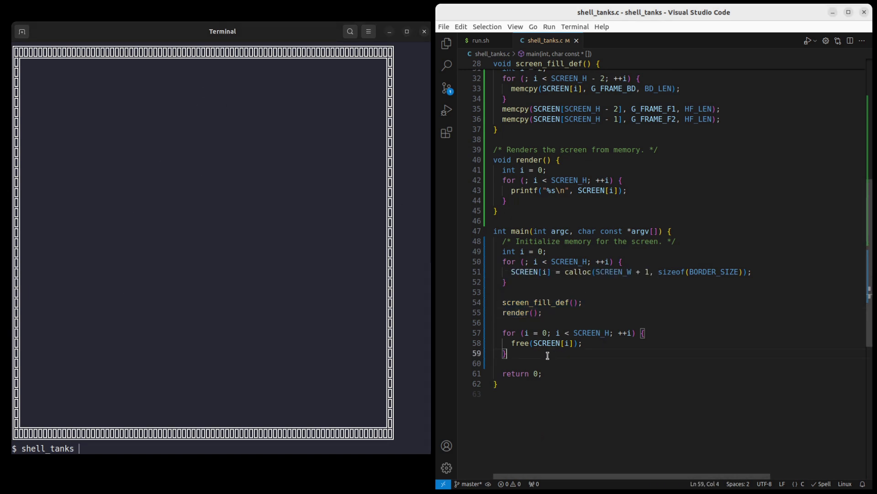
left_click_drag(508, 282, 505, 241)
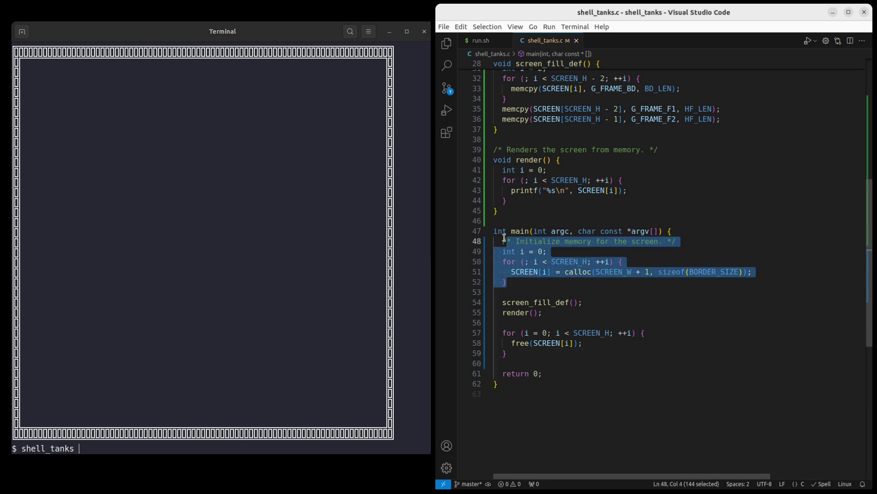
left_click(699, 232)
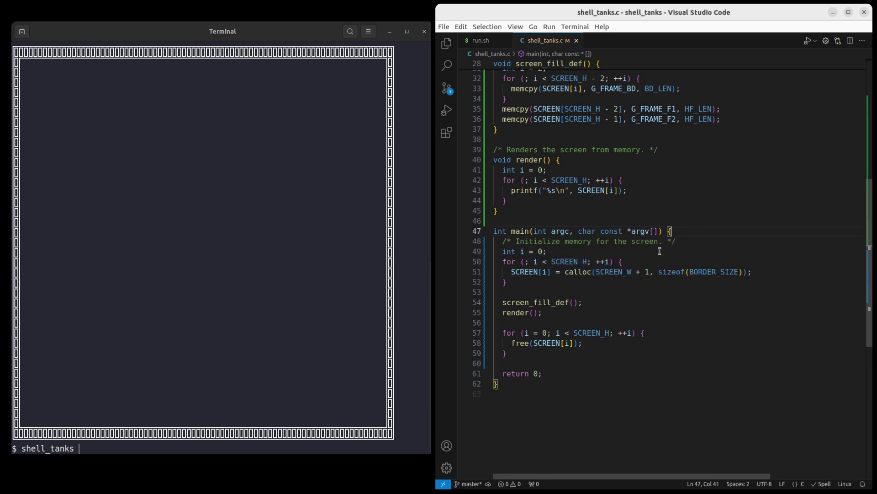
mouse_move(578, 271)
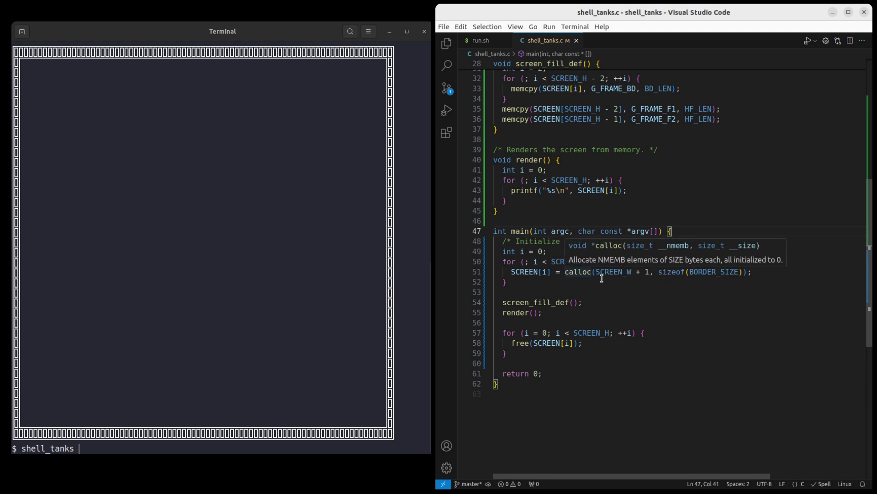
left_click(605, 278)
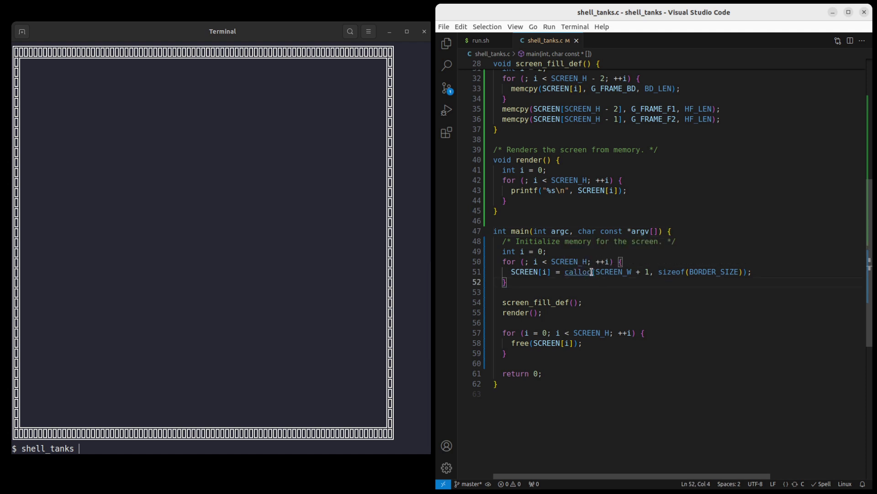
left_click(535, 276, "ctrl")
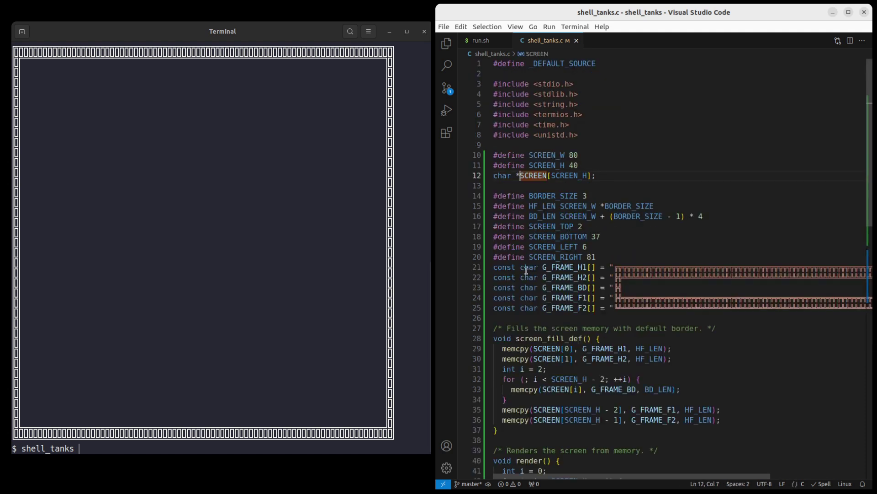
left_click(610, 176)
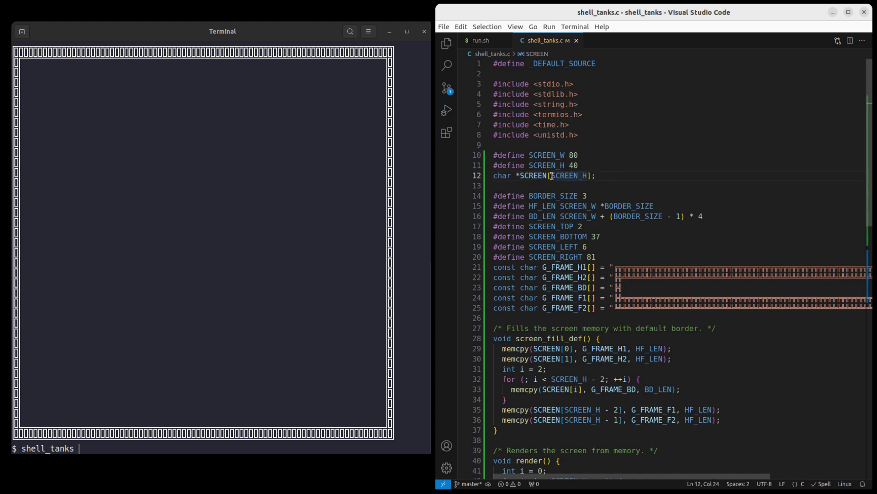
mouse_move(534, 176)
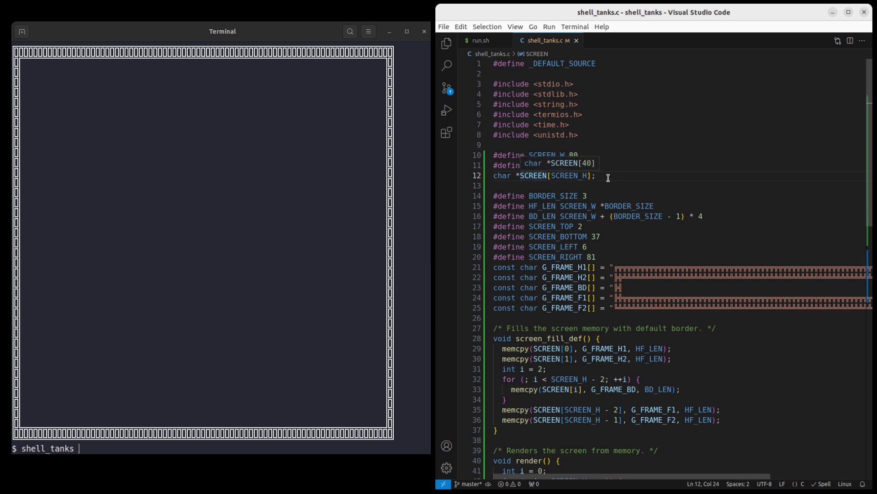
scroll(607, 178, "down", 3)
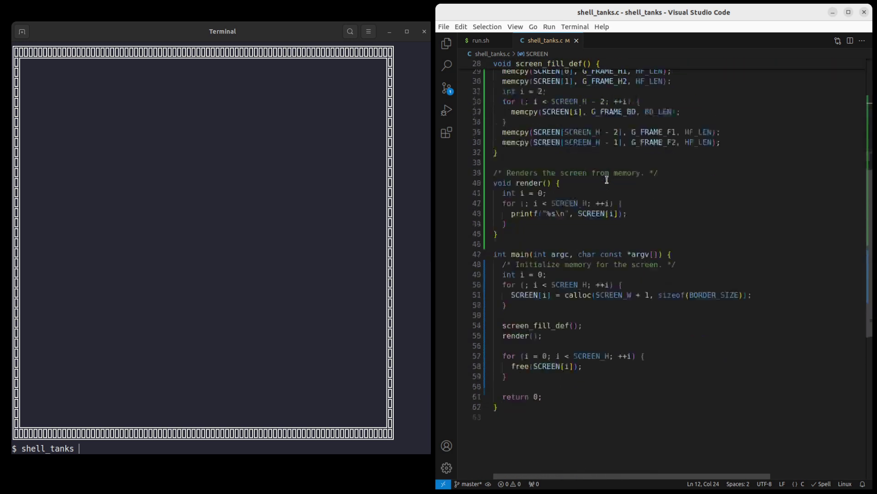
scroll(608, 178, "down", 8)
left_click_drag(512, 249, 748, 249)
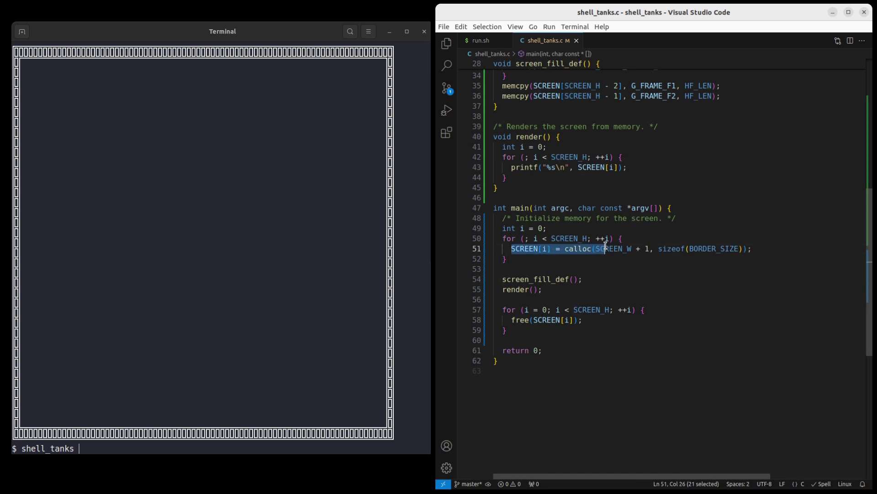
left_click(748, 250)
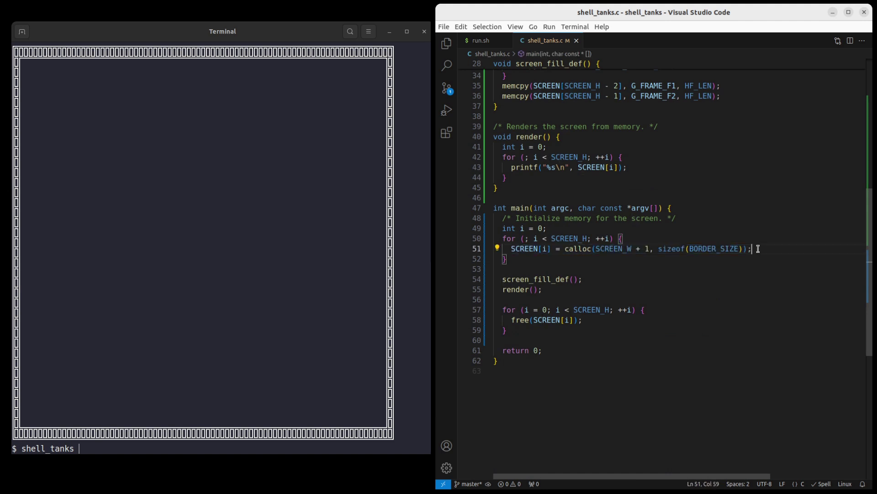
left_click_drag(655, 248, 758, 251)
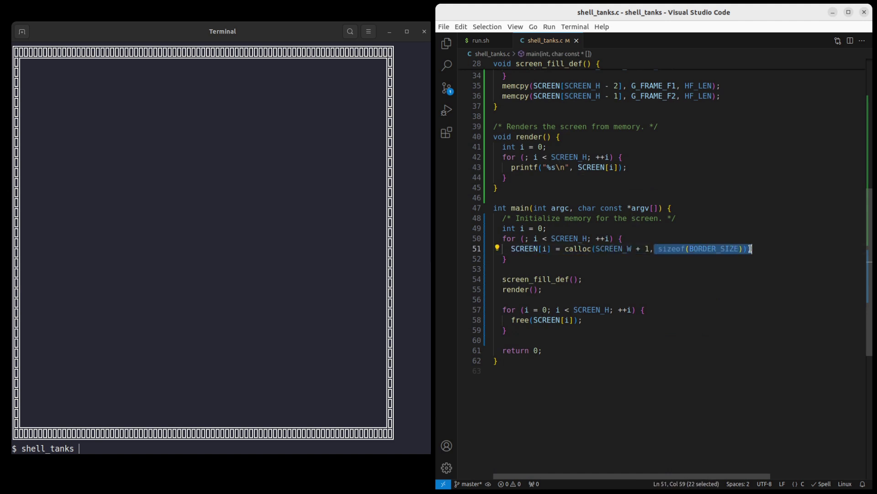
left_click(758, 251)
scroll(615, 243, "up", 3)
scroll(537, 215, "up", 1)
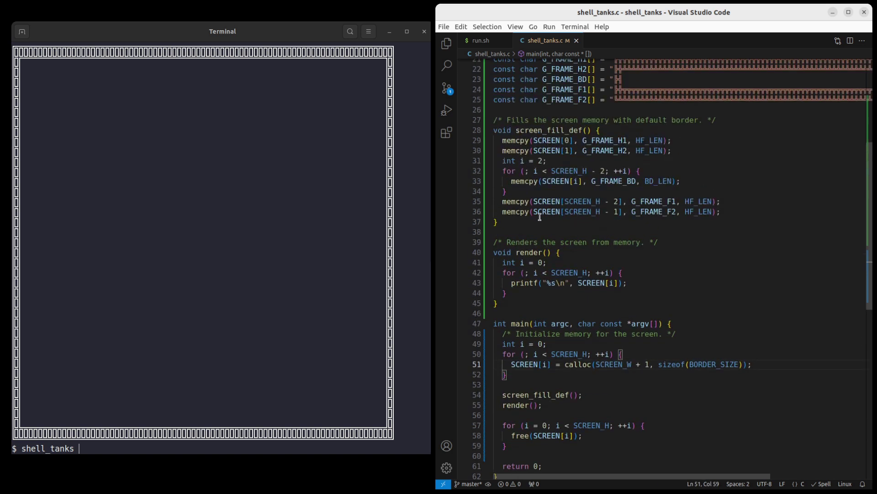
left_click_drag(500, 200, 743, 214)
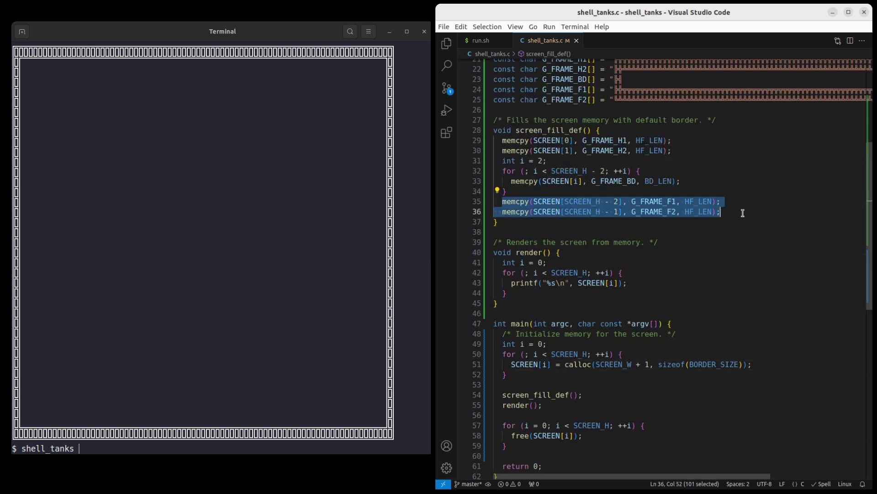
left_click(584, 232)
scroll(584, 232, "down", 3)
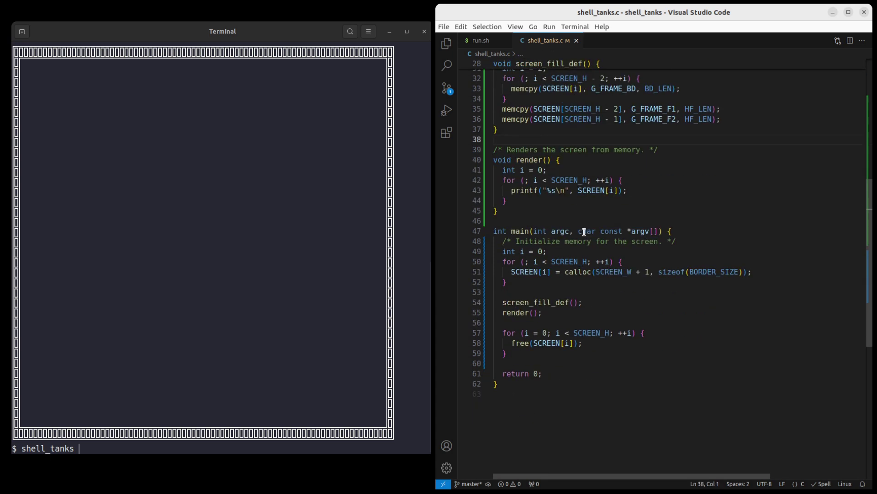
scroll(585, 232, "down", 1)
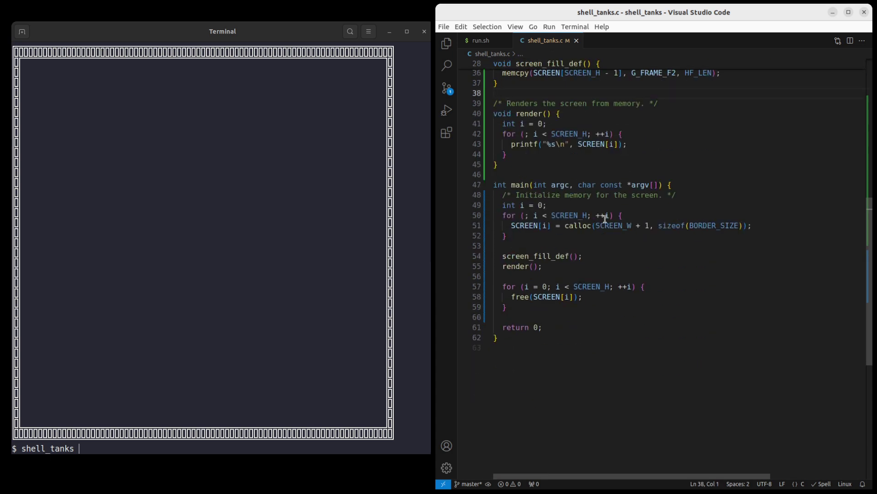
scroll(675, 214, "up", 3)
scroll(652, 193, "up", 2)
left_click_drag(623, 152, 703, 159)
left_click(658, 171)
left_click_drag(632, 172, 805, 173)
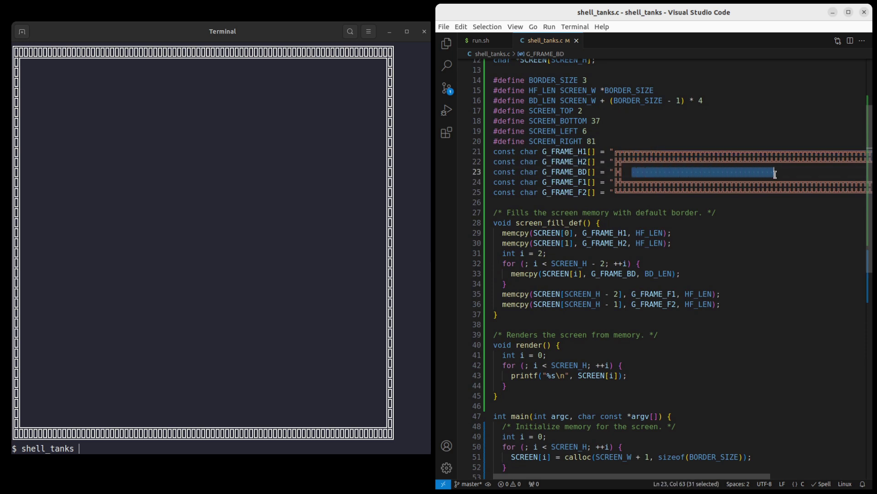
scroll(732, 173, "down", 5)
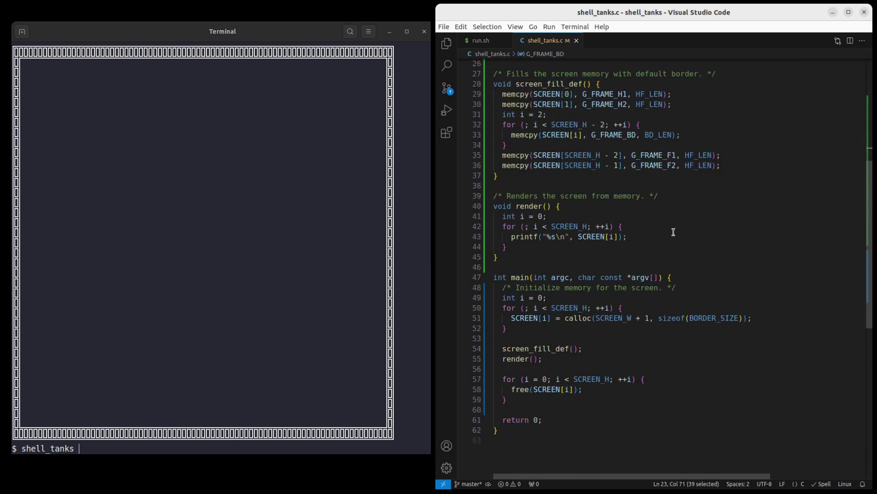
scroll(674, 231, "down", 1)
left_click_drag(656, 272, 752, 272)
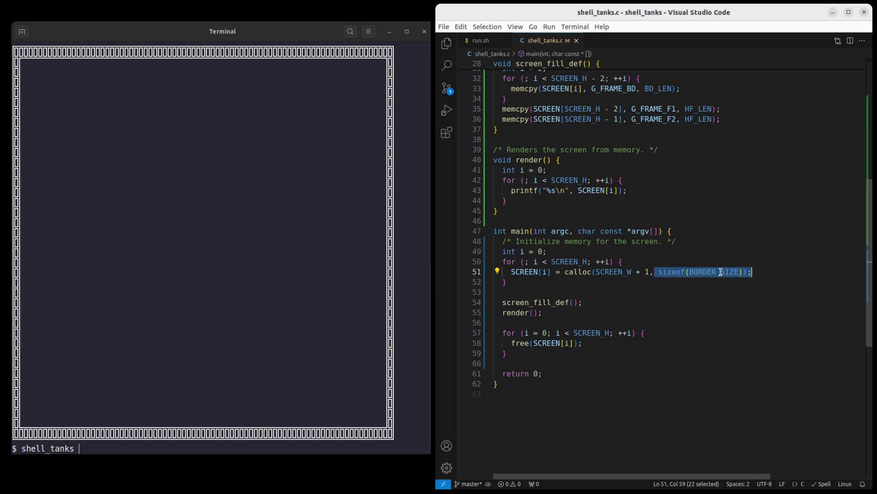
mouse_move(675, 271)
left_click(637, 279)
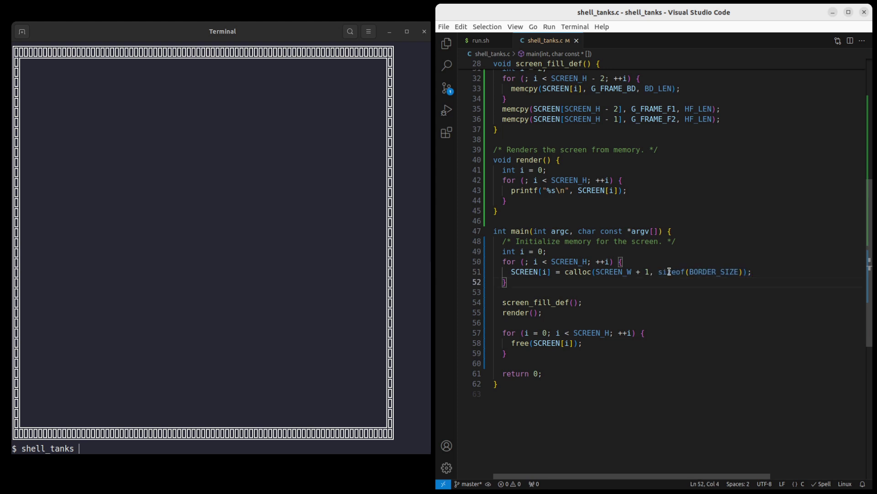
scroll(557, 274, "down", 1)
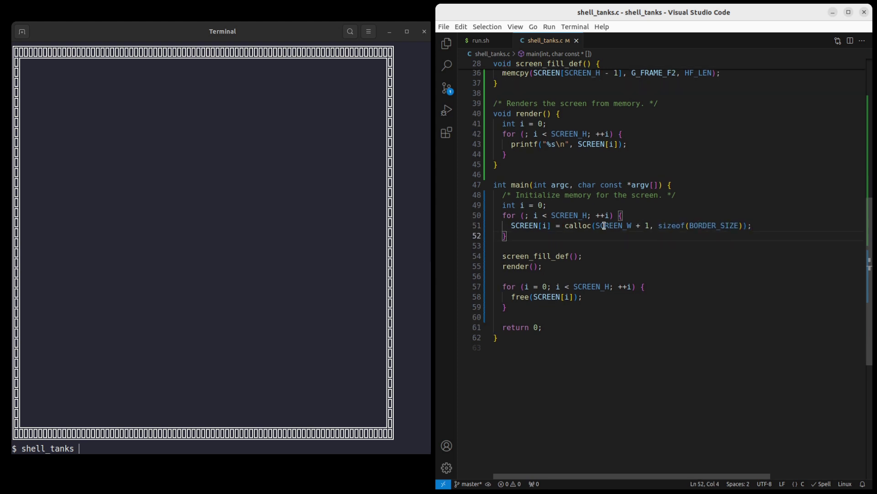
left_click_drag(592, 226, 654, 225)
key("Down")
left_click_drag(564, 225, 602, 225)
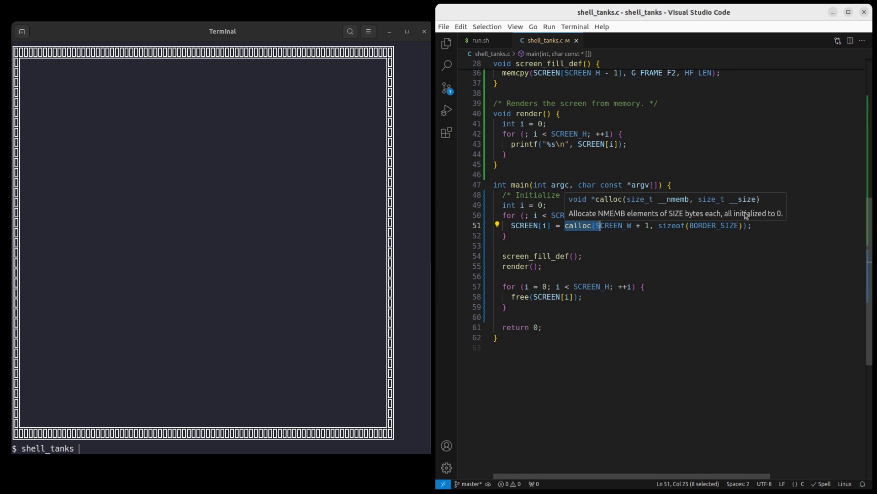
left_click(642, 242)
scroll(583, 225, "up", 4)
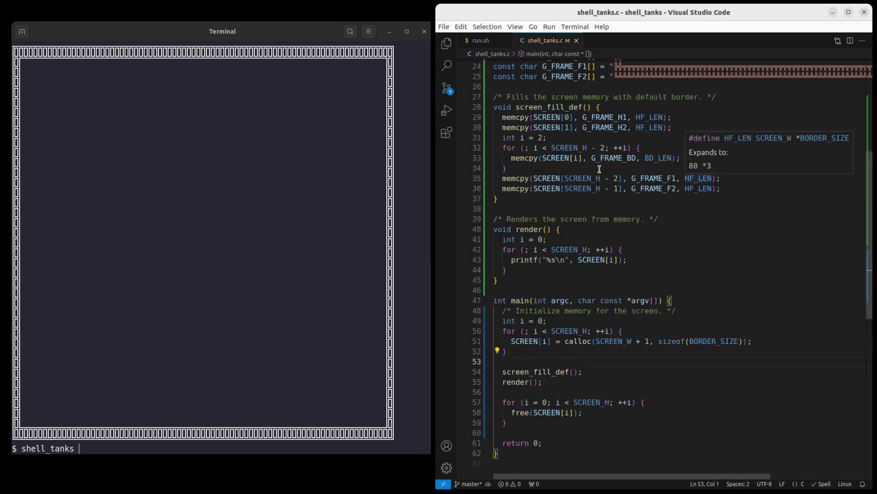
scroll(608, 159, "down", 2)
scroll(617, 200, "down", 2)
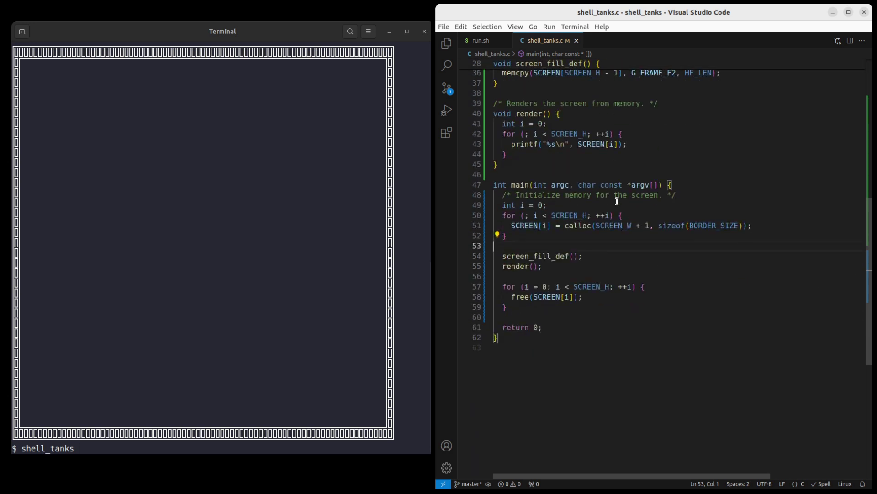
left_click(638, 214)
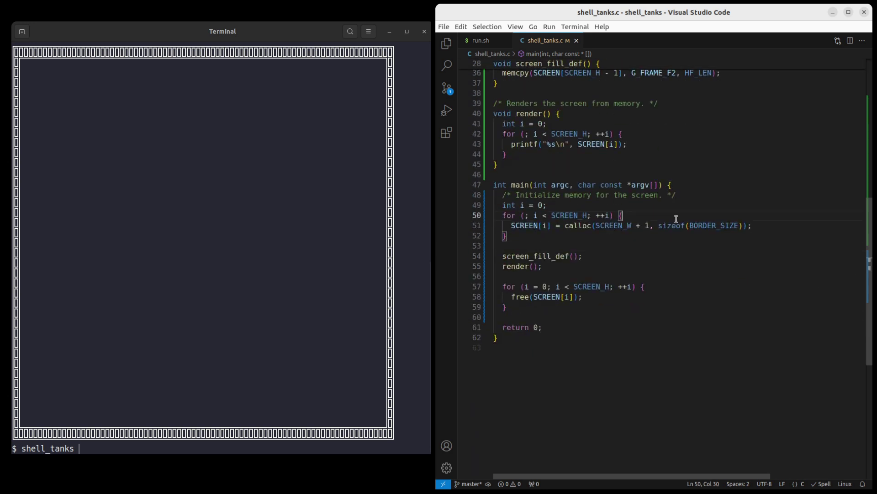
left_click(594, 247)
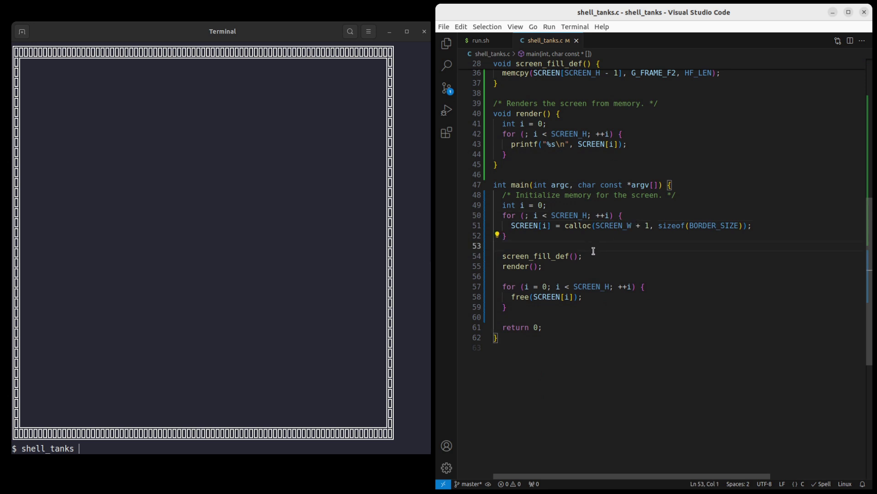
Open the integrated terminal panel below shell_tanks.c with Ctrl+`, switching focus between windows.
left_click(624, 249)
left_click(320, 32)
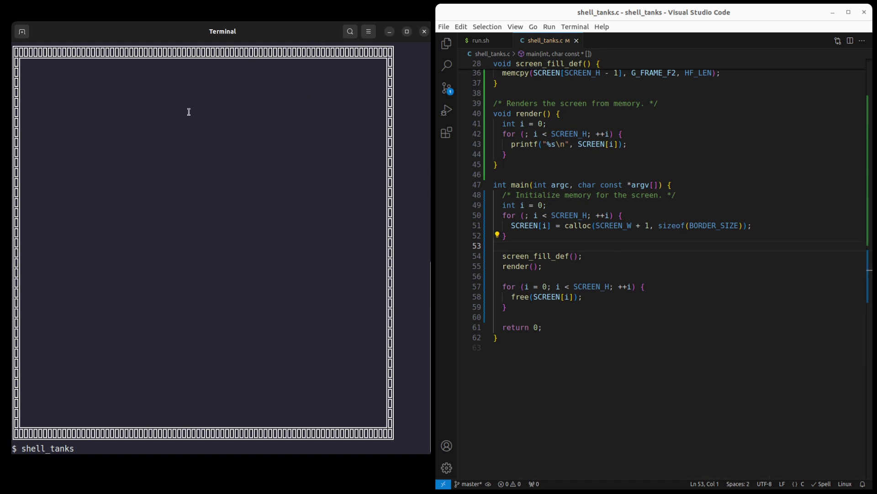
left_click(601, 244)
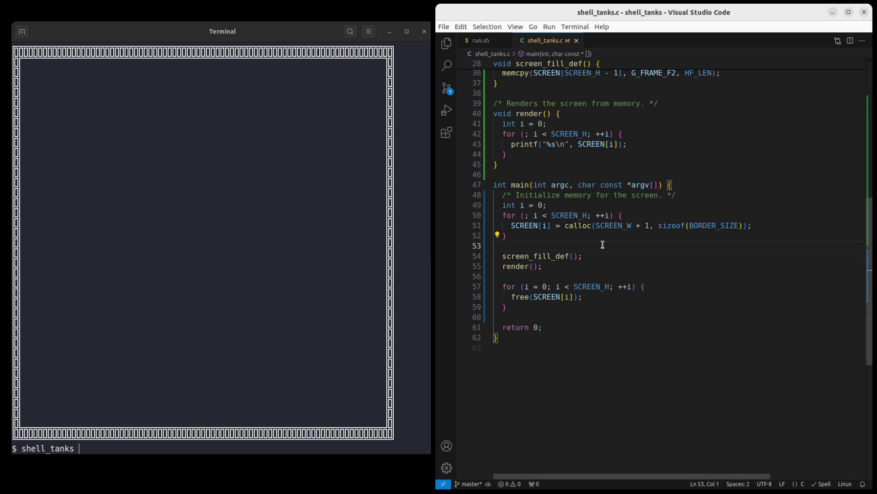
key("ctrl+grave")
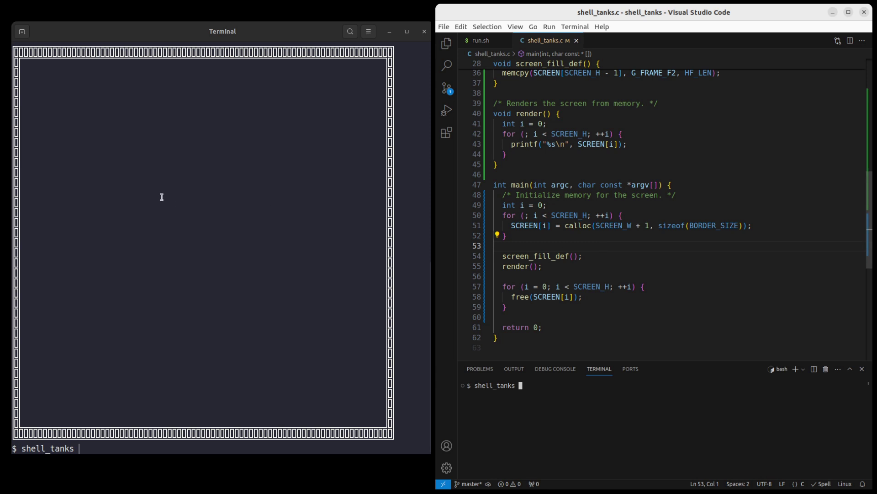
left_click(139, 132)
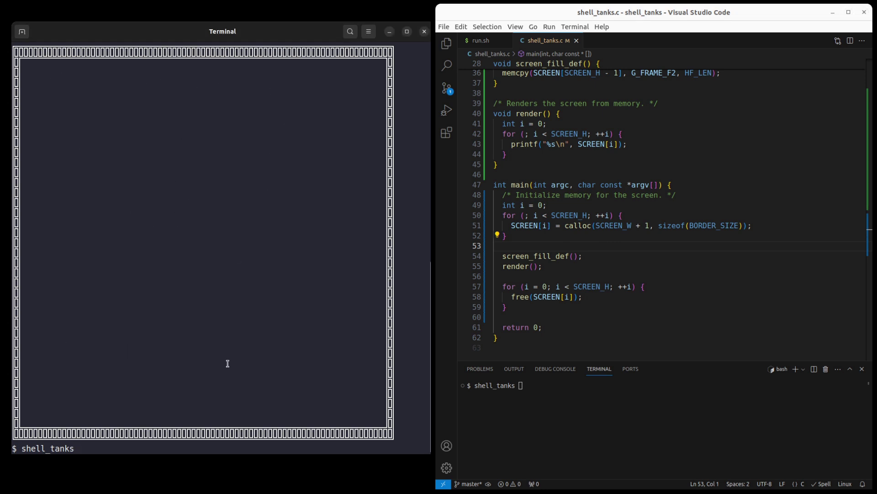
left_click(656, 426)
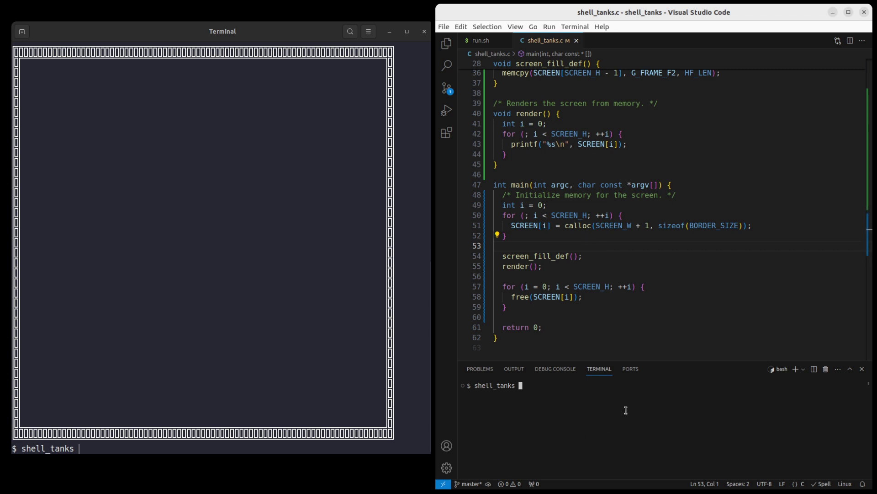
type("git reset --hard")
Run git reset --hard and check out v1-2, then load shell_tanks.c from v1-3 and git reset.
key("Return")
type("git ")
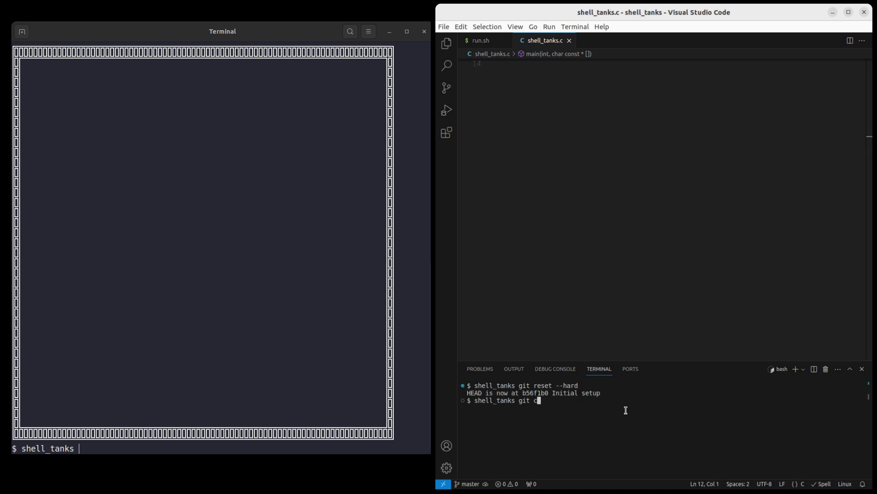
type("checkout v1-2")
key("Return")
type("git reset --hard")
key("Up")
key("Up")
key("ctrl+Left")
key("ctrl+Left")
key("ctrl+Left")
key("Left")
key("Left")
key("Left")
key("BackSpace")
type("3")
key("Return")
type("git reset")
key("Return")
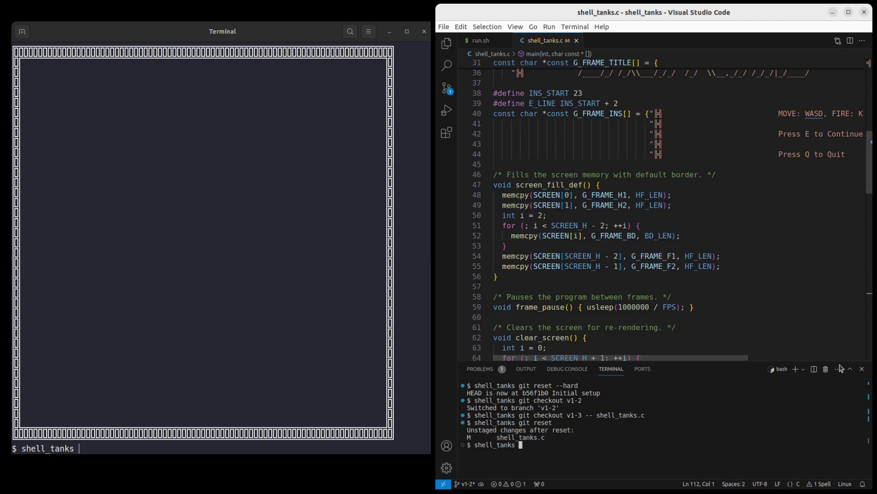
Close the terminal panel, clear Terminal with Ctrl+L, and rerun ./run.sh for the title screen.
left_click(861, 369)
scroll(510, 115, "up", 2)
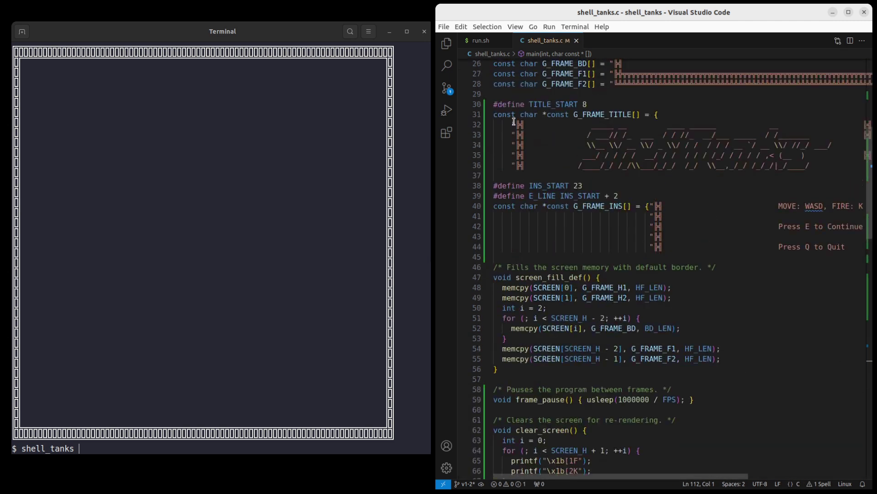
scroll(548, 127, "up", 5)
scroll(566, 134, "up", 1)
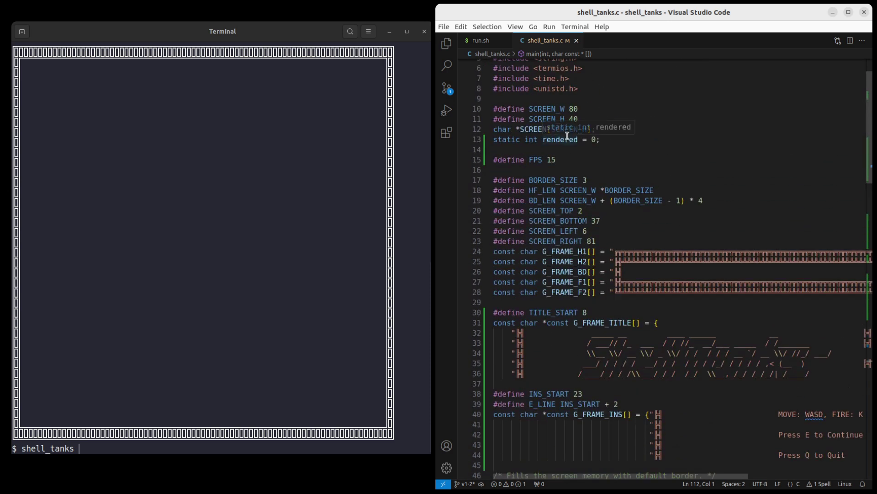
scroll(551, 145, "down", 4)
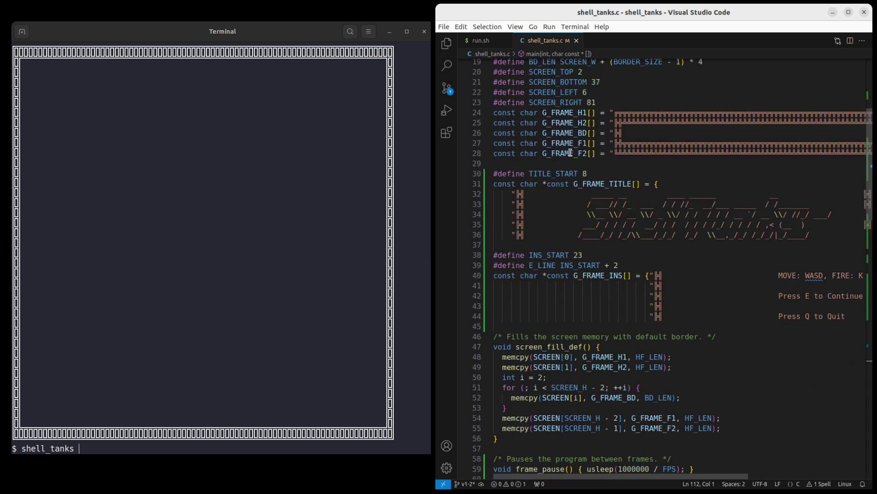
left_click(692, 183)
left_click(290, 136)
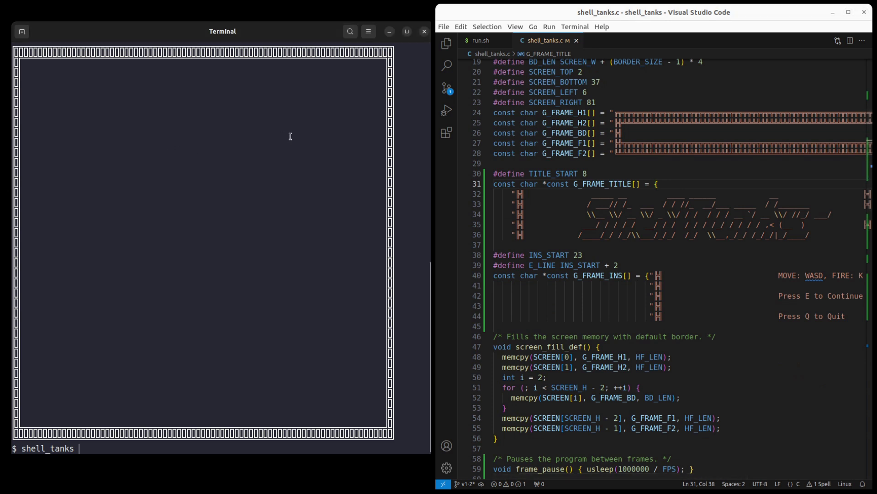
key("ctrl+l")
type("./run.sh")
key("Return")
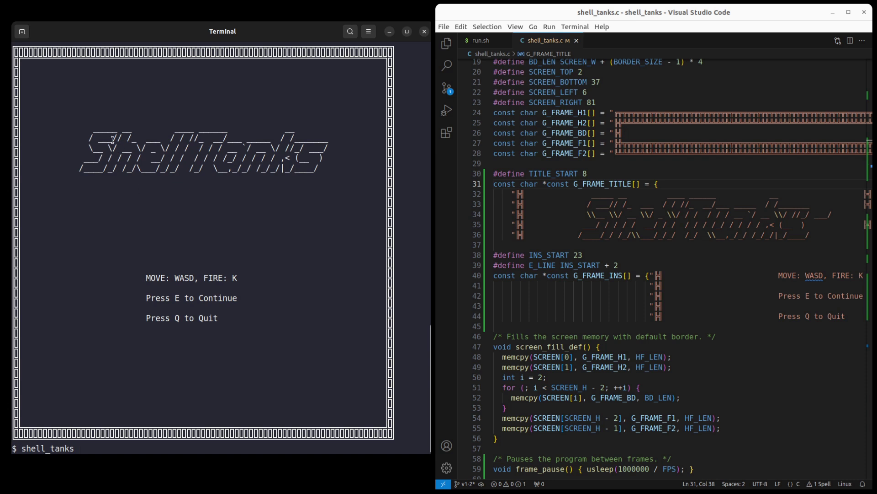
left_click_drag(80, 123, 322, 180)
left_click_drag(146, 276, 256, 320)
left_click(266, 323)
left_click(81, 131)
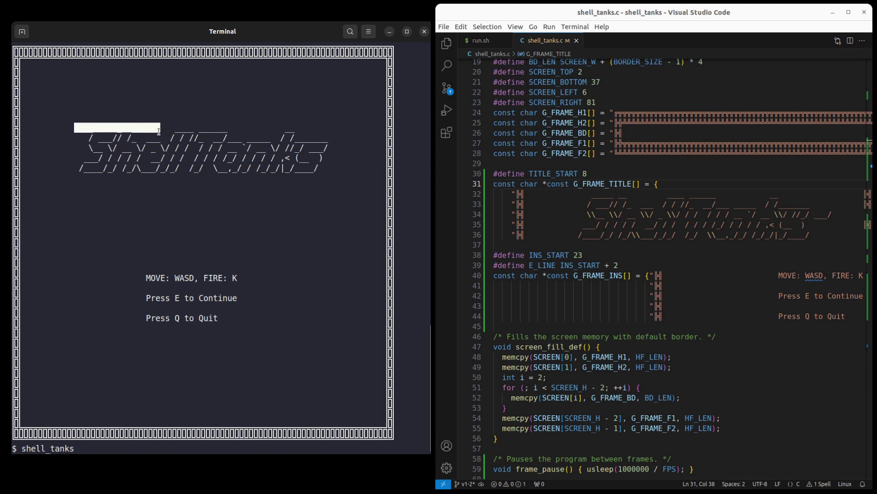
mouse_move(82, 130)
left_mouse_down()
mouse_move(52, 147)
mouse_move(281, 146)
left_mouse_up()
left_click(51, 148)
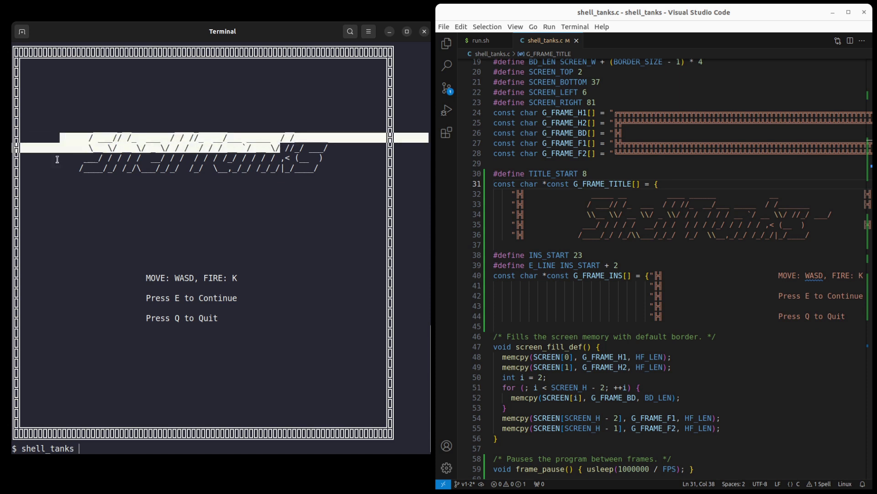
left_click(53, 160)
left_click_drag(60, 158, 288, 158)
left_click_drag(48, 164, 327, 170)
left_click(327, 170)
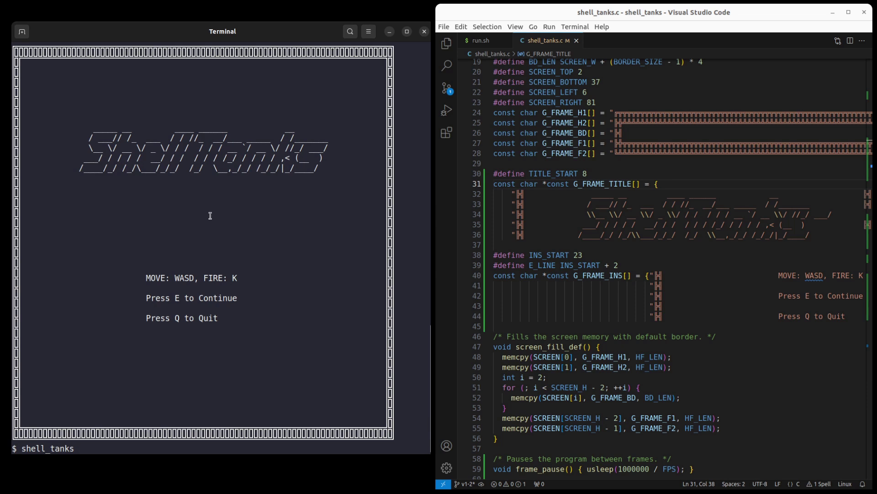
scroll(238, 218, "up", 5)
scroll(235, 220, "up", 5)
scroll(222, 236, "down", 3)
mouse_move(84, 77)
left_mouse_down()
mouse_move(260, 90)
mouse_move(300, 236)
mouse_move(300, 284)
left_mouse_up()
left_click(300, 283)
scroll(286, 251, "down", 9)
scroll(171, 146, "down", 3)
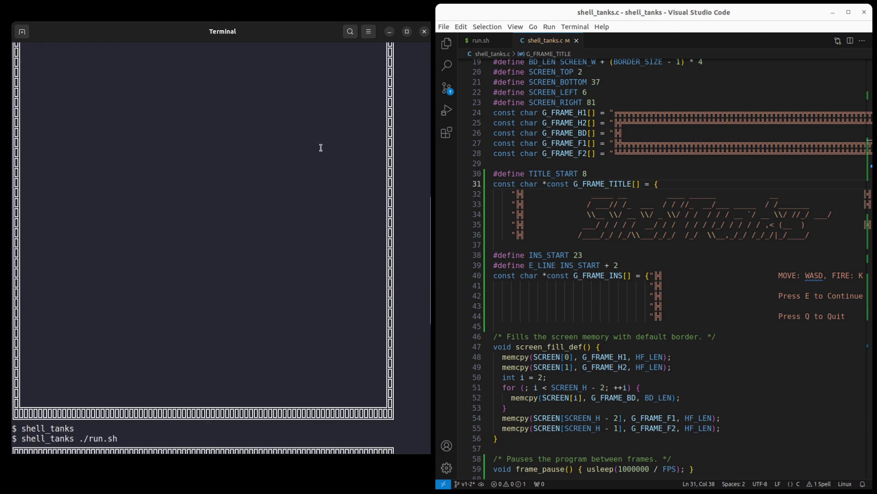
scroll(214, 183, "down", 8)
scroll(214, 185, "down", 5)
scroll(227, 231, "down", 2)
left_click_drag(74, 108, 259, 364)
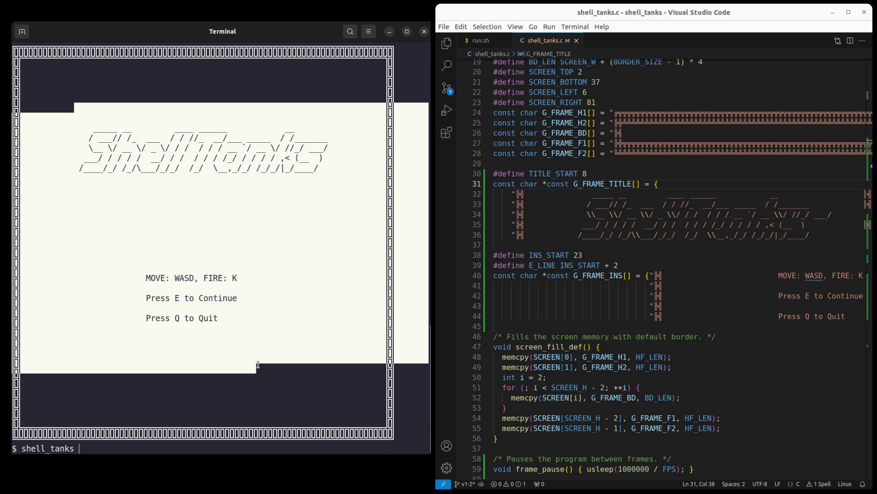
left_click(263, 233)
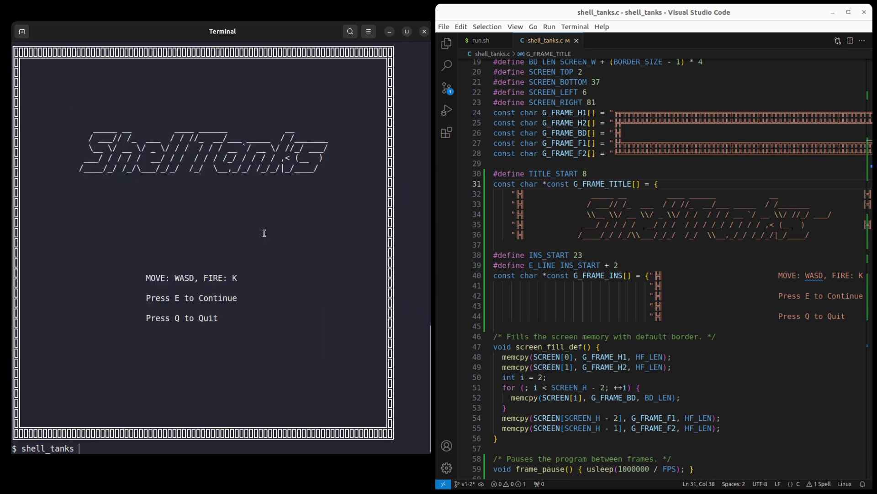
scroll(263, 234, "down", 6)
scroll(263, 231, "up", 2)
scroll(229, 158, "up", 4)
mouse_move(75, 128)
left_mouse_down()
mouse_move(332, 179)
mouse_move(319, 322)
left_mouse_up()
left_click(319, 321)
left_click(532, 163)
scroll(593, 238, "down", 2)
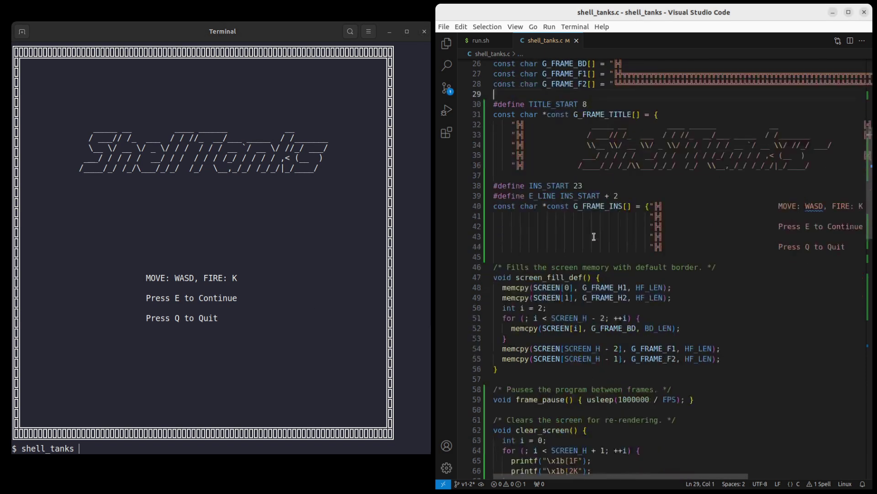
left_click(542, 399)
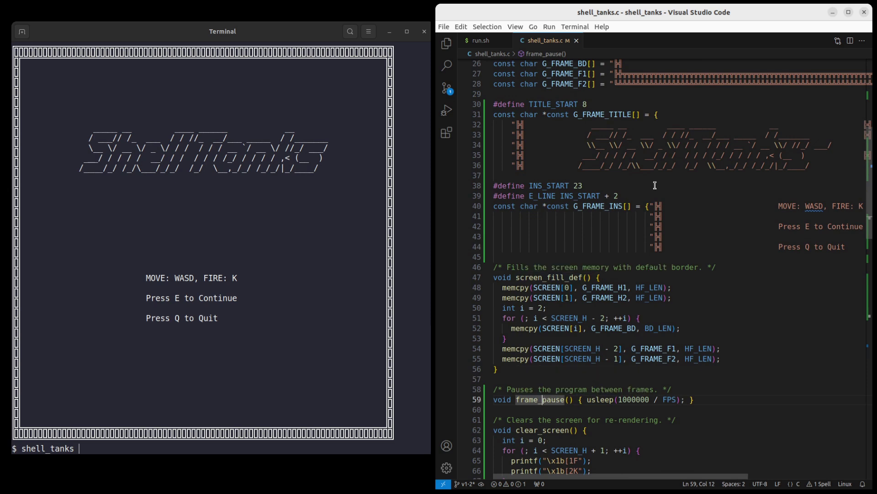
scroll(651, 180, "up", 1)
scroll(617, 219, "up", 3)
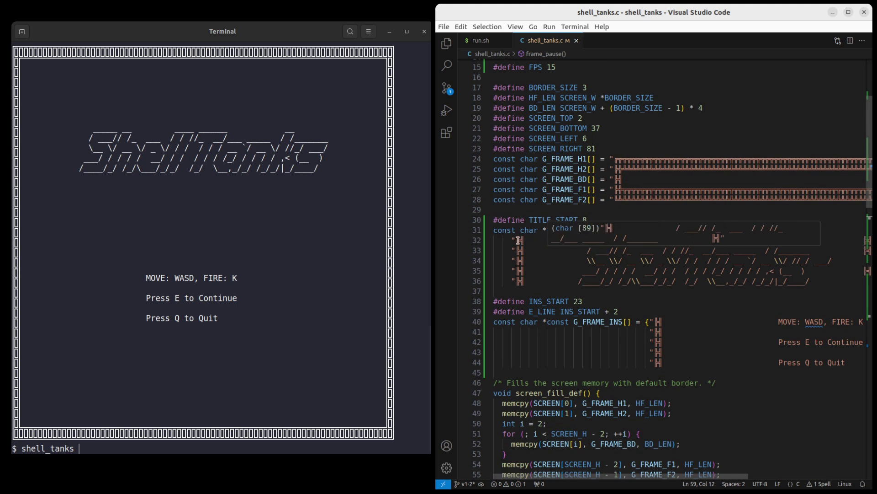
left_click_drag(505, 236, 679, 288)
left_click(684, 299)
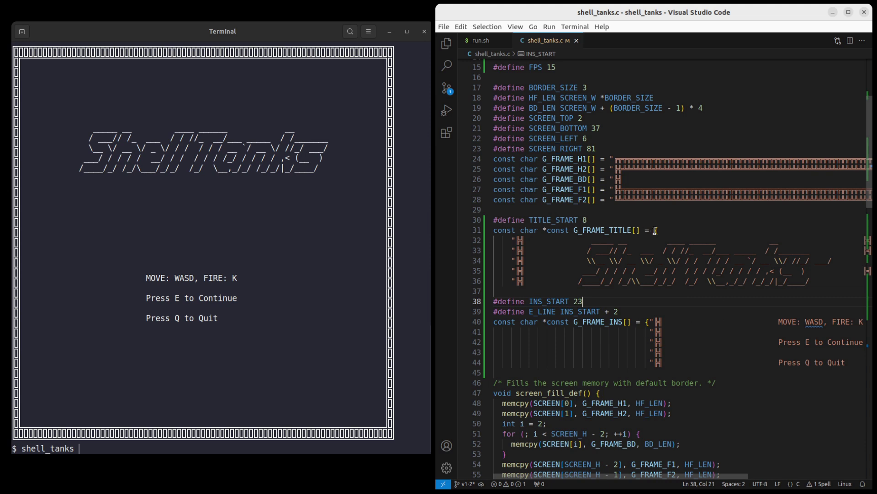
scroll(633, 298, "down", 2)
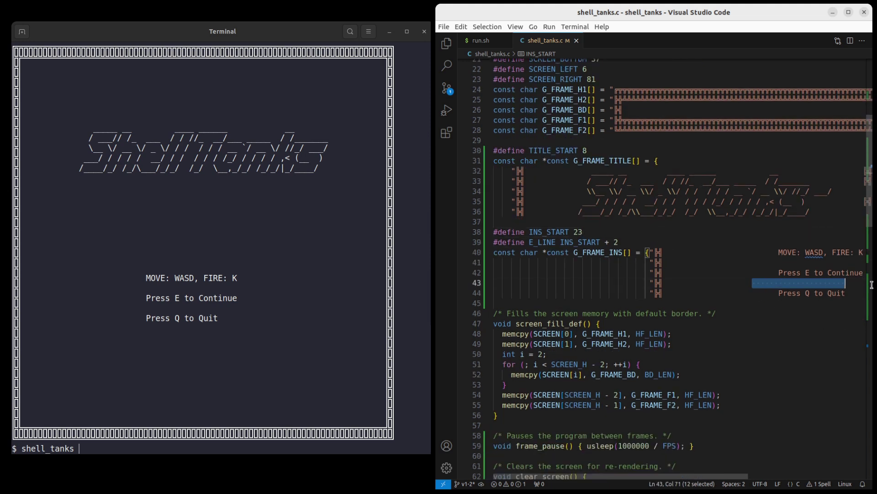
left_click_drag(752, 283, 865, 282)
key("ctrl+u")
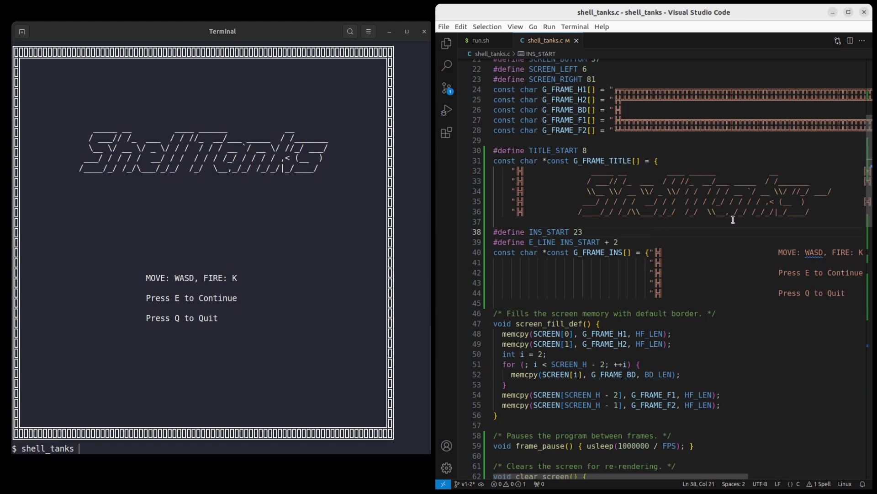
left_click(553, 110)
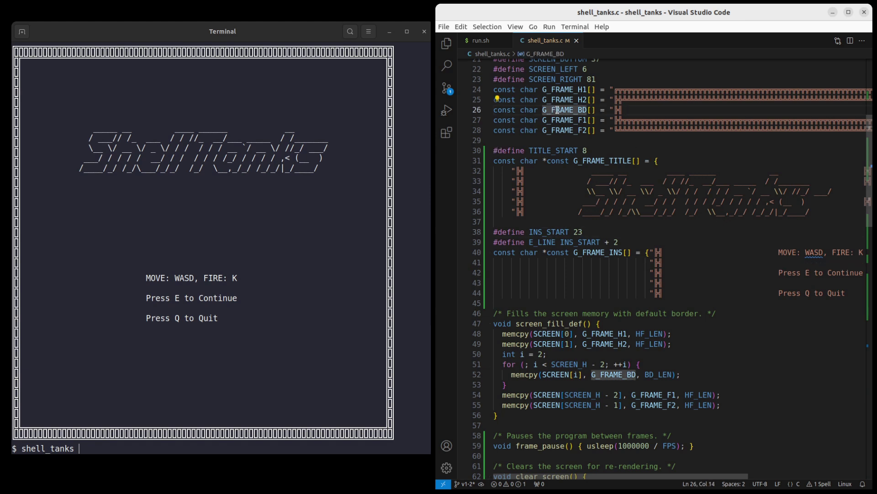
left_click_drag(620, 110, 826, 112)
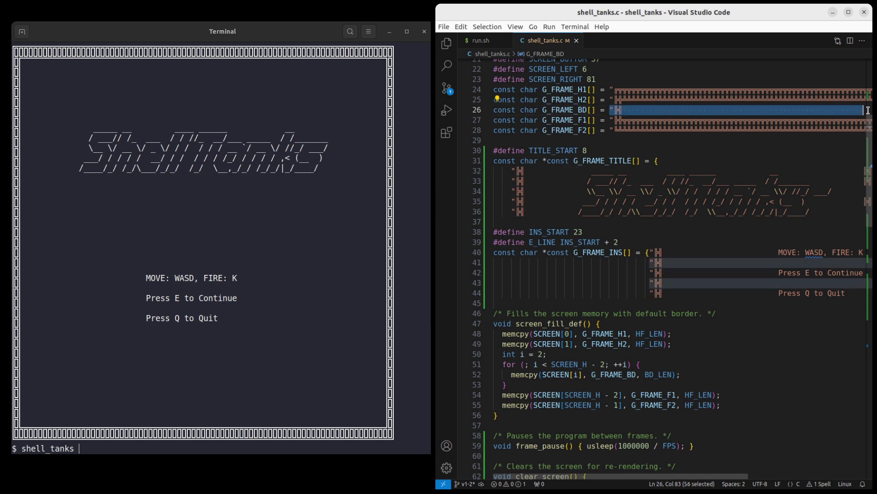
left_click(709, 111)
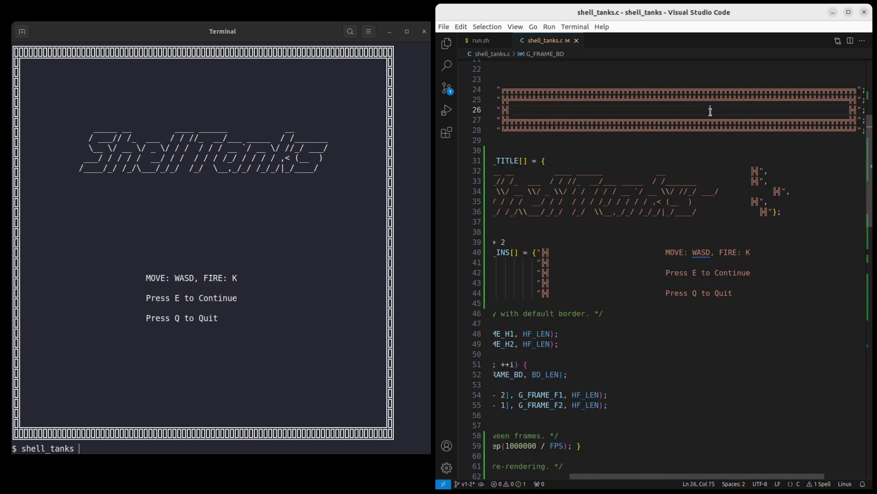
left_click_drag(603, 476, 511, 480)
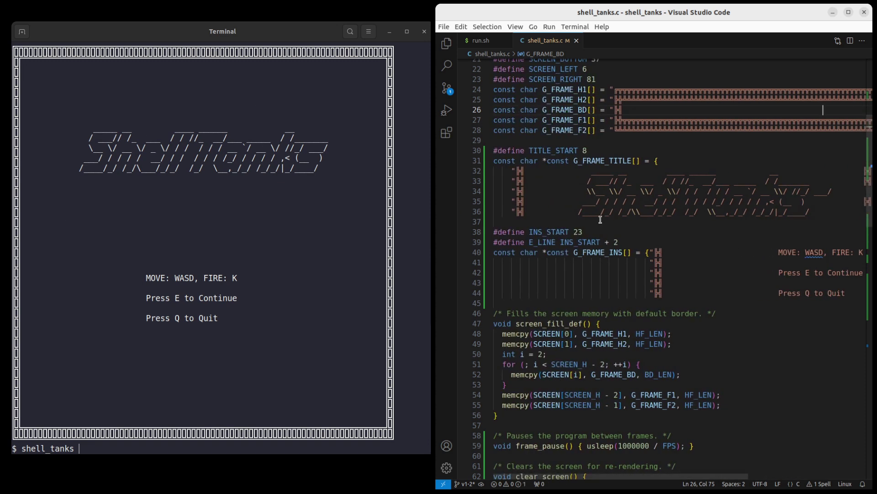
left_click(568, 140)
scroll(548, 171, "up", 2)
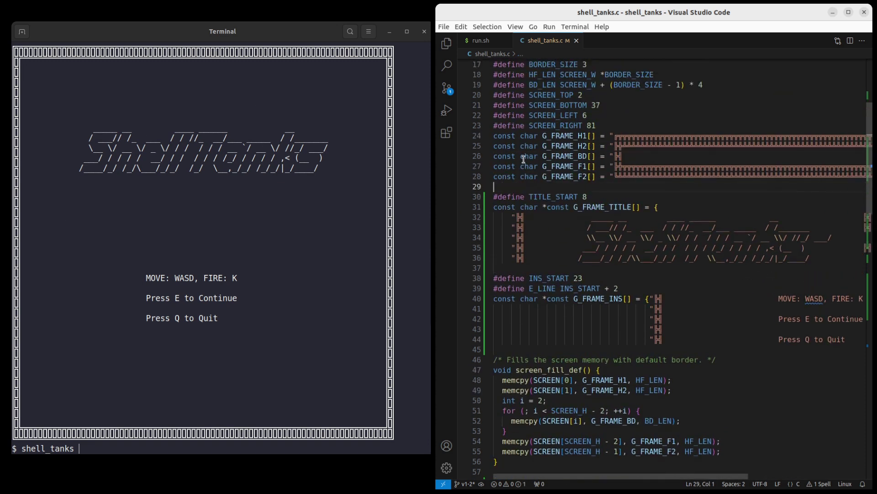
scroll(537, 199, "down", 2)
scroll(537, 199, "down", 2)
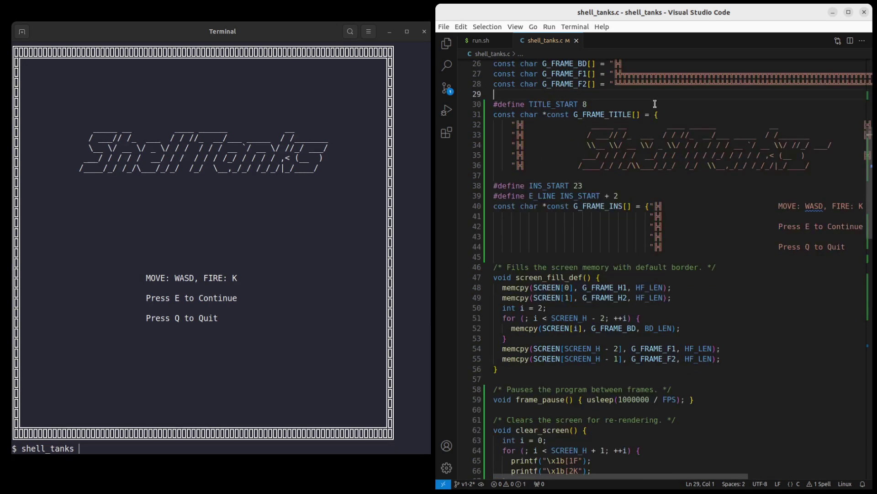
left_click_drag(639, 104, 483, 105)
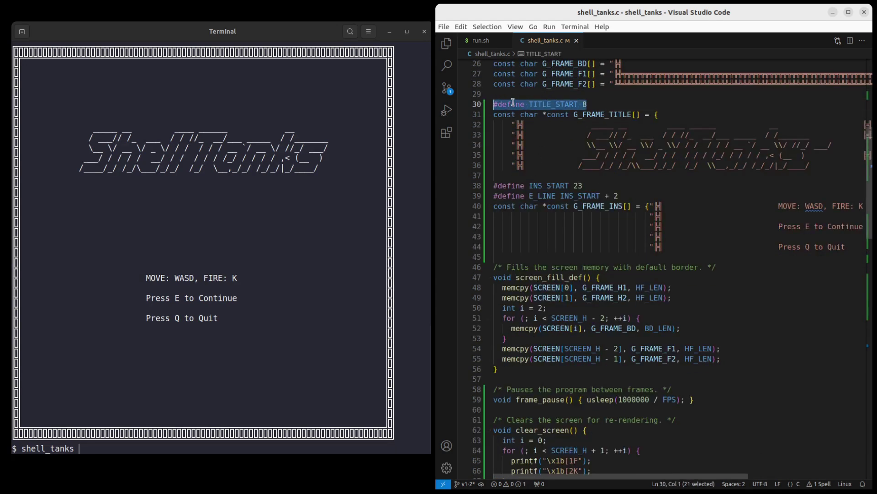
left_click_drag(495, 185, 619, 196)
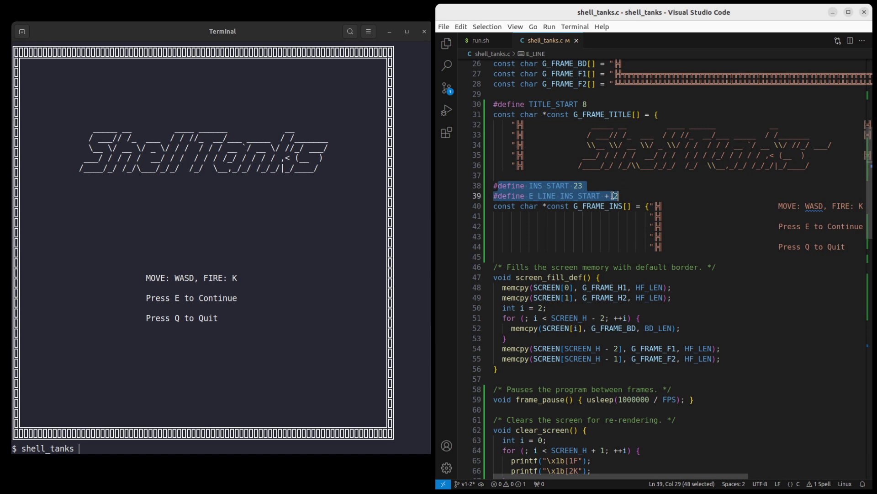
left_click(639, 196)
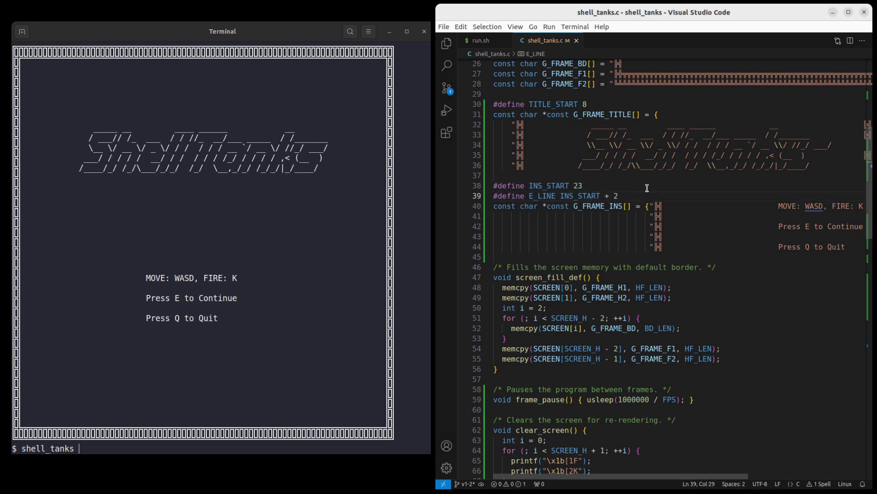
scroll(646, 188, "down", 2)
scroll(646, 191, "down", 2)
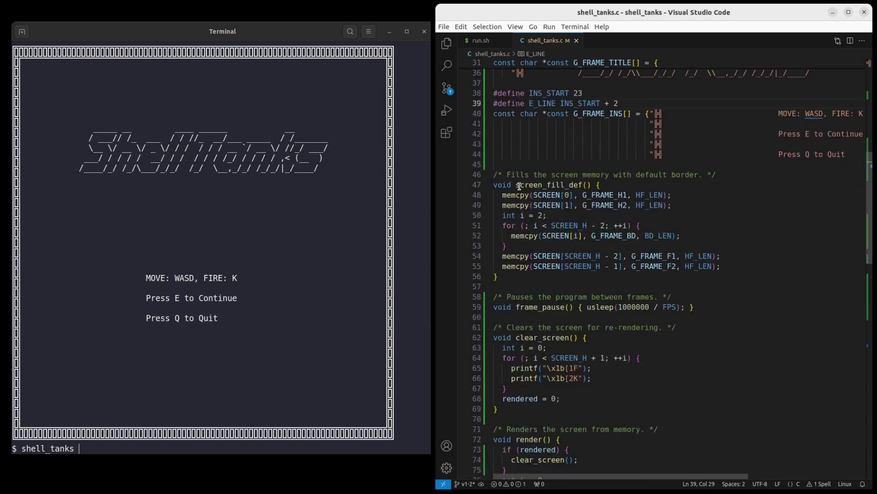
scroll(520, 186, "up", 3)
scroll(532, 175, "up", 3)
scroll(538, 161, "up", 3)
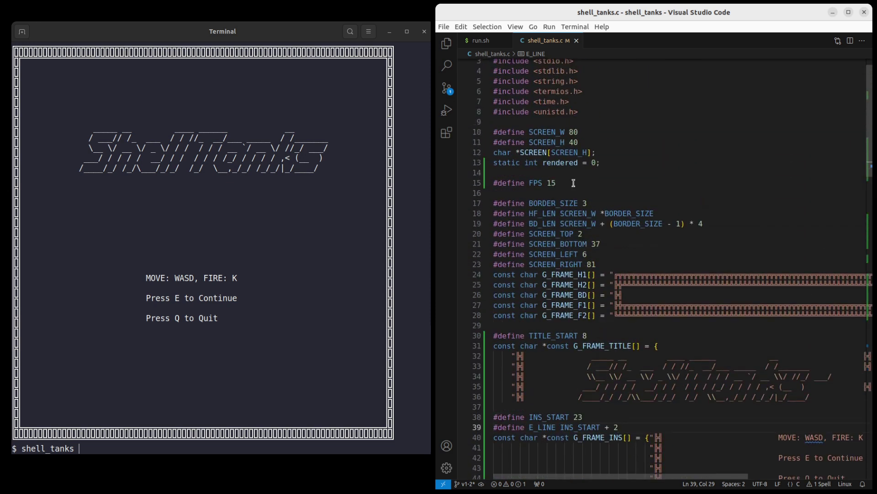
Trace FPS from its line-15 define to frame_pause, inspecting usleep's 1000000 and FPS values.
left_click_drag(573, 183, 483, 183)
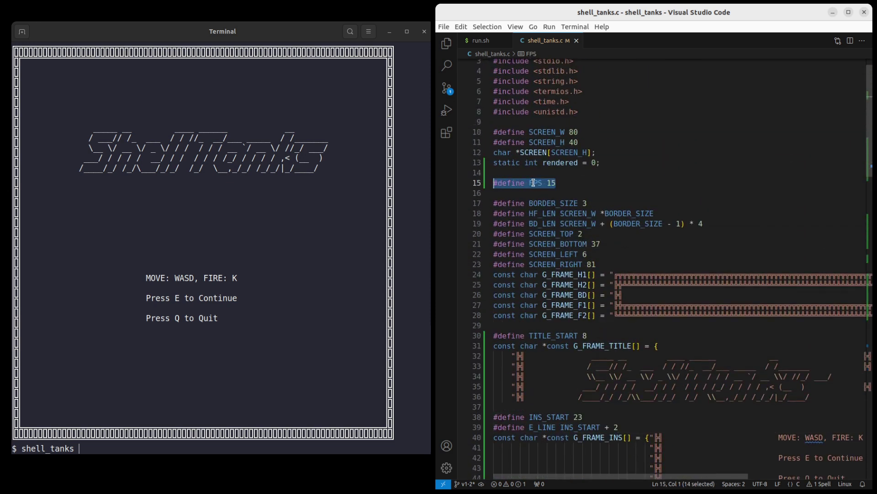
mouse_move(535, 182)
left_click(585, 184)
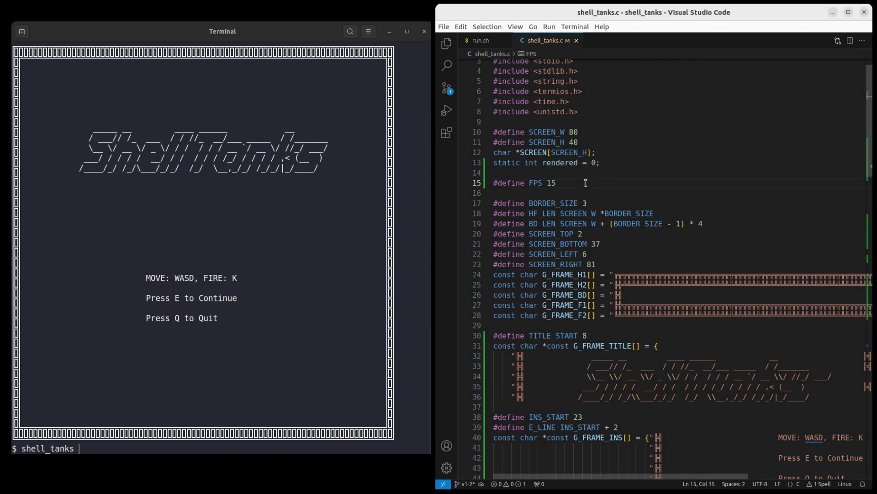
scroll(586, 183, "down", 4)
scroll(584, 178, "down", 2)
scroll(584, 170, "up", 2)
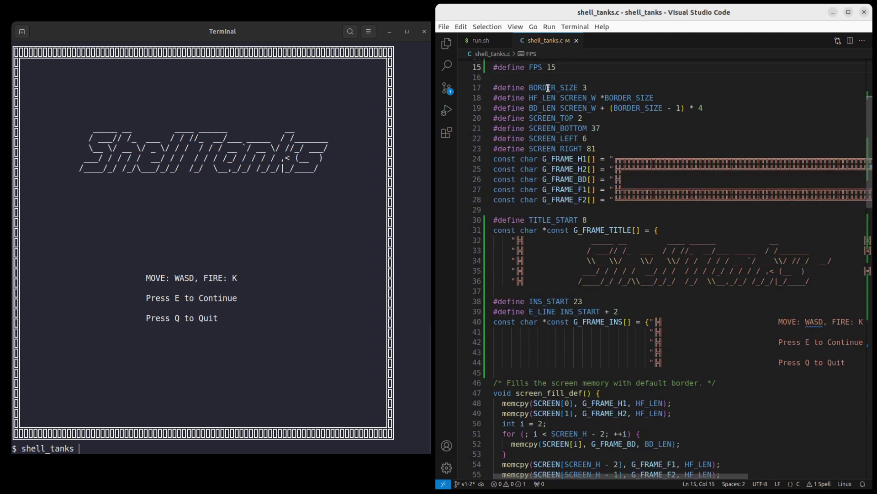
key("F7")
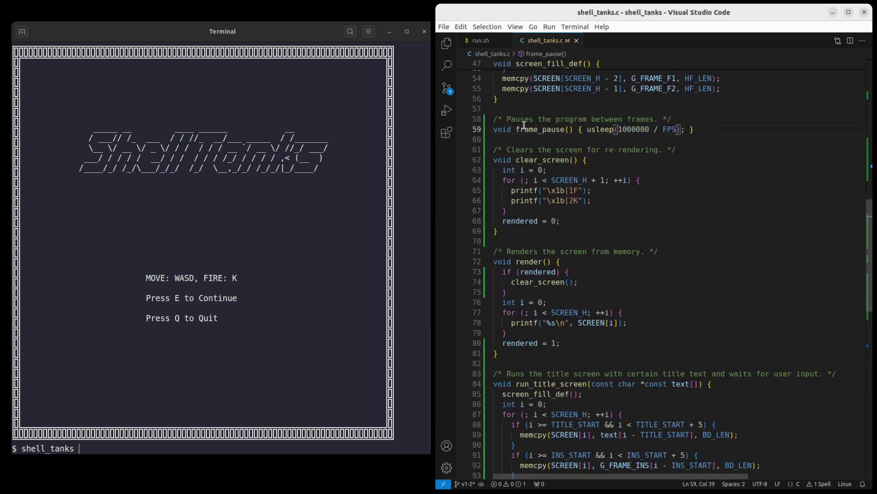
left_click_drag(513, 129, 694, 129)
left_click(595, 129)
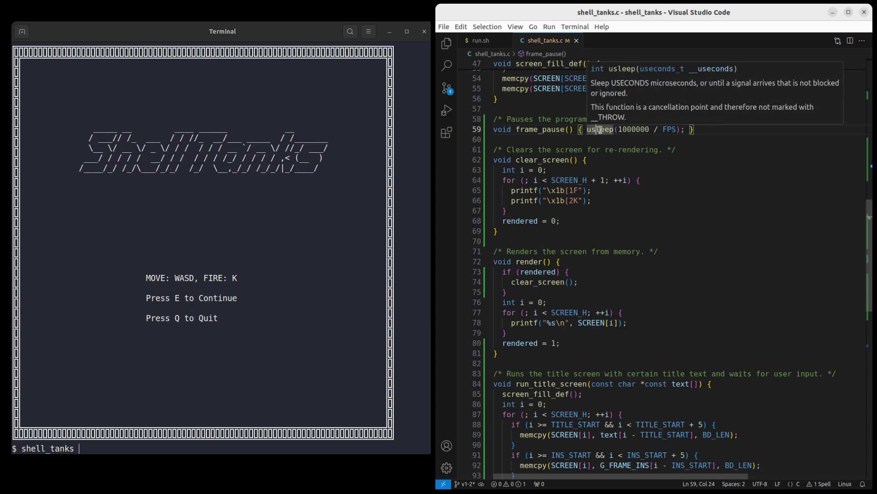
left_click(632, 129)
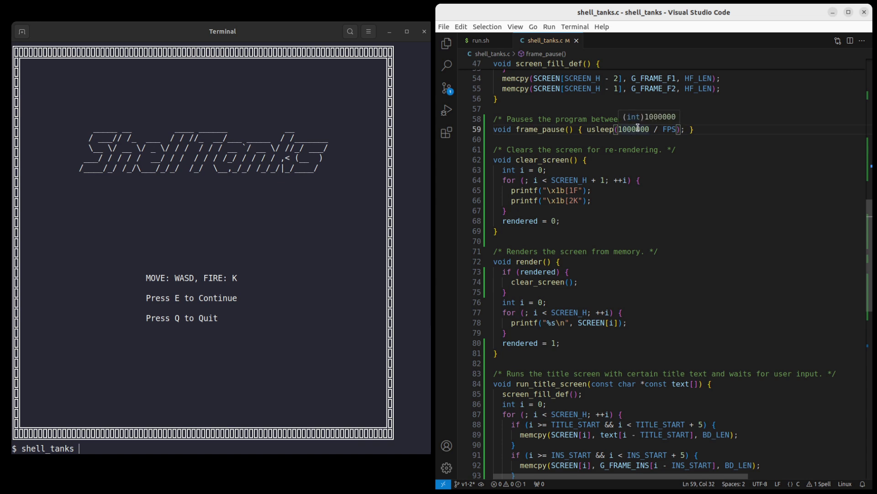
left_click(667, 128)
left_click(705, 129)
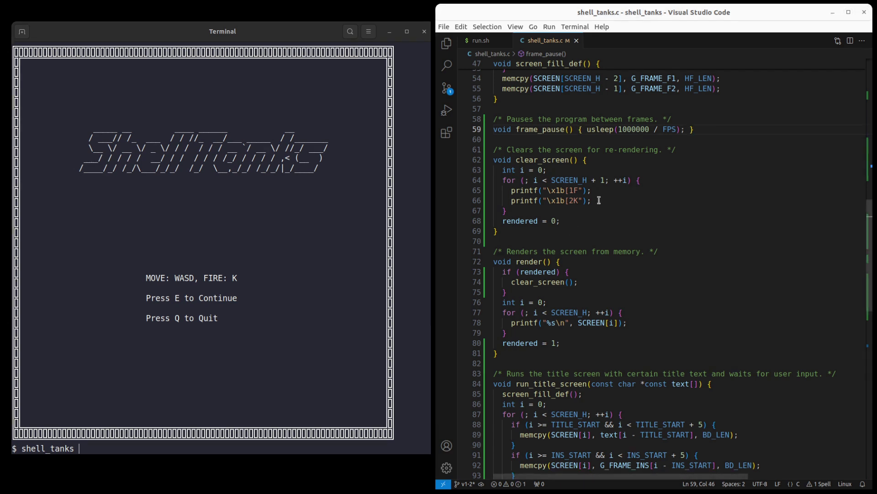
Select lines 61-69 to review the clear_screen function and its comment.
left_click(725, 130)
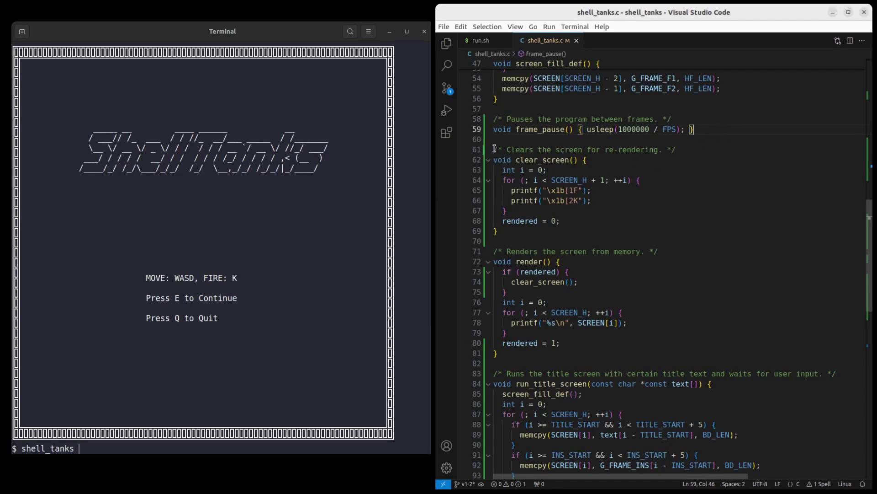
left_click_drag(495, 150, 495, 140)
left_click_drag(586, 141, 614, 228)
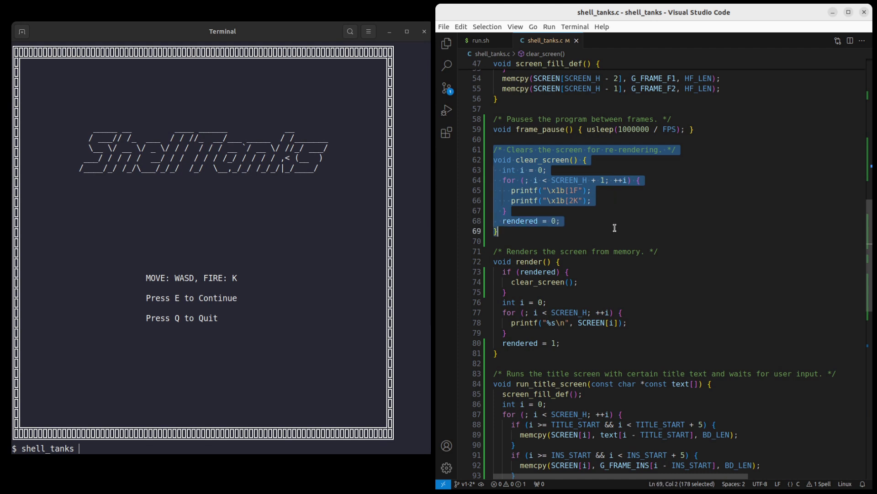
left_click(569, 238)
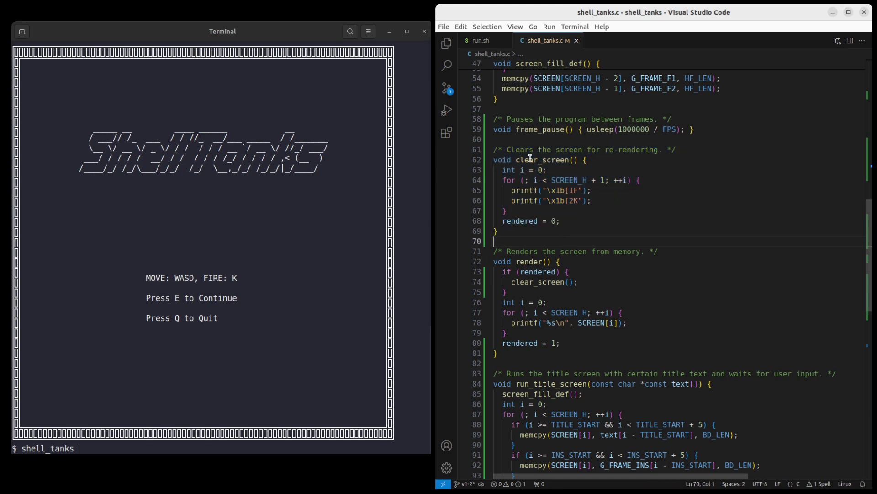
left_click(617, 200)
Rerun ./run.sh from Terminal history to redraw the bordered title screen.
left_click(306, 69)
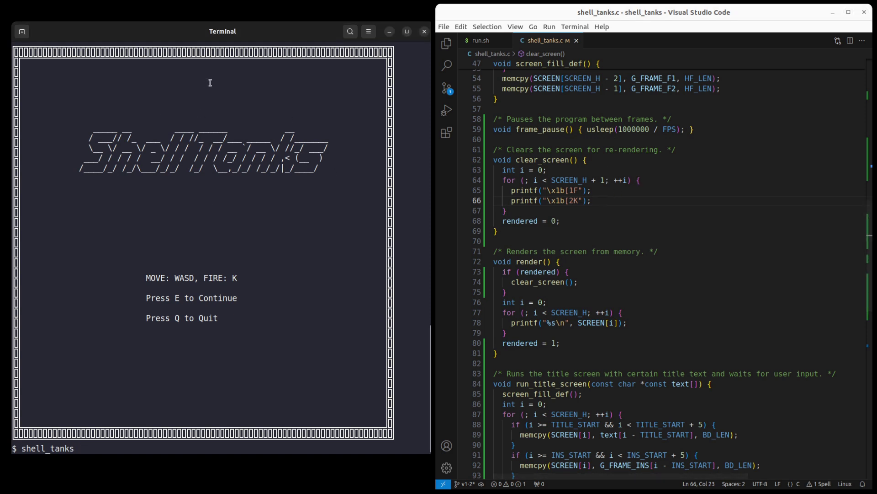
key("Up")
key("Return")
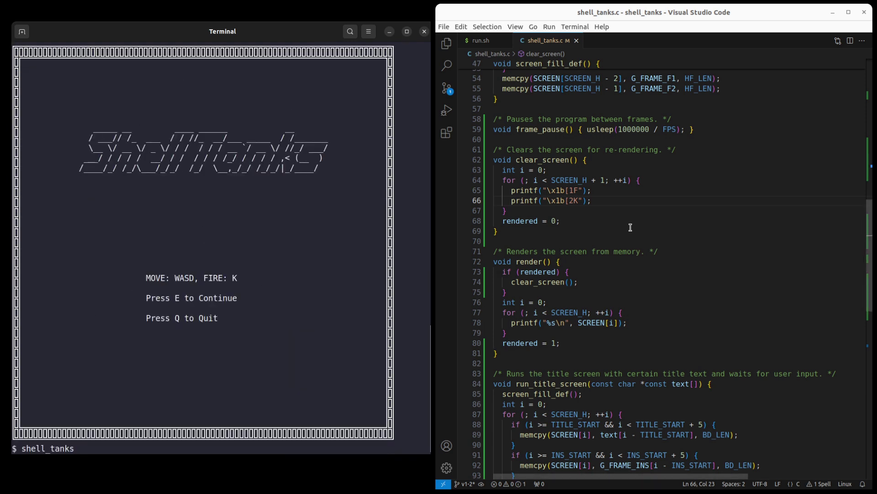
Change #define FPS from 15 to 5 and rerun ./run.sh to redraw the title screen.
left_click(583, 117)
scroll(586, 131, "up", 2)
scroll(590, 144, "up", 6)
scroll(594, 156, "up", 2)
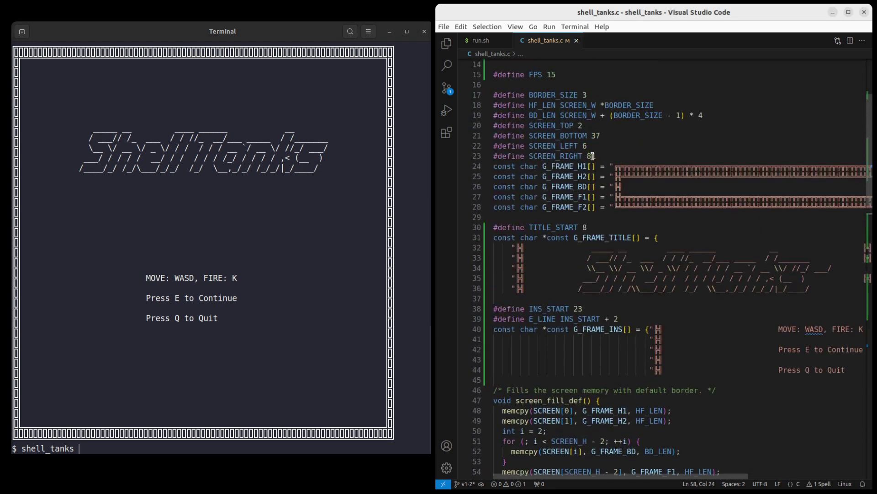
scroll(594, 157, "up", 2)
scroll(557, 143, "up", 4)
left_click(552, 144)
key("BackSpace")
left_click(209, 181)
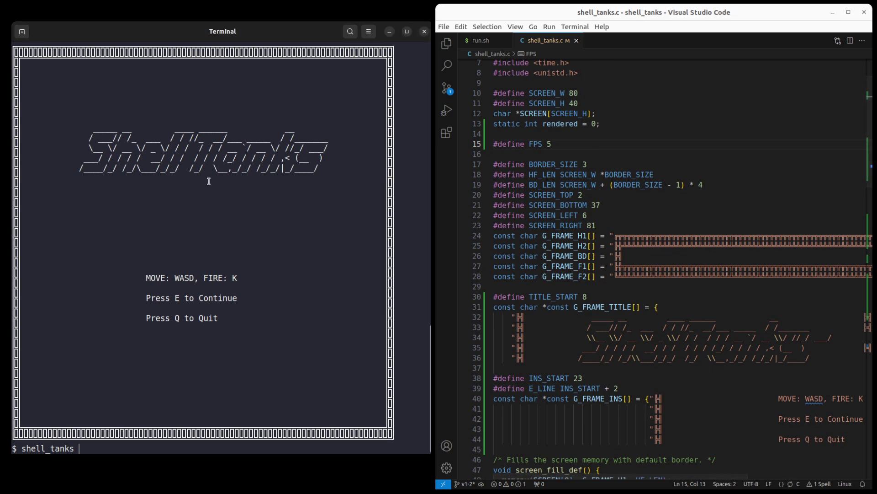
type("q")
type("un.sh")
key("Return")
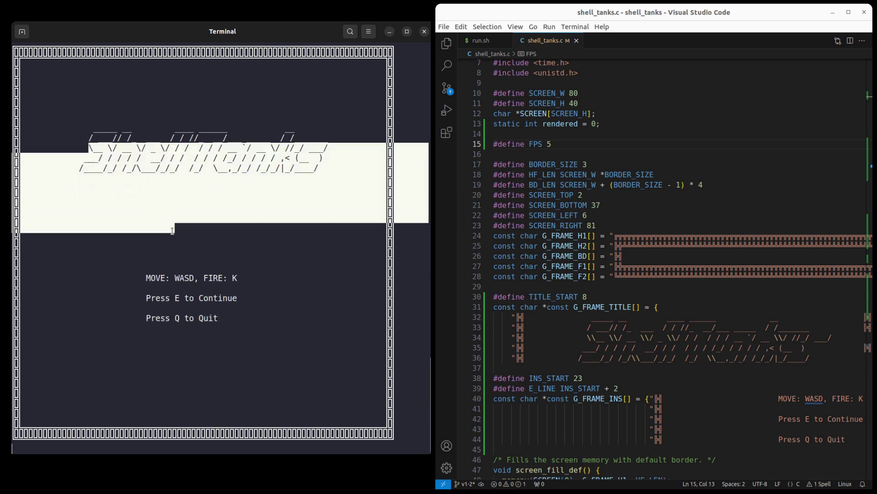
left_click_drag(87, 150, 238, 319)
left_click(238, 320)
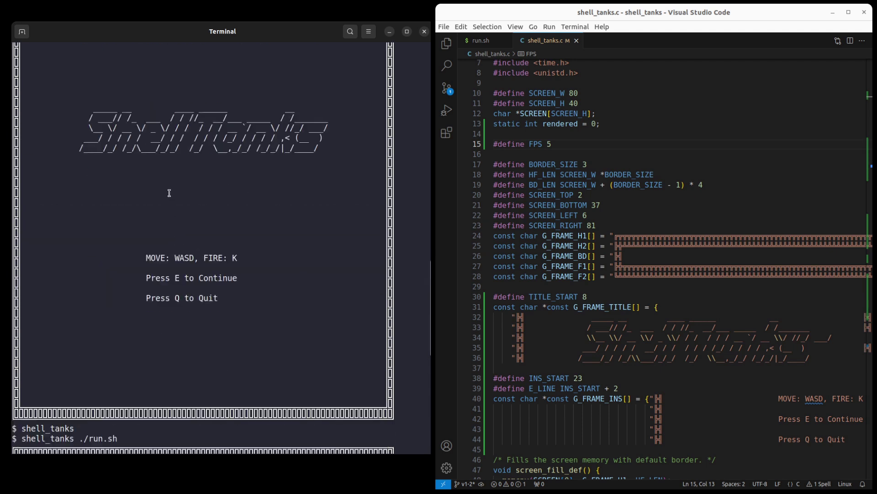
left_click(629, 225)
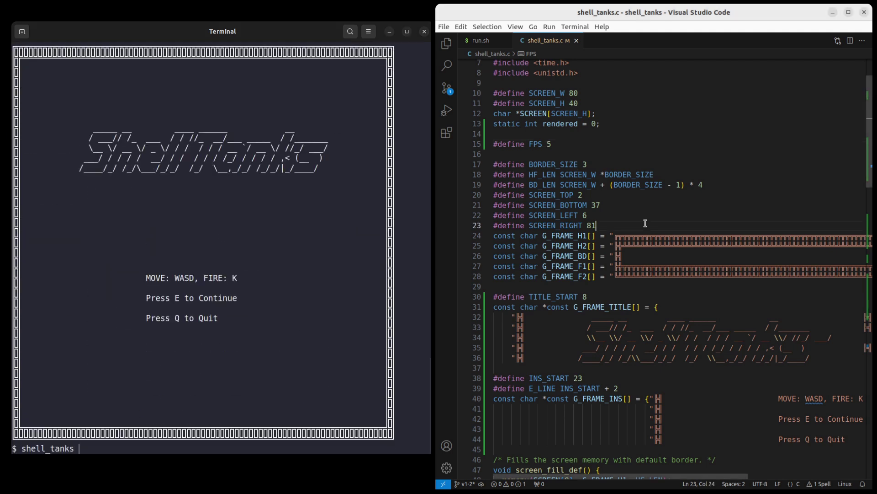
scroll(629, 256, "down", 5)
scroll(629, 255, "down", 3)
scroll(630, 255, "down", 4)
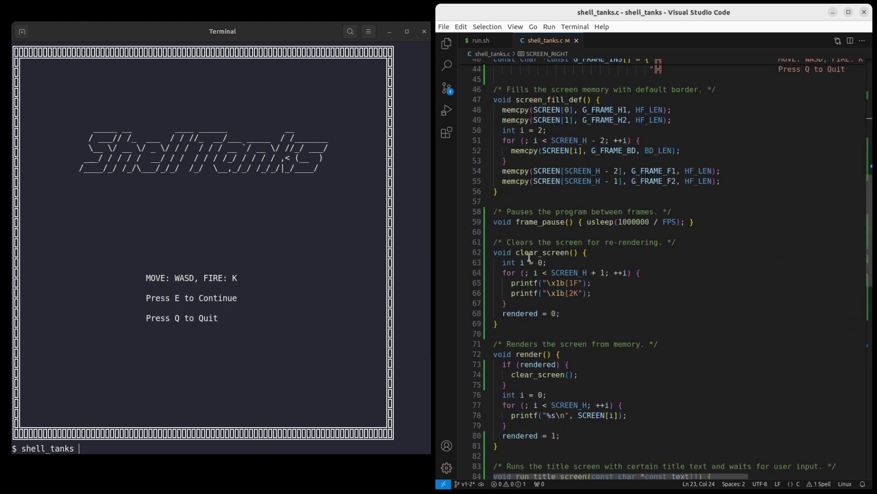
mouse_move(510, 252)
left_mouse_down()
mouse_move(588, 293)
mouse_move(560, 314)
left_mouse_up()
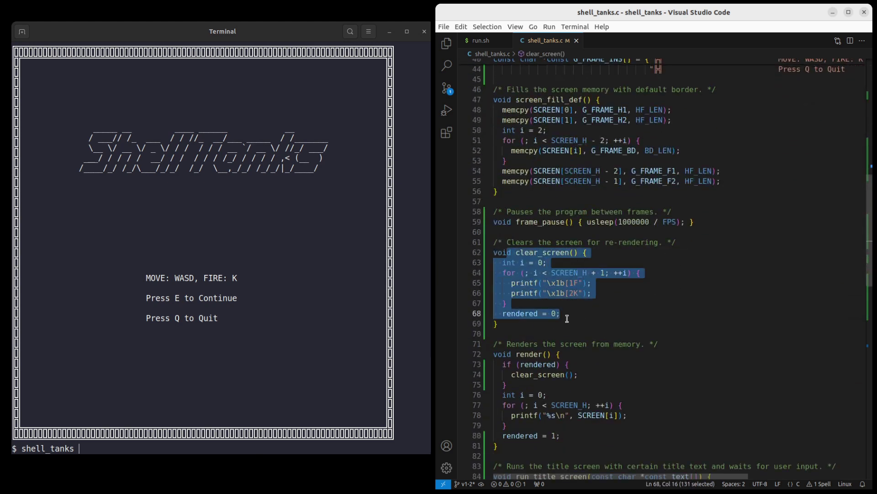
left_click(498, 323)
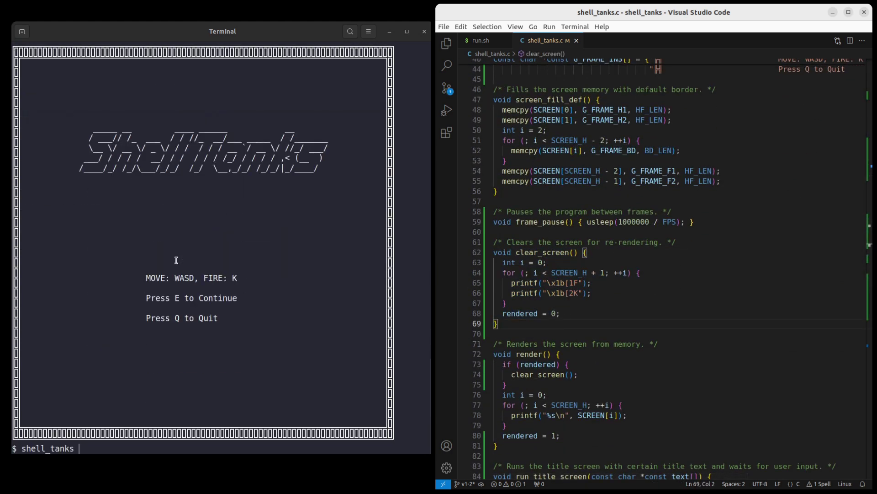
left_click(574, 300)
scroll(571, 302, "down", 1)
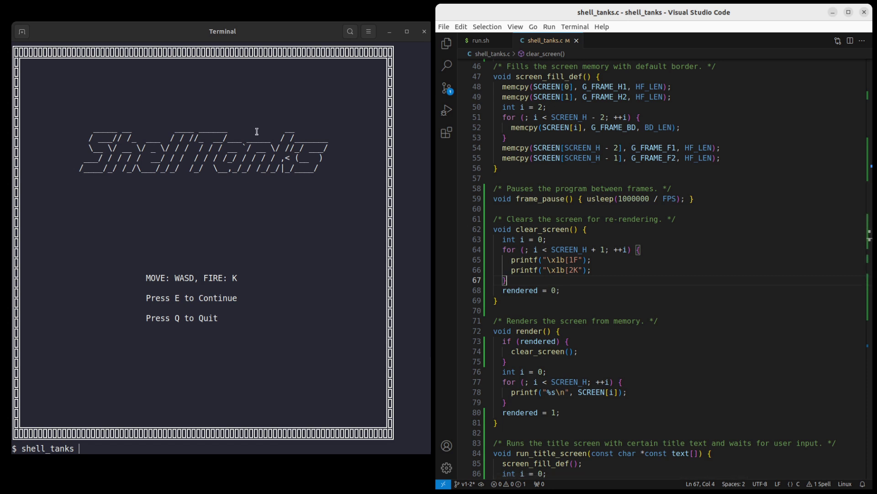
scroll(590, 168, "up", 1)
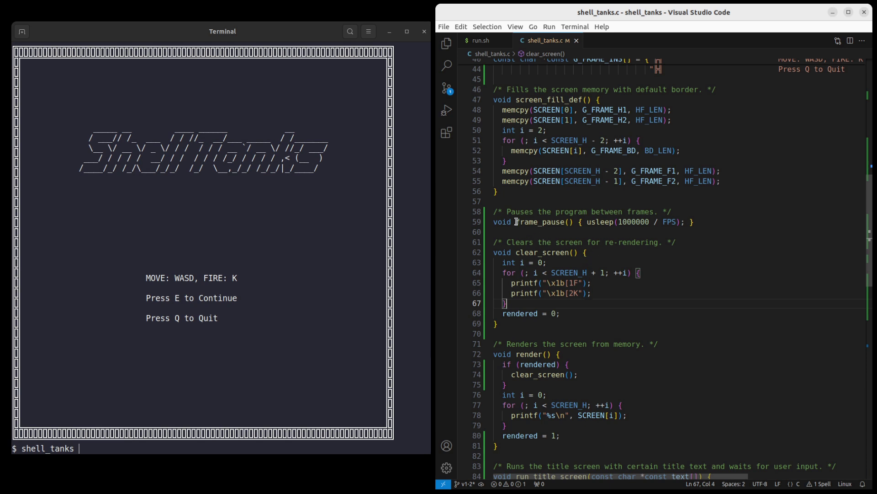
left_click(707, 220)
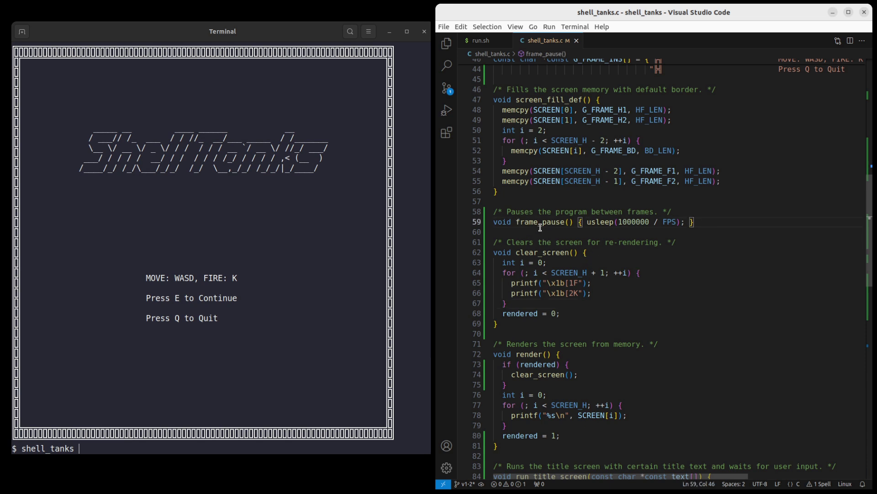
scroll(659, 250, "down", 1)
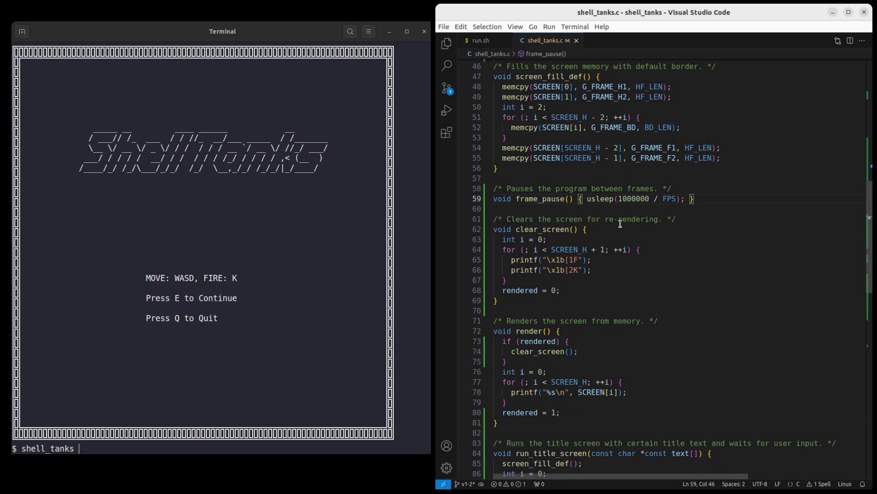
key("Down")
key("Down")
key("Down")
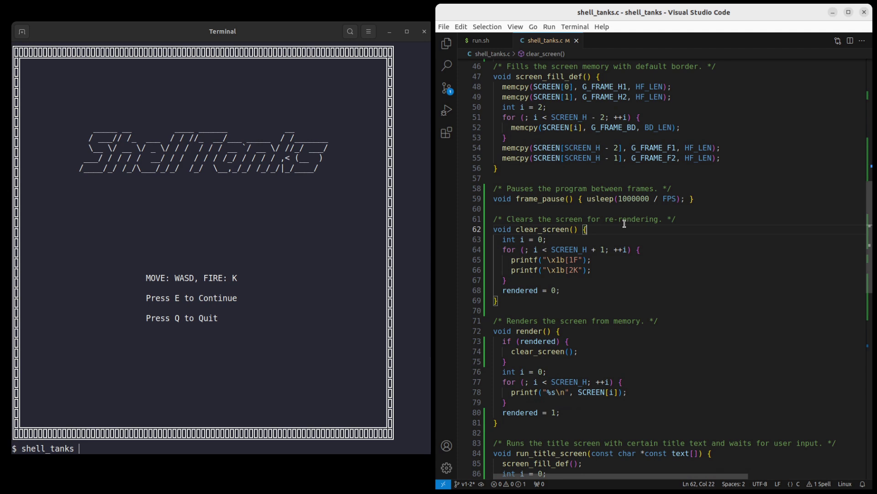
scroll(625, 223, "down", 4)
scroll(625, 223, "down", 5)
scroll(625, 223, "down", 5)
Jump from the run_title_screen call to its definition and inspect the INS_START condition.
left_click(556, 340)
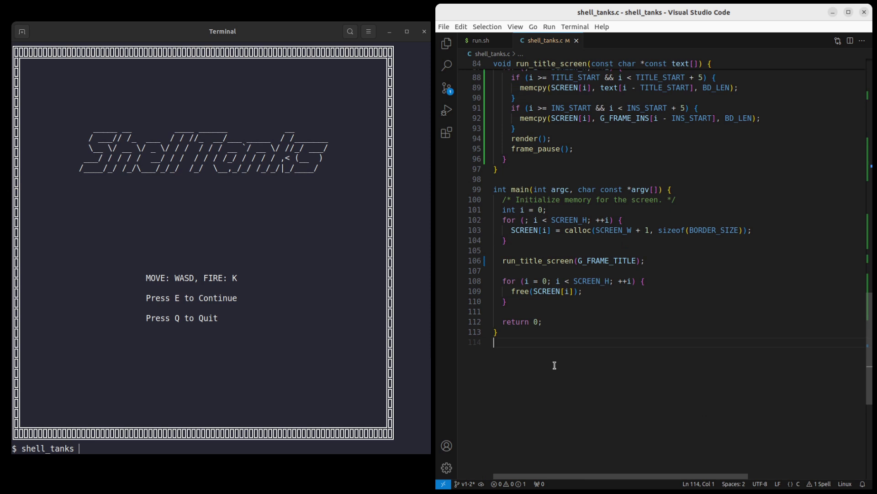
left_click(528, 260)
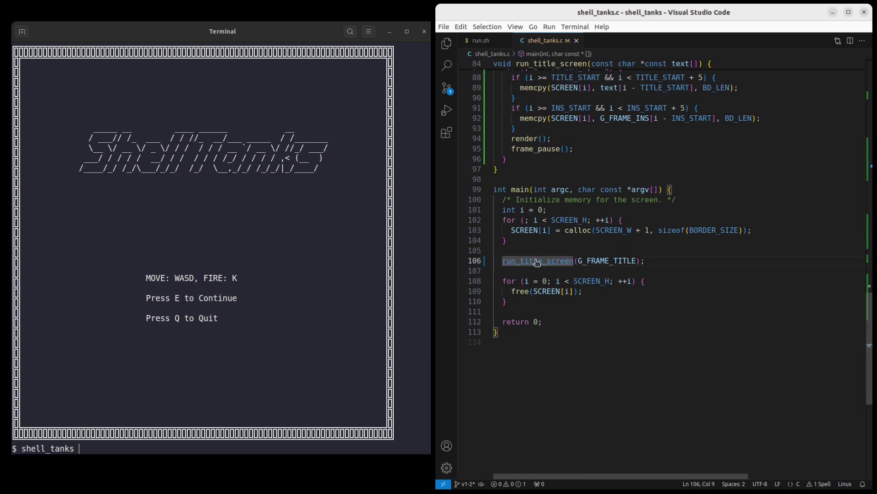
left_click(535, 261, "ctrl")
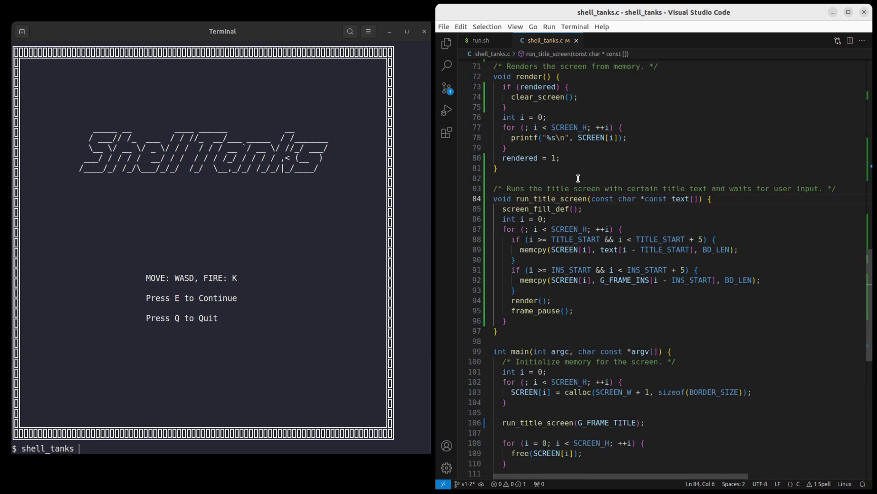
left_click_drag(494, 189, 837, 188)
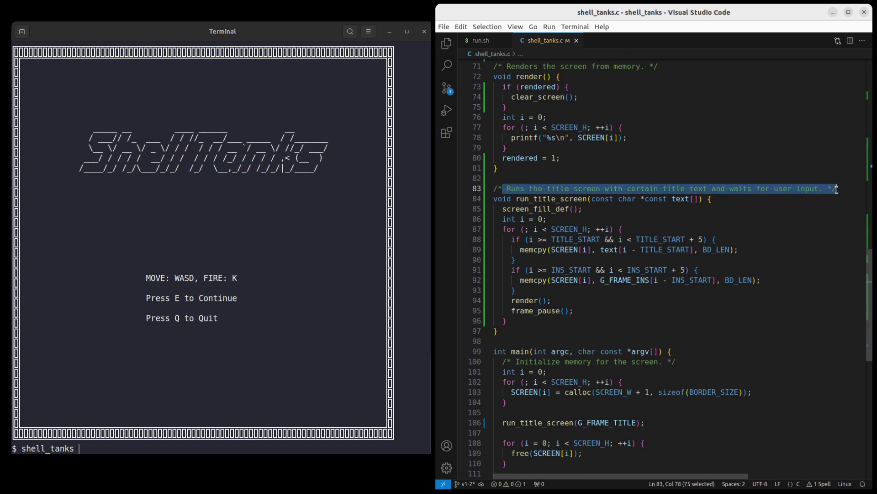
left_click(580, 270)
scroll(579, 270, "down", 2)
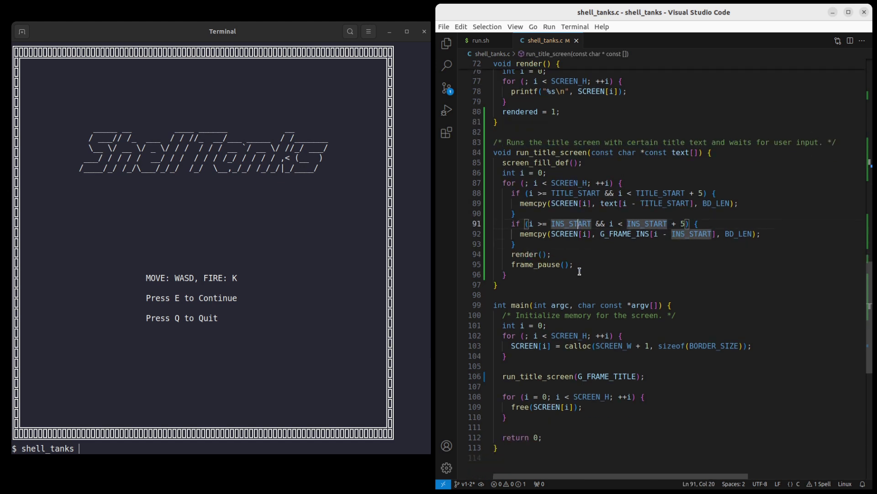
Review the screen-row loop, title and instruction copy blocks, and render/frame_pause calls.
left_click(537, 162)
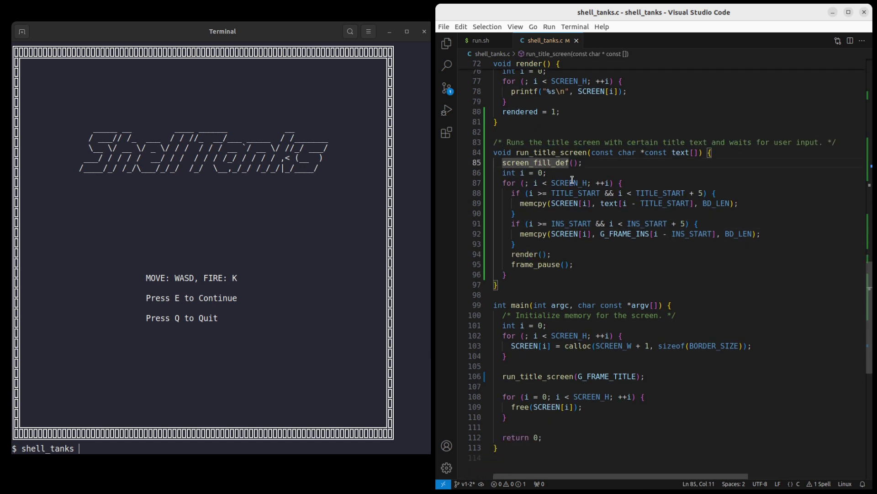
mouse_move(569, 184)
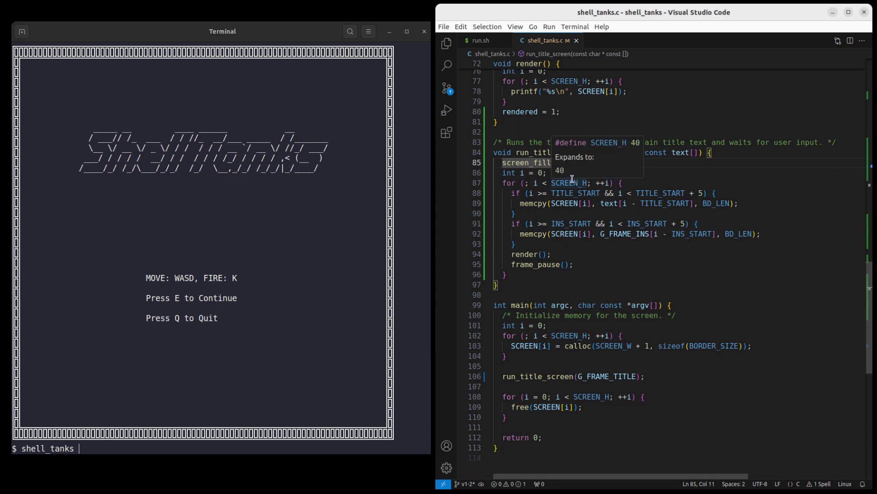
left_click(574, 183)
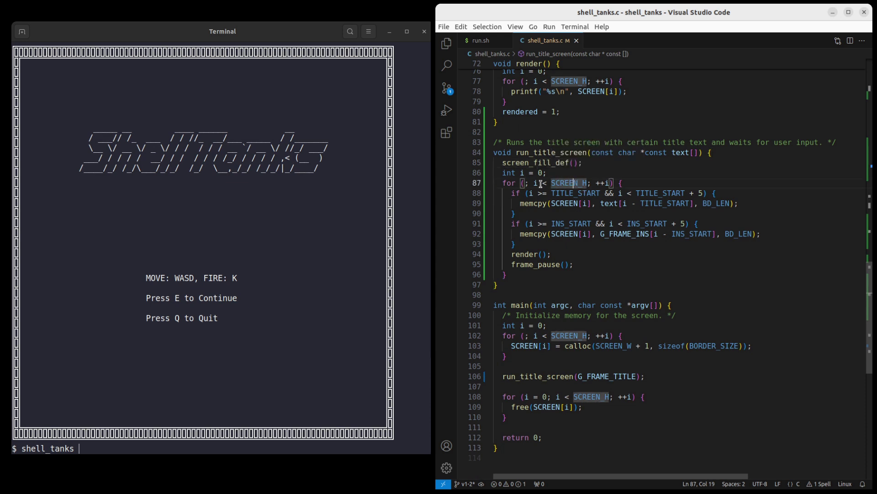
left_click(651, 180)
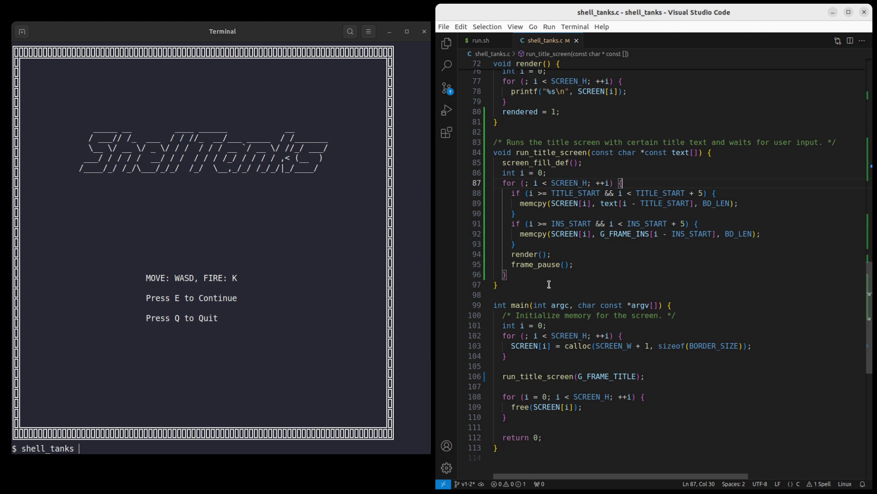
left_click_drag(508, 193, 554, 244)
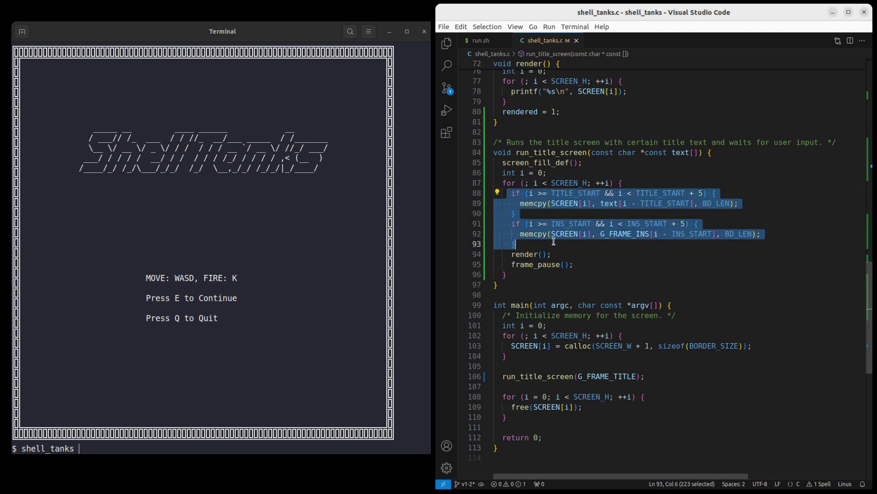
key("Escape")
scroll(518, 195, "down", 1)
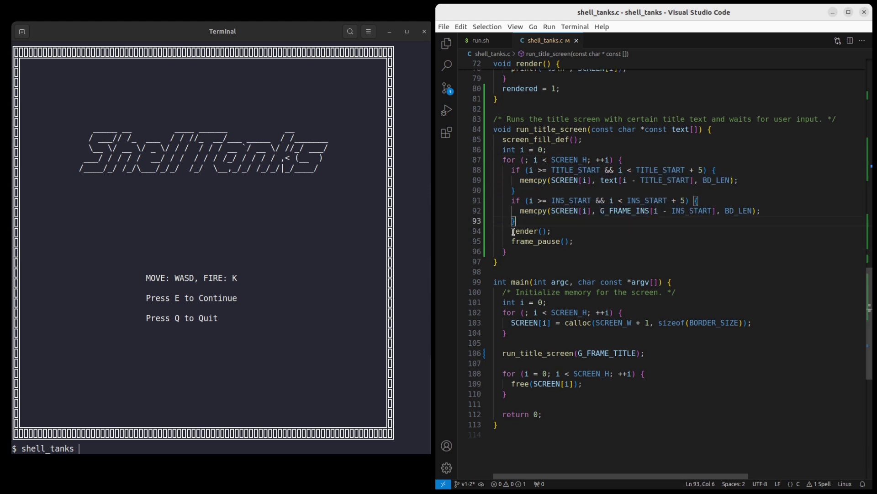
left_click_drag(507, 231, 581, 239)
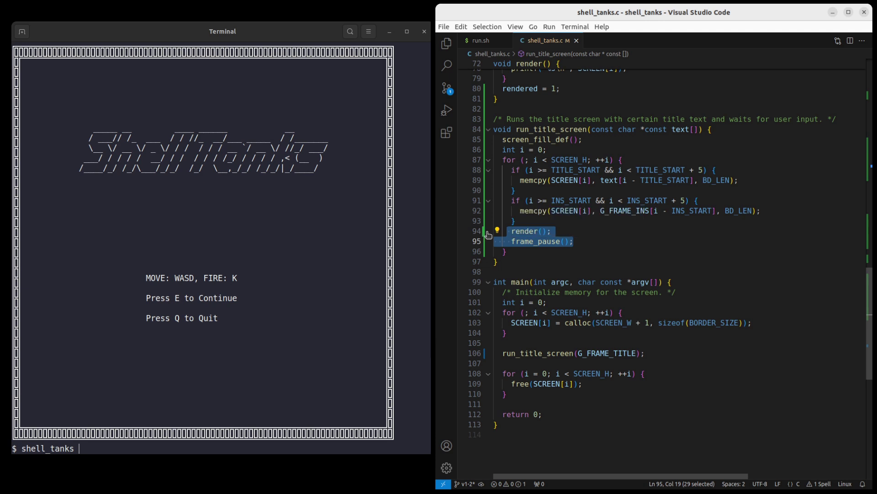
left_click(522, 231, "ctrl")
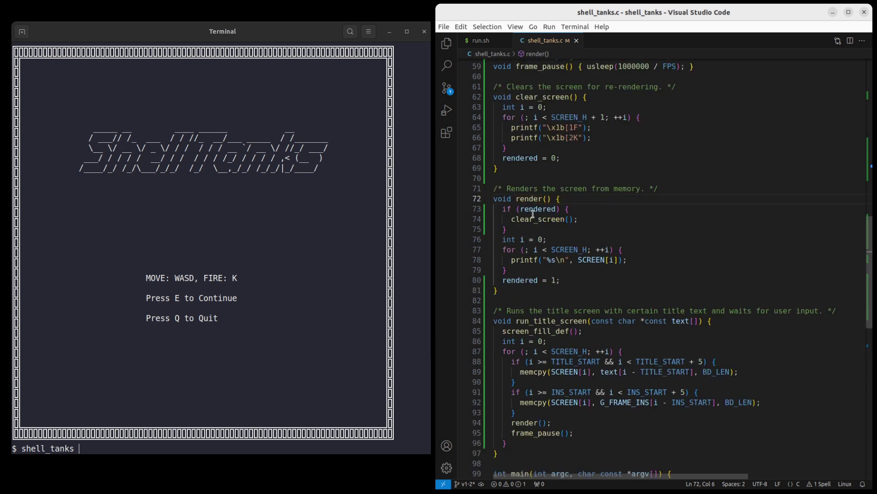
left_click_drag(509, 229, 565, 218)
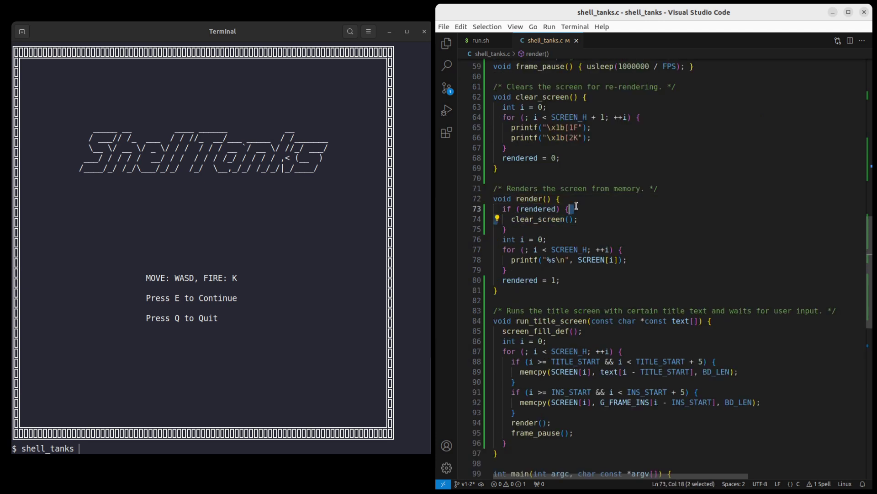
left_click_drag(576, 206, 580, 200)
left_click(583, 200)
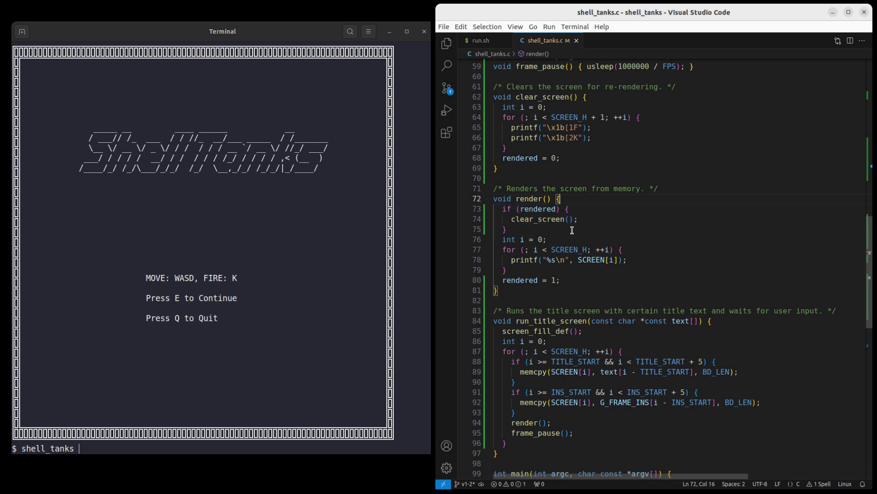
mouse_move(519, 280)
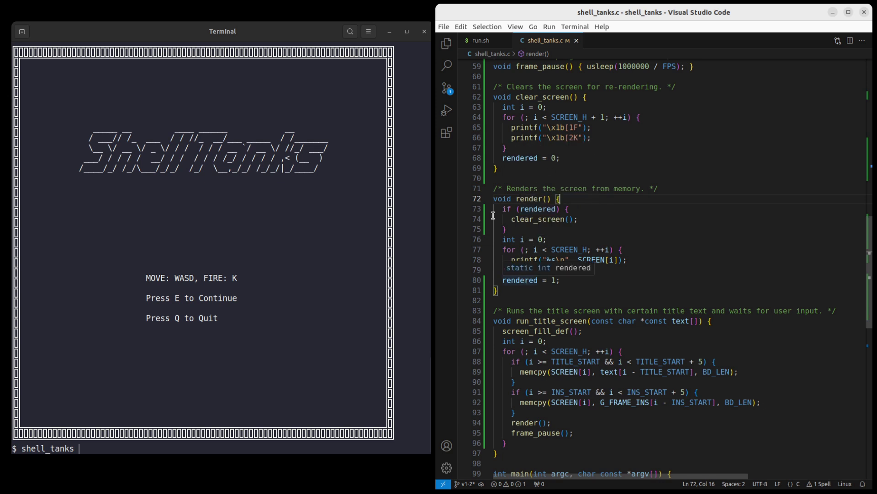
left_click_drag(508, 219, 587, 215)
scroll(587, 216, "up", 3)
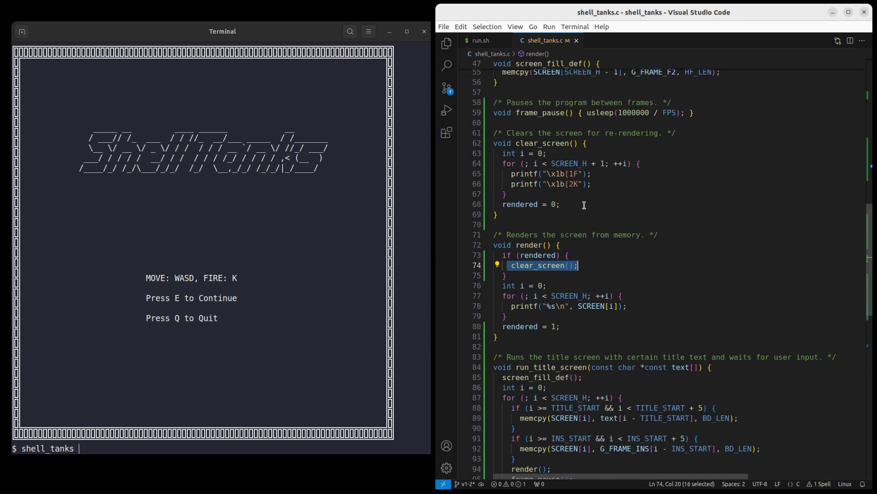
mouse_move(503, 186)
left_mouse_down()
mouse_move(596, 207)
mouse_move(512, 207)
mouse_move(510, 197)
left_mouse_up()
left_click(591, 206)
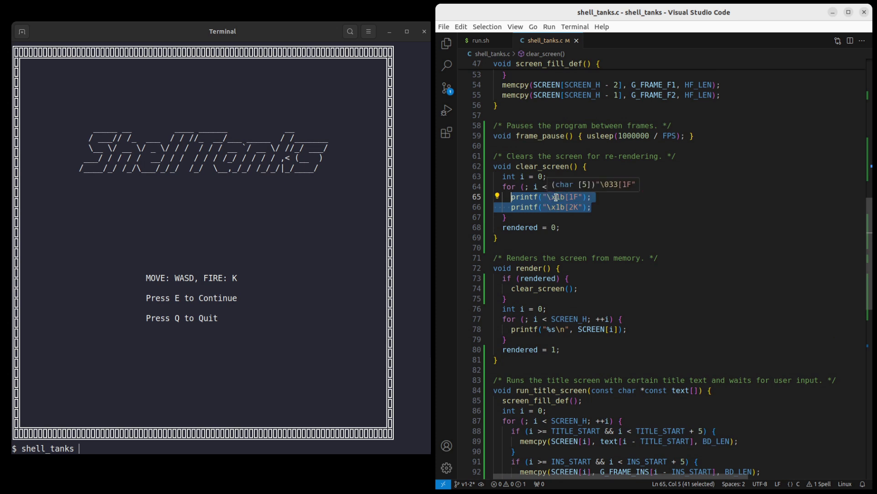
left_click(612, 209)
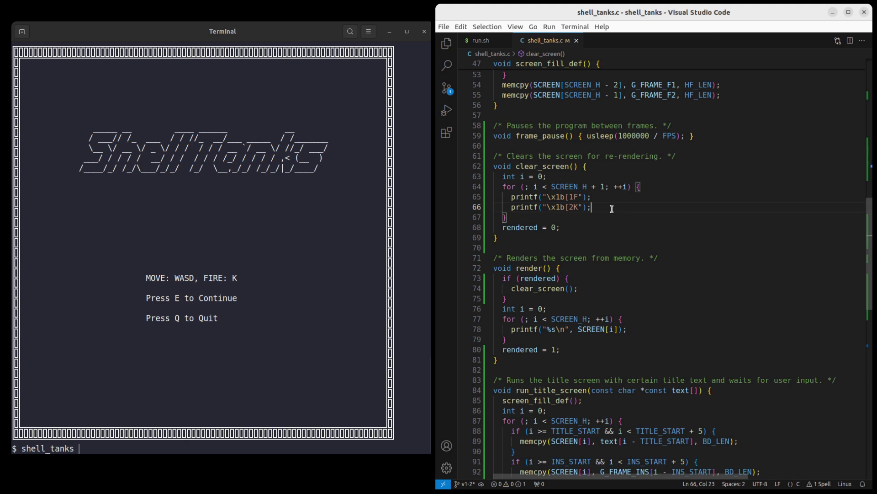
mouse_move(569, 187)
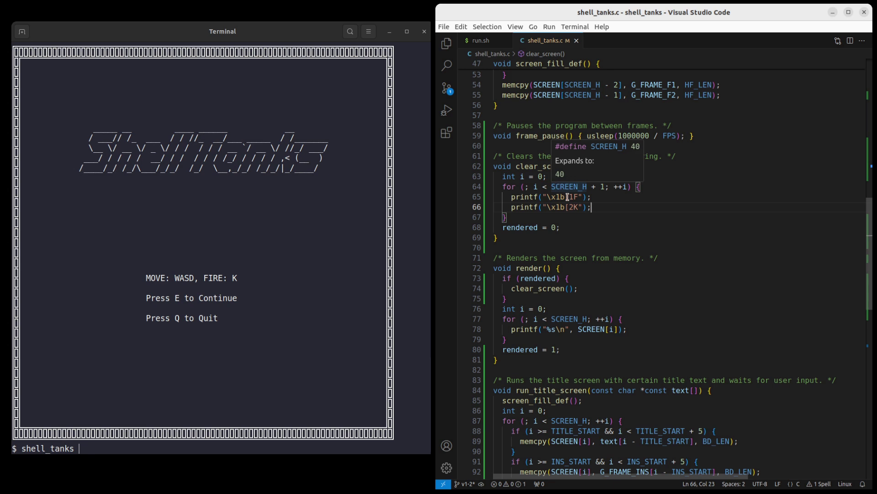
left_click_drag(508, 217, 517, 166)
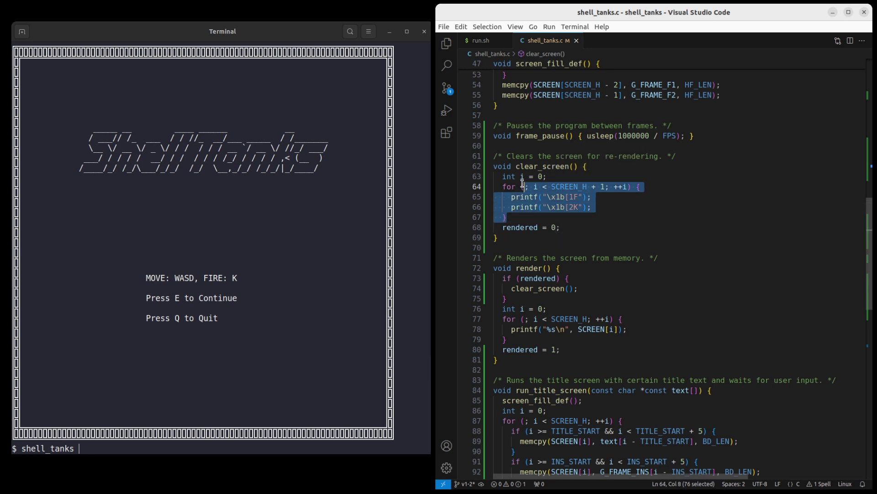
Highlight the title and instruction copy blocks, then the ASCII title in the running game.
left_click(568, 200)
scroll(567, 202, "down", 3)
scroll(566, 203, "down", 3)
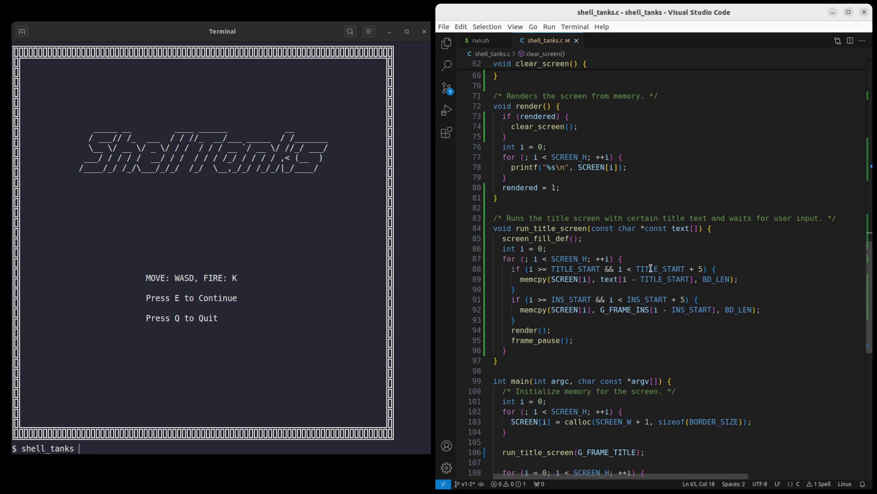
scroll(651, 269, "down", 4)
scroll(645, 270, "up", 6)
scroll(634, 270, "up", 5)
scroll(623, 271, "up", 2)
scroll(623, 272, "down", 7)
scroll(624, 271, "down", 3)
left_click_drag(507, 246, 618, 295)
left_click(618, 295)
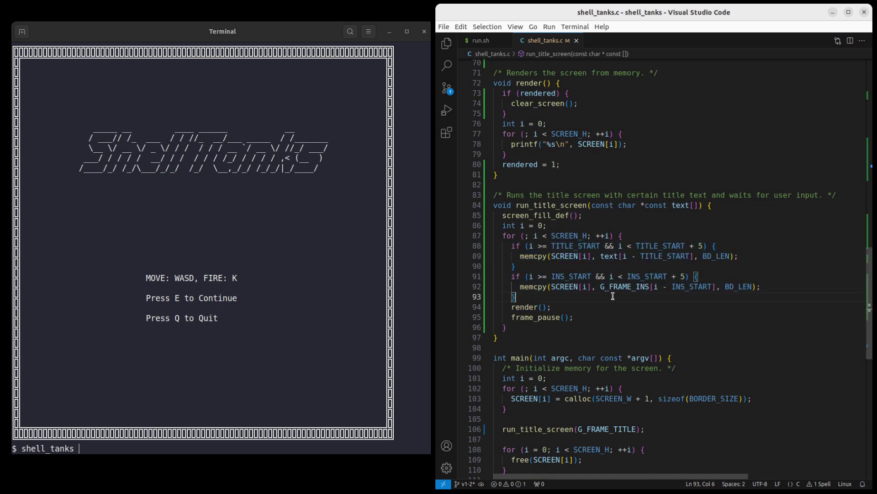
scroll(617, 288, "down", 2)
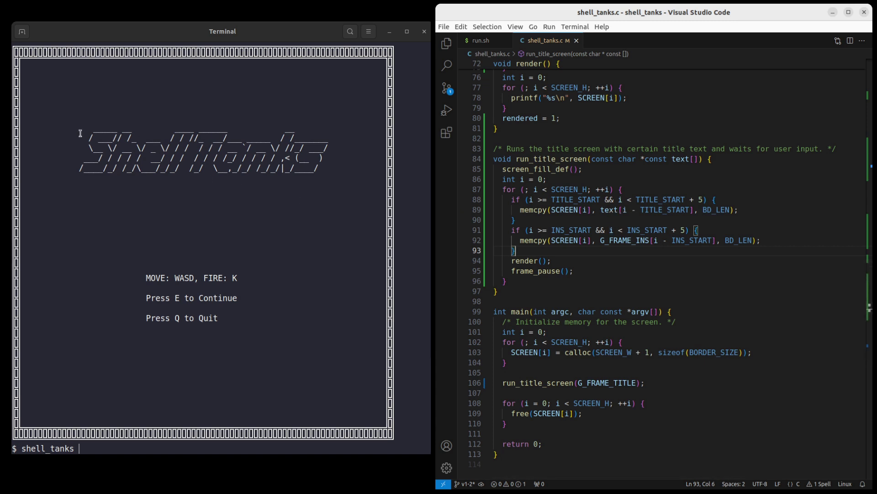
left_click_drag(79, 134, 209, 238)
left_click(209, 237)
left_click(558, 260)
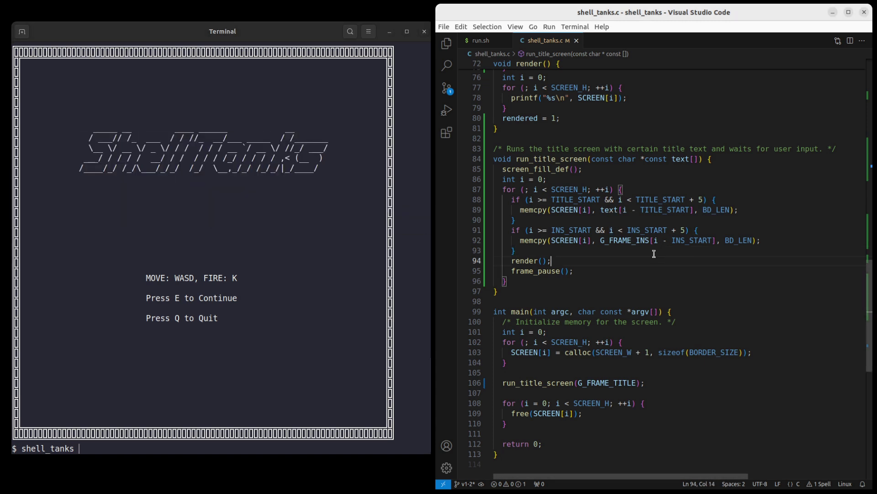
Highlight the loop's i = 0 initialisation, SCREEN_H condition and every use of i.
left_click_drag(521, 179, 546, 179)
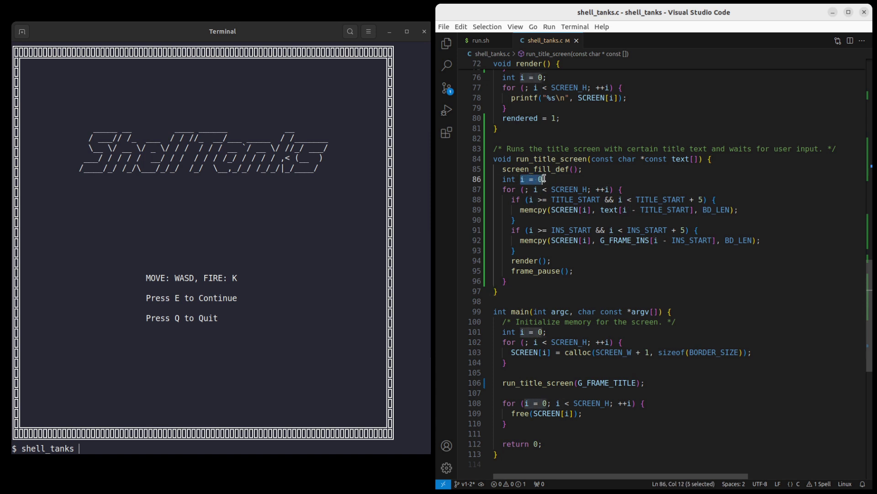
left_click(575, 189)
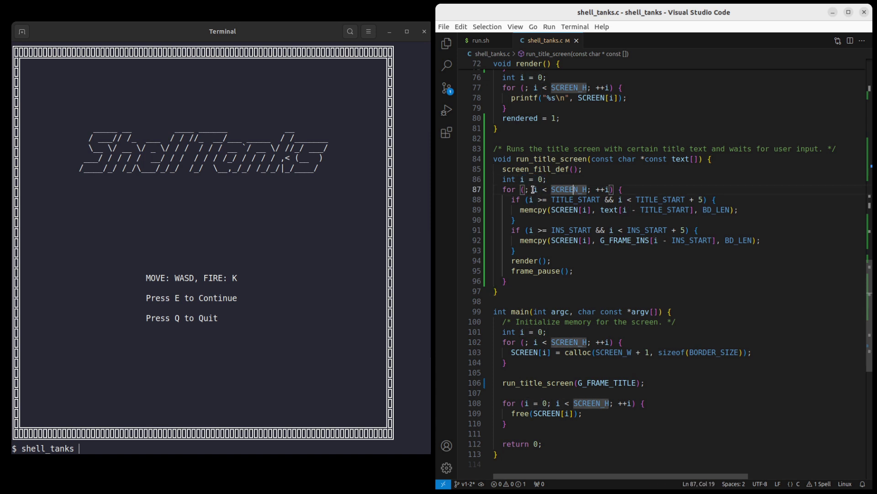
double_click(532, 200)
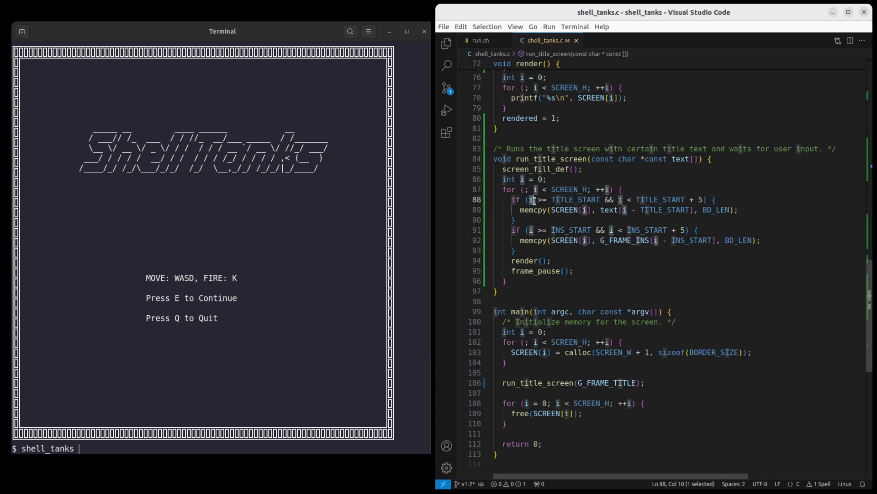
left_click(535, 199)
mouse_move(575, 200)
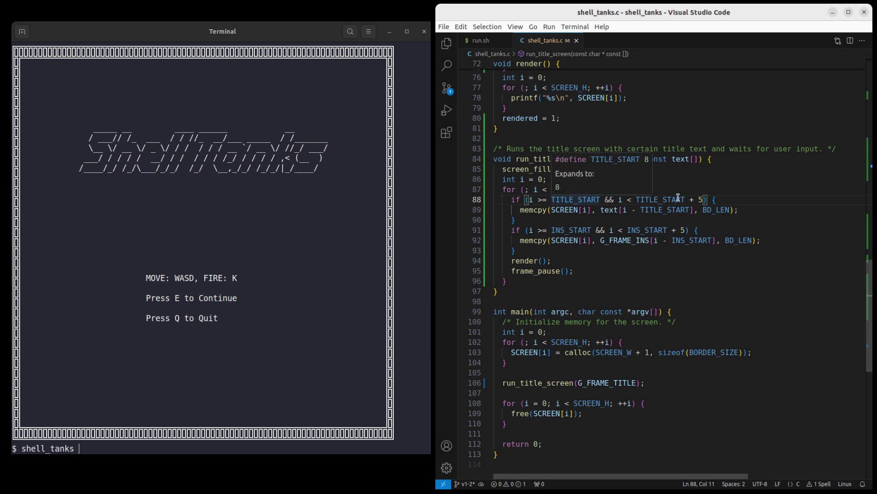
Highlight the game's title rows and the memcpy copying them into SCREEN at TITLE_START.
left_click_drag(84, 129, 323, 169)
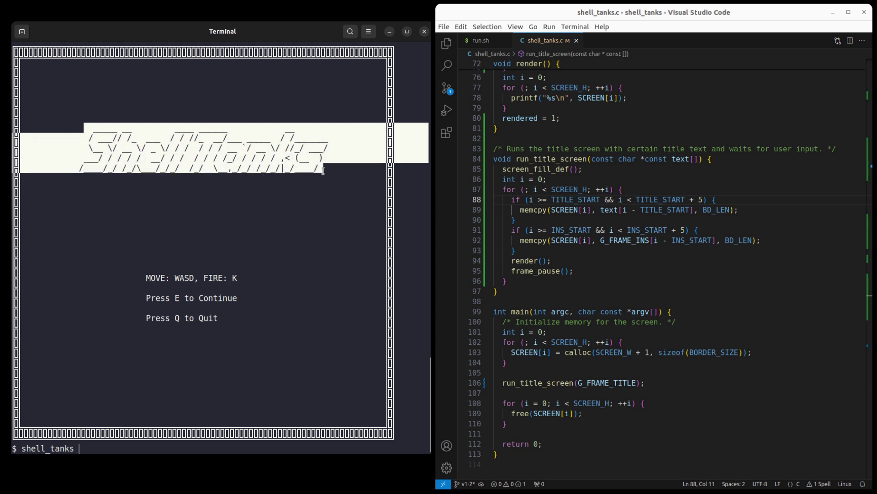
left_click(573, 209)
left_click_drag(518, 210, 739, 209)
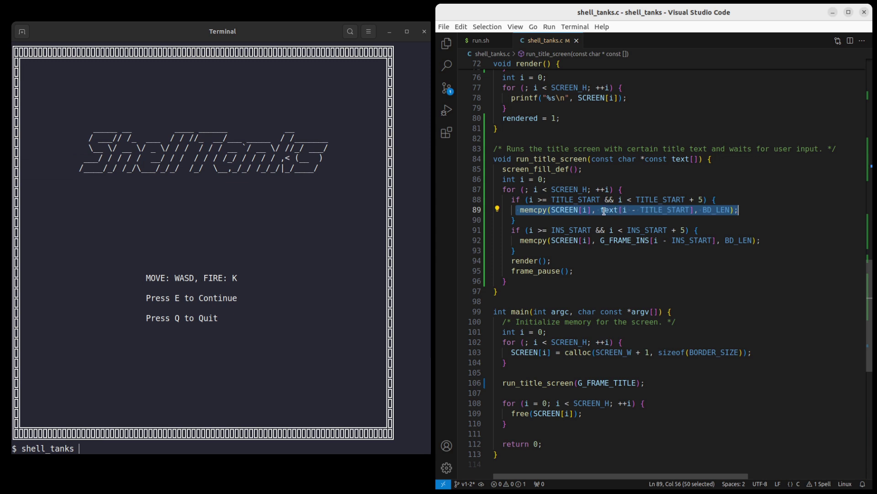
left_click(649, 209)
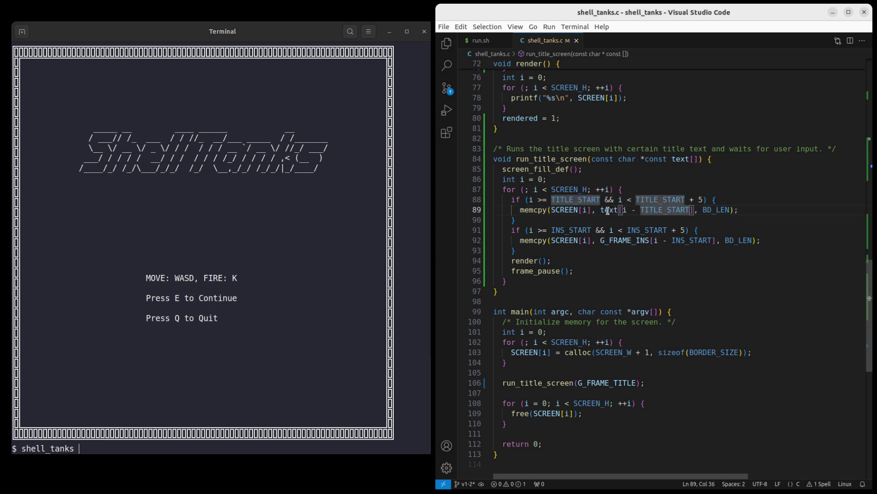
key("Down")
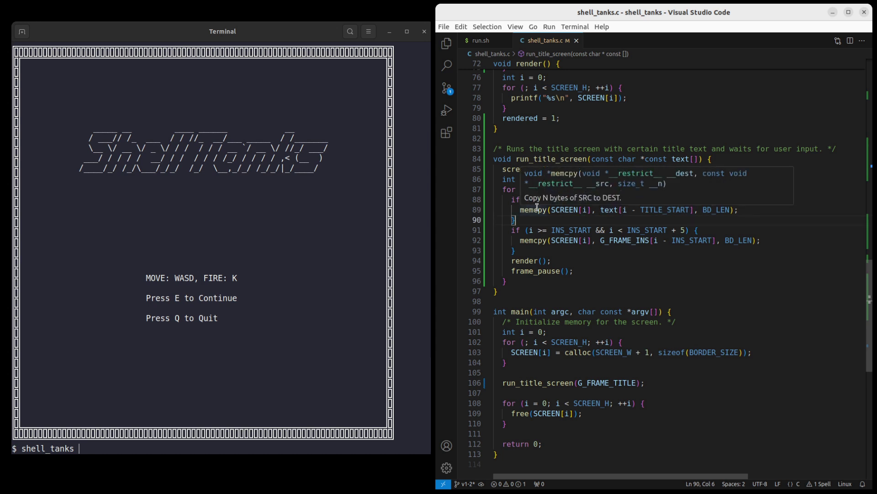
left_click(561, 208)
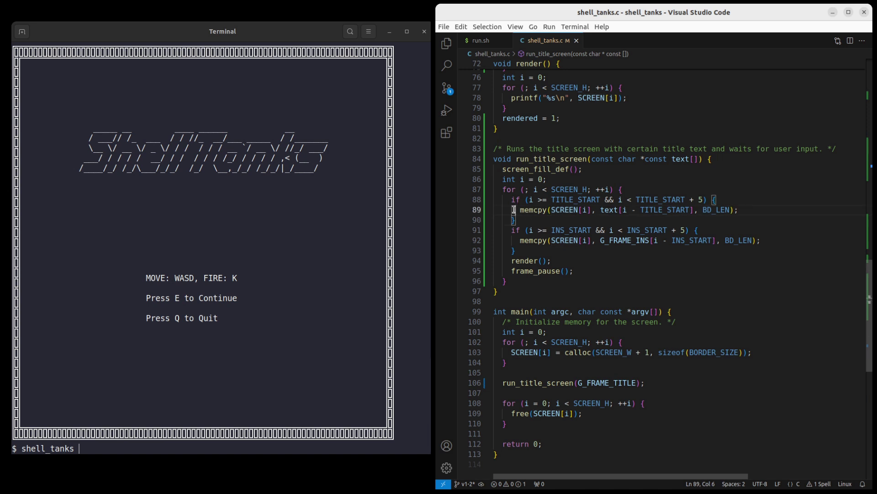
left_click_drag(516, 209, 741, 210)
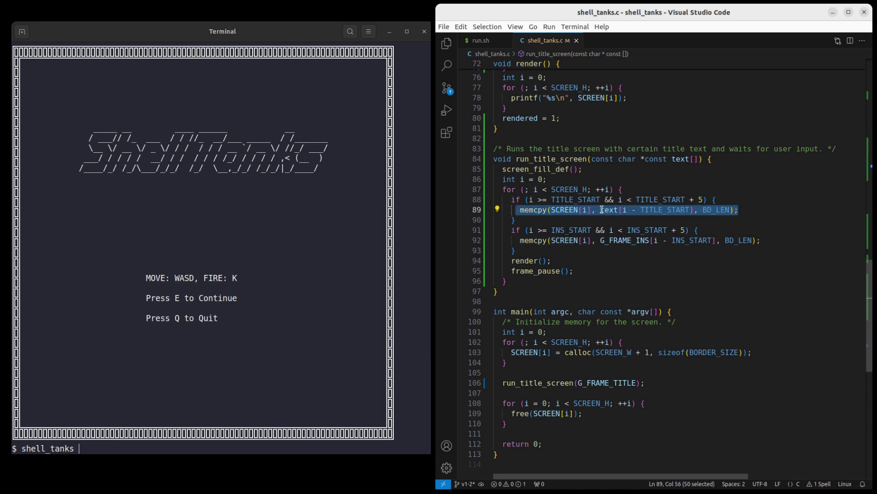
left_click(548, 219)
scroll(548, 220, "down", 1)
mouse_move(572, 230)
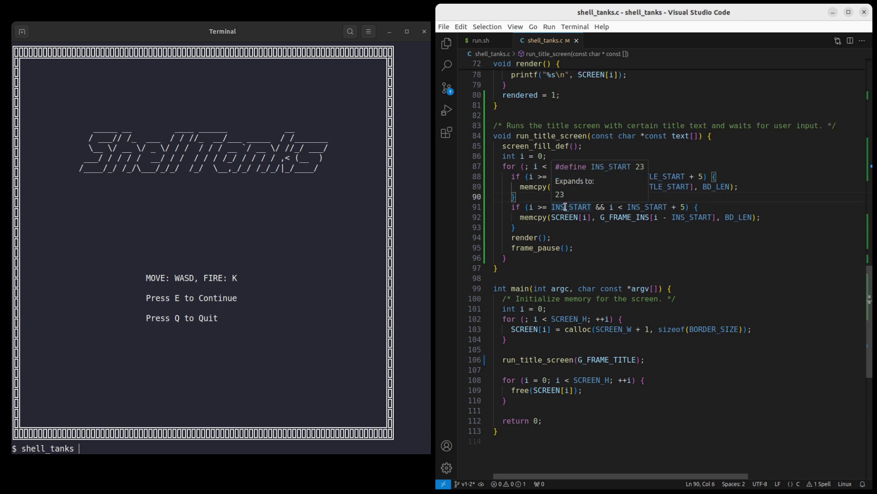
left_click_drag(131, 268, 233, 318)
left_click(578, 207)
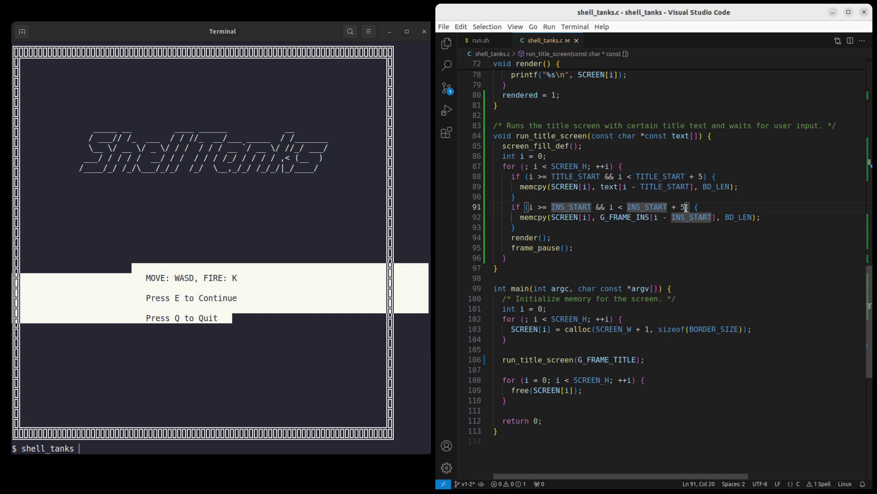
left_click(620, 217, "ctrl")
left_click_drag(574, 199, 705, 239)
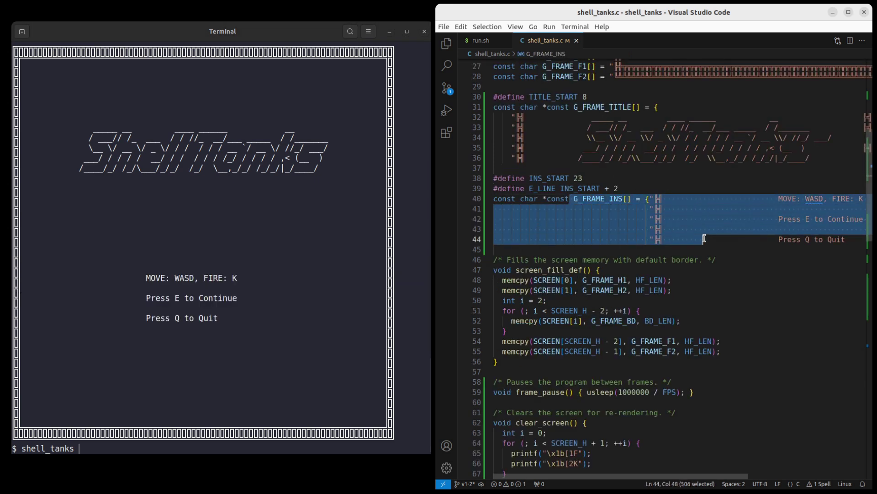
scroll(645, 248, "down", 2)
scroll(645, 248, "down", 7)
scroll(641, 257, "down", 3)
scroll(636, 273, "down", 4)
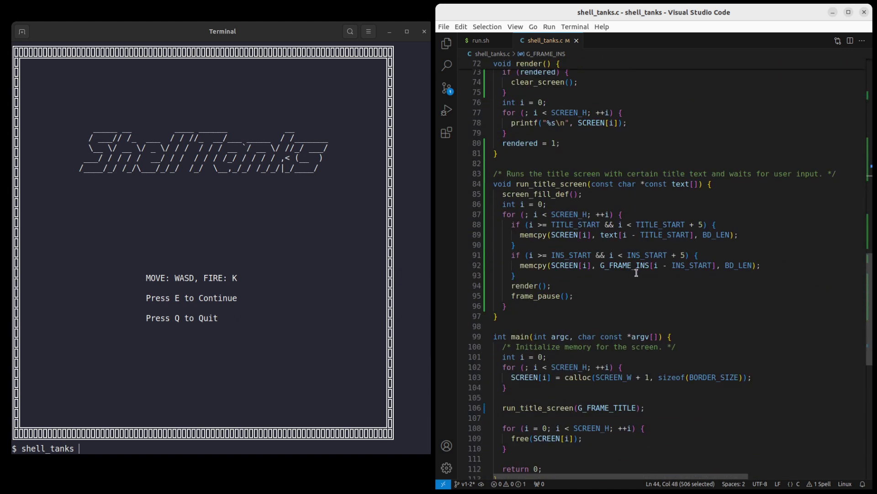
left_click_drag(503, 286, 582, 296)
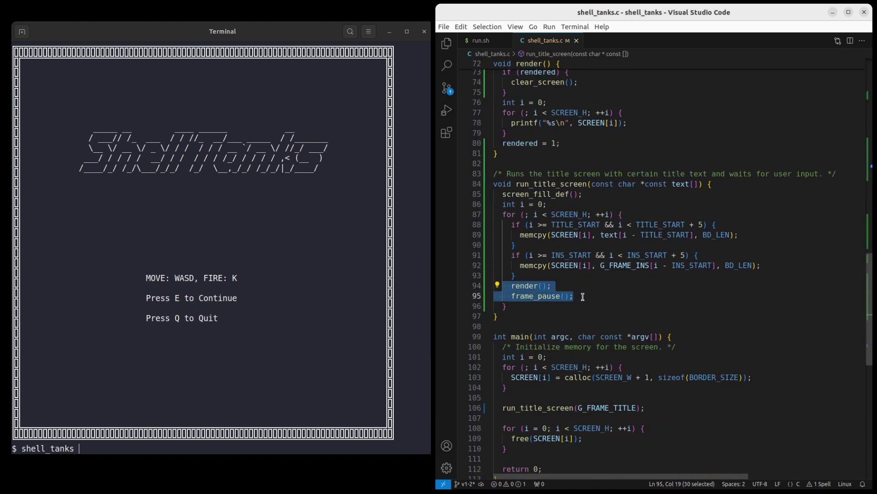
left_click(592, 294)
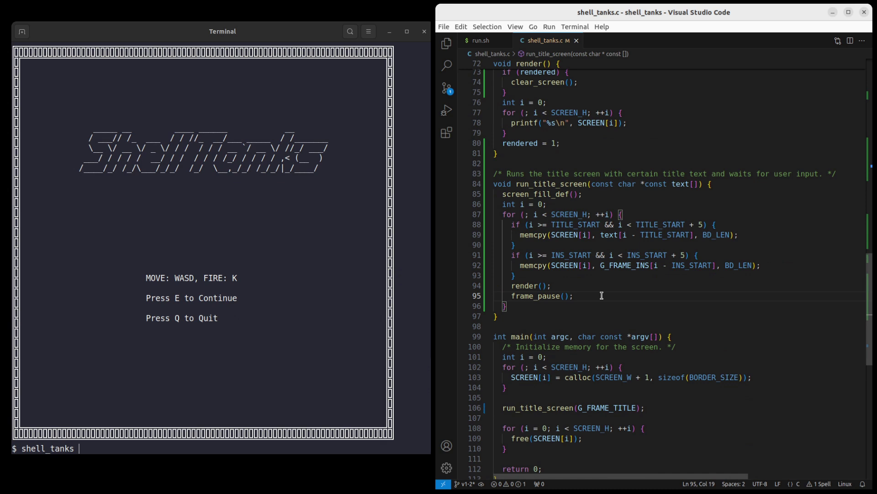
left_click(608, 294)
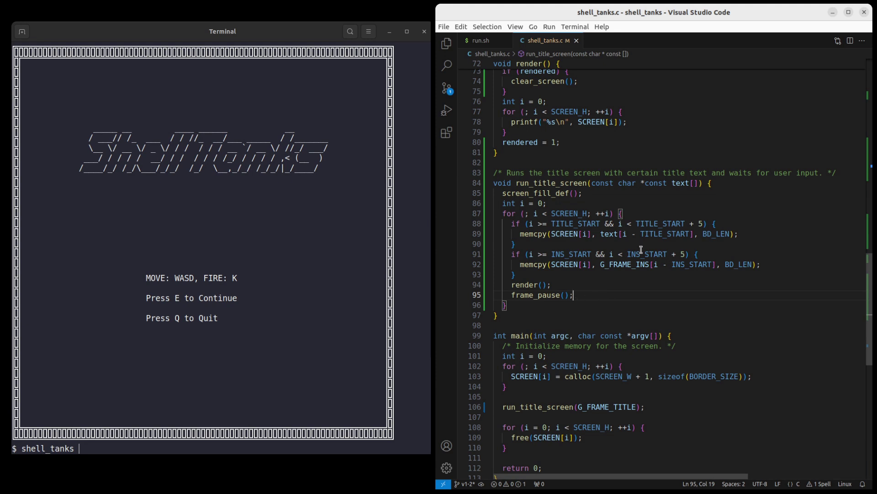
left_click(341, 30)
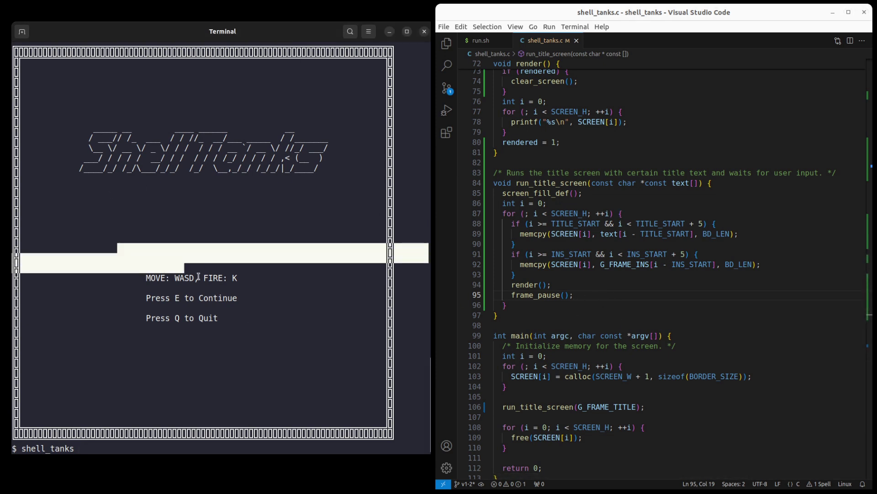
left_click_drag(130, 249, 257, 317)
left_click(614, 291)
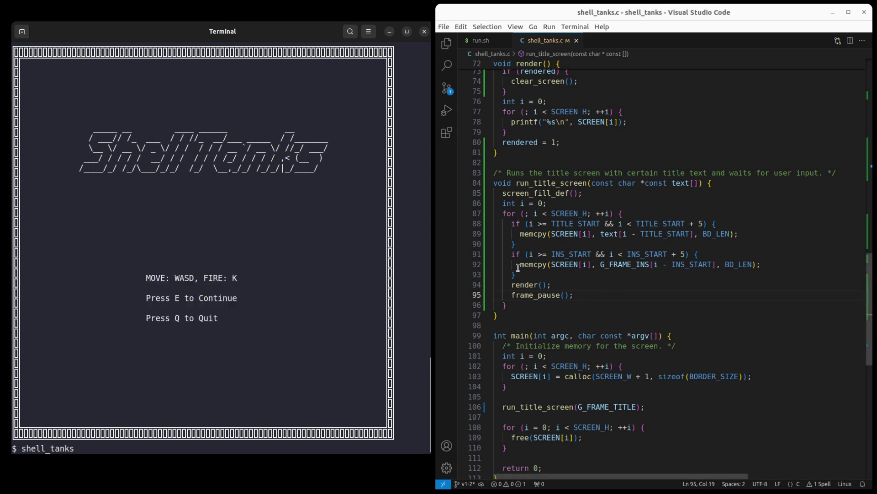
left_click_drag(519, 265, 600, 265)
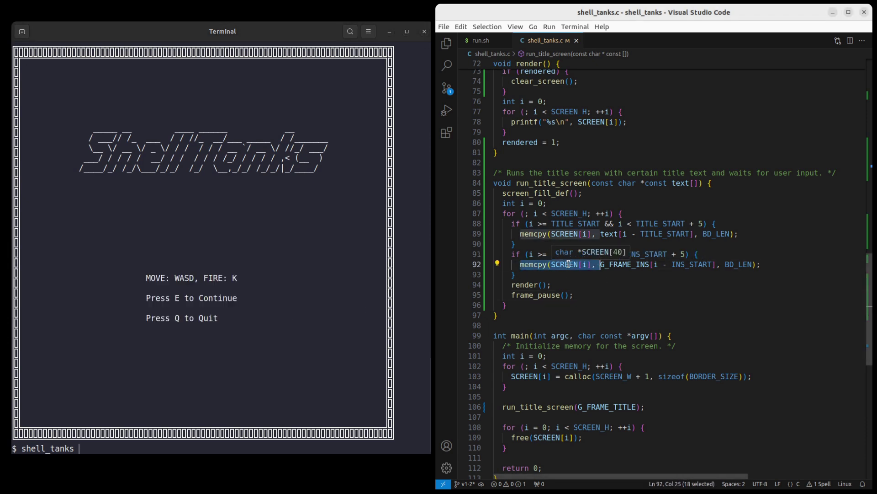
left_click(555, 284)
left_click(574, 296)
left_click(549, 311)
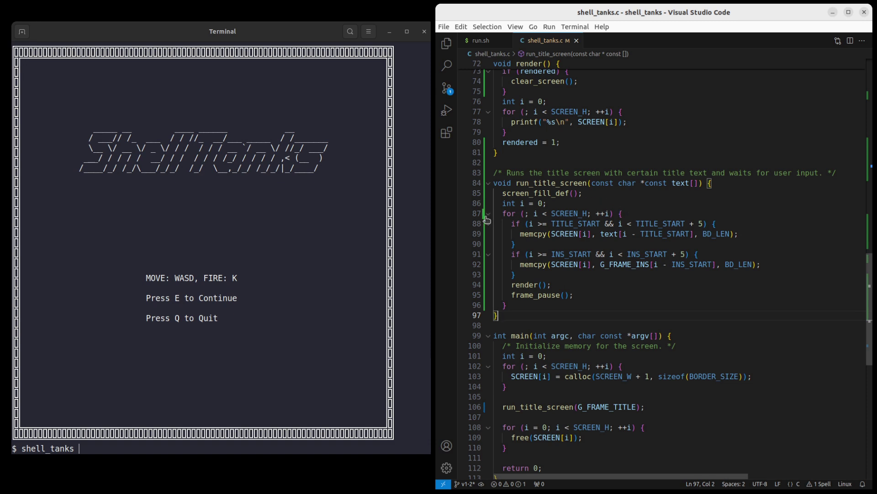
left_click_drag(499, 214, 530, 306)
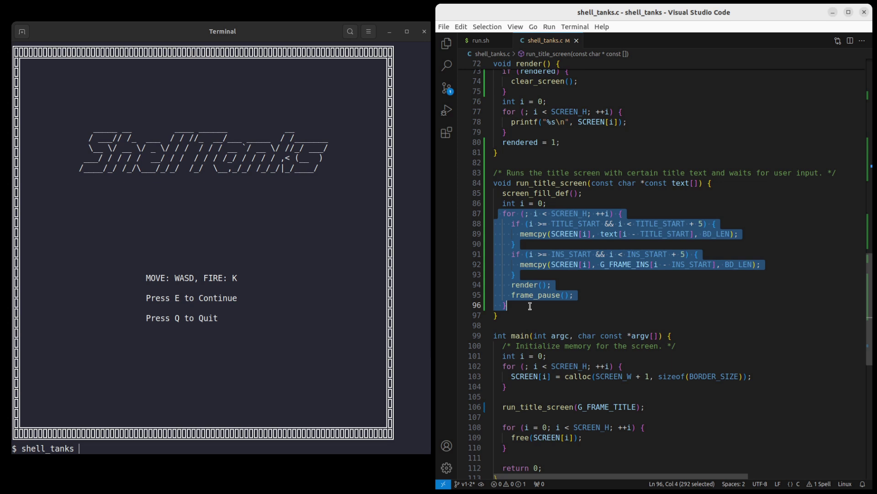
In the built-in terminal, run git reset --hard and check out v1-3.
left_click(529, 306)
key("ctrl+grave")
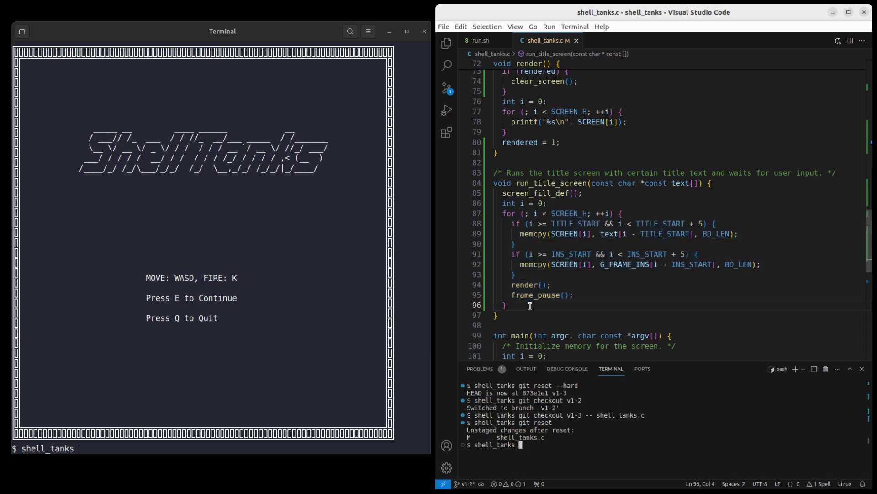
key("ctrl+l")
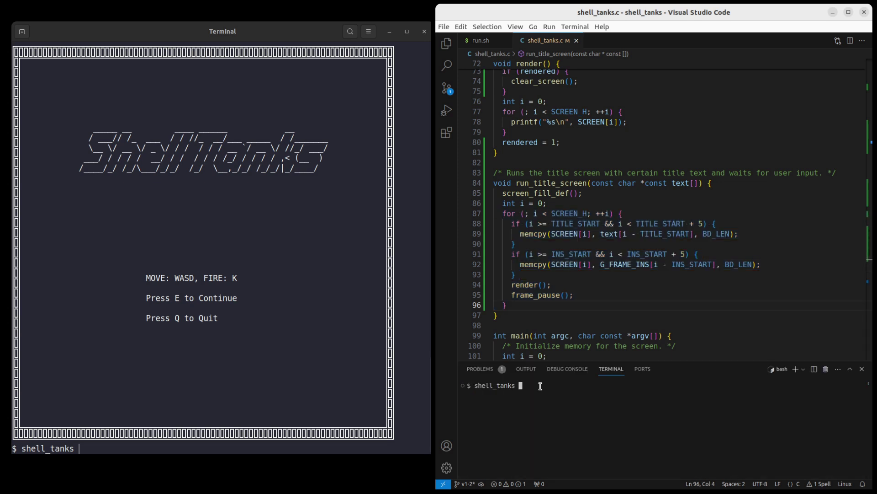
left_click(645, 413)
type("git reset --hard")
key("Return")
type("git checkout v1-3")
key("Return")
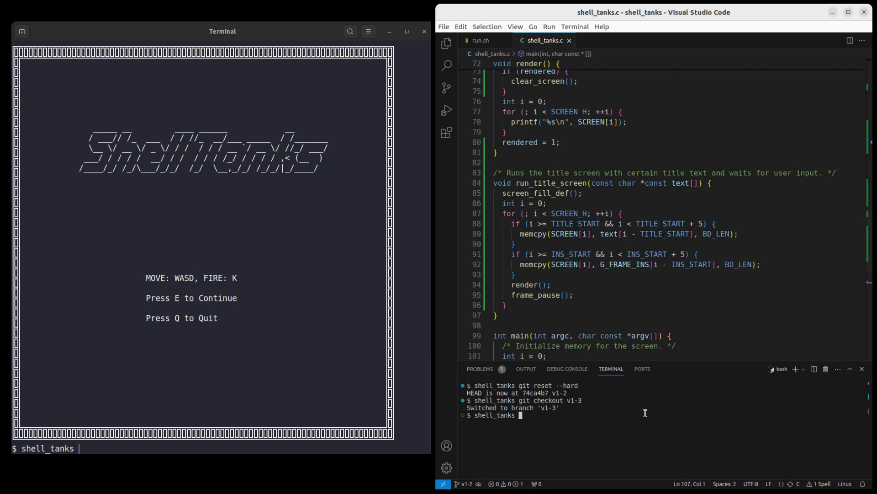
Mark the Press E to Continue line on the title screen.
left_click_drag(141, 298, 246, 297)
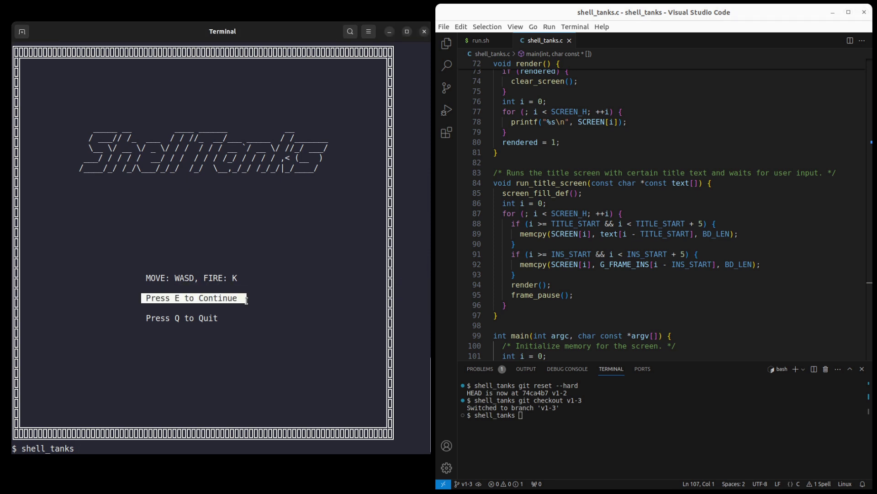
left_click(177, 297)
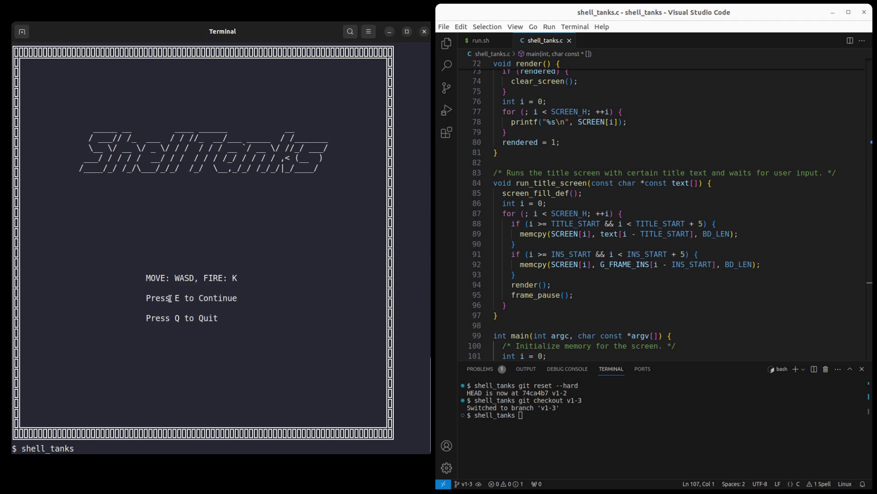
left_click_drag(135, 297, 237, 298)
left_click(247, 297)
type("git checkout v1-3 -- shell_tanks.c")
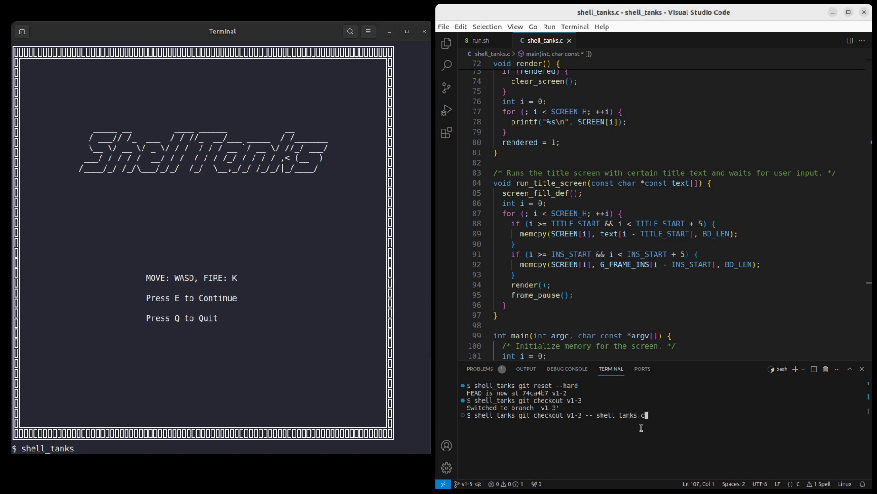
Check out shell_tanks.c from v1-4, unstage it with git reset, and close the panel.
key("Left")
key("Left")
key("Left")
key("Return")
type("git ")
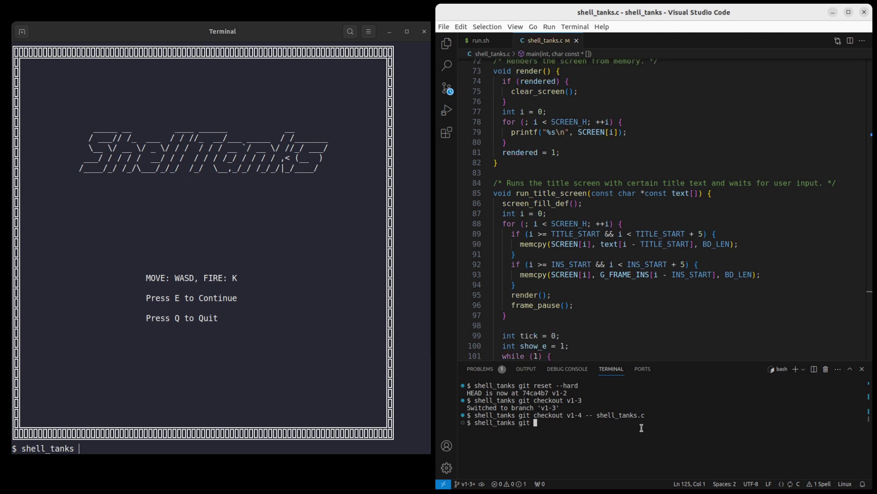
type("reset")
key("Return")
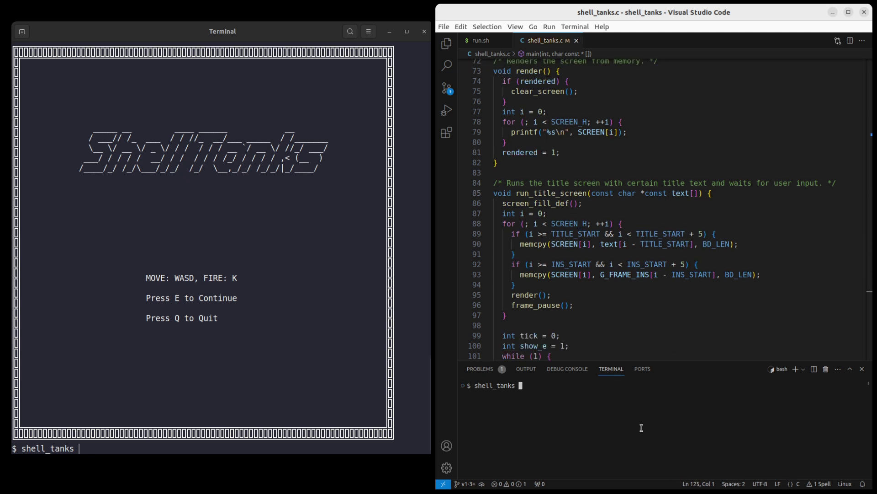
left_click(861, 369)
scroll(640, 287, "down", 5)
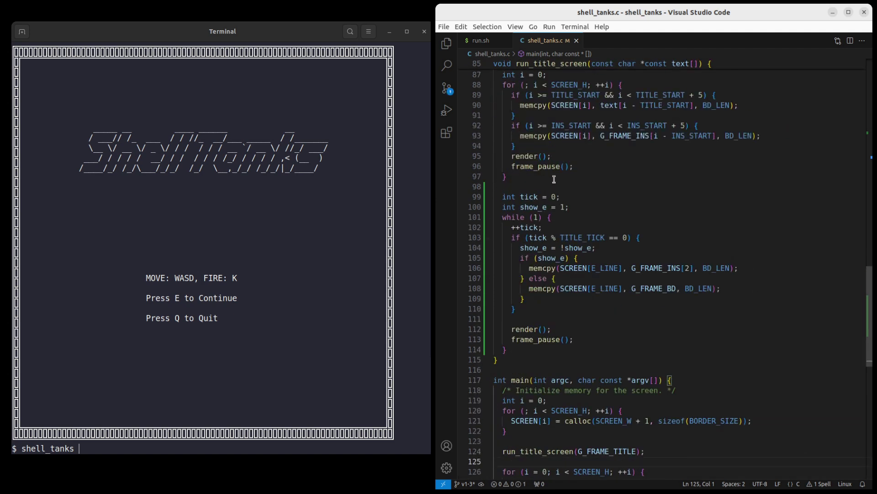
scroll(554, 179, "up", 5)
scroll(554, 180, "up", 6)
scroll(521, 192, "down", 5)
scroll(496, 205, "down", 7)
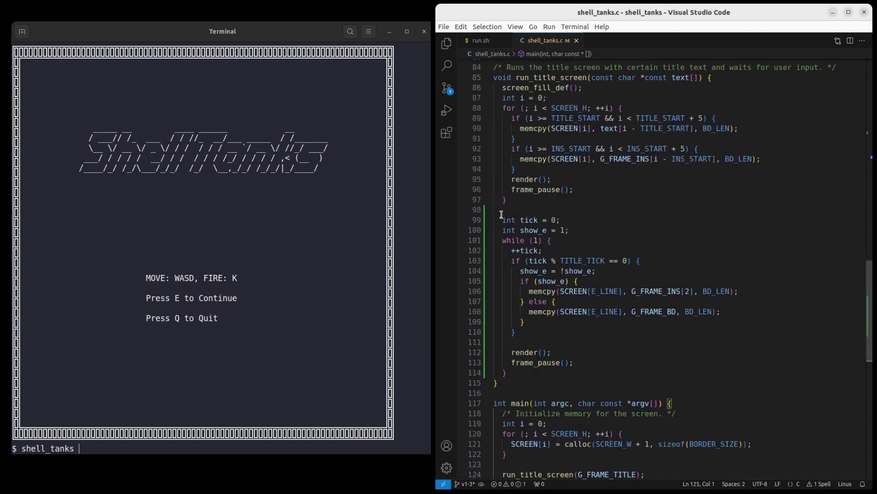
left_click_drag(574, 386, 516, 201)
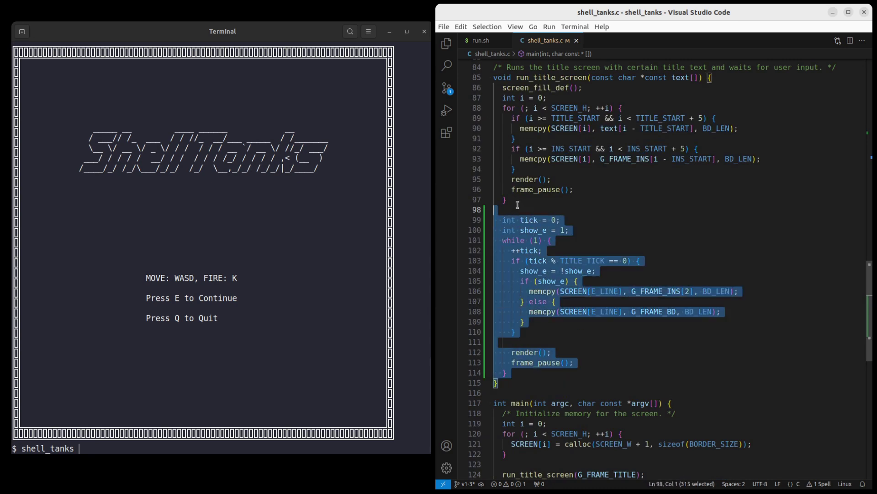
scroll(577, 244, "up", 5)
scroll(577, 244, "up", 20)
scroll(577, 244, "down", 20)
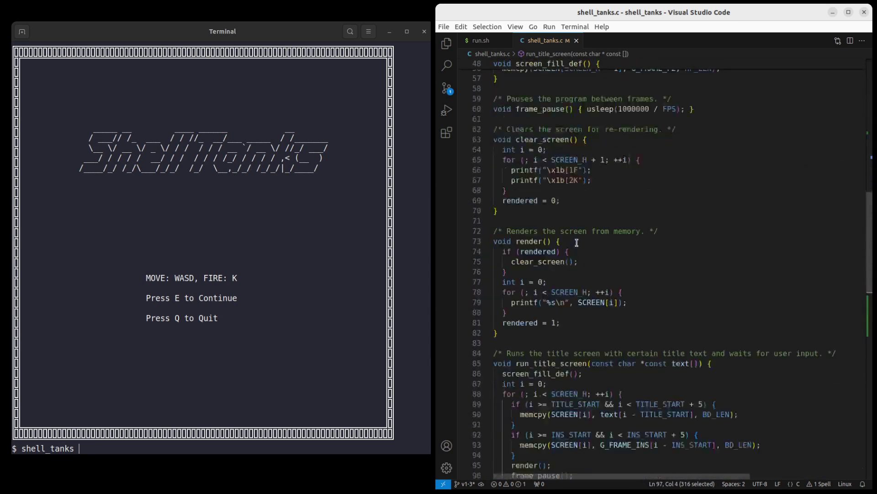
scroll(577, 243, "down", 10)
left_click(607, 271)
Run ./run.sh in Terminal and watch the Press E line blink.
left_click(275, 248)
type("q")
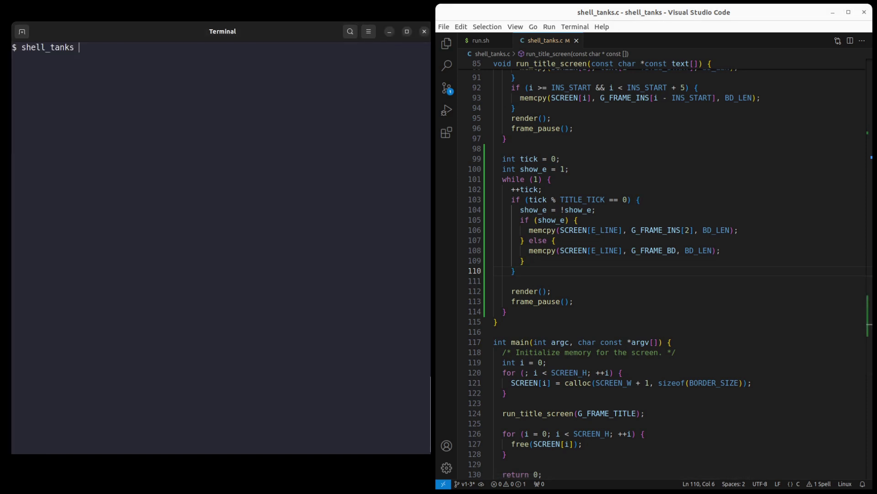
type("n.sh")
key("Return")
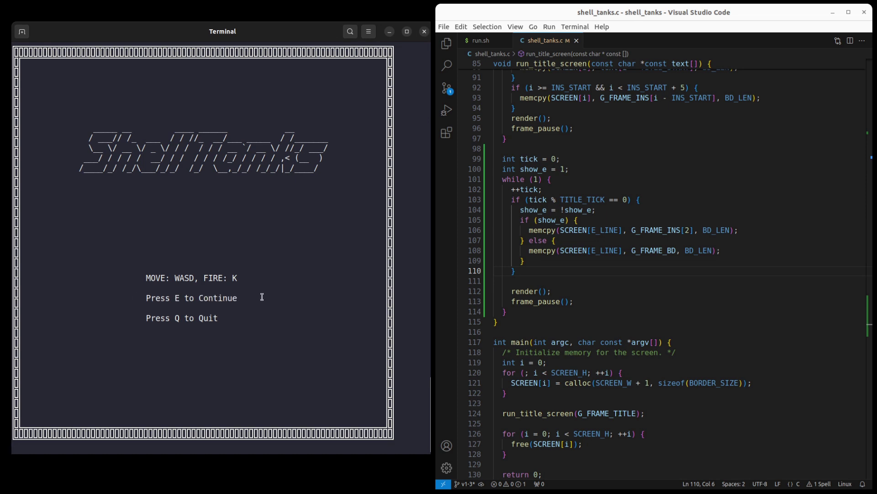
left_click_drag(139, 282, 156, 277)
left_click(156, 278)
left_click(558, 295)
key("Down")
key("Down")
key("Down")
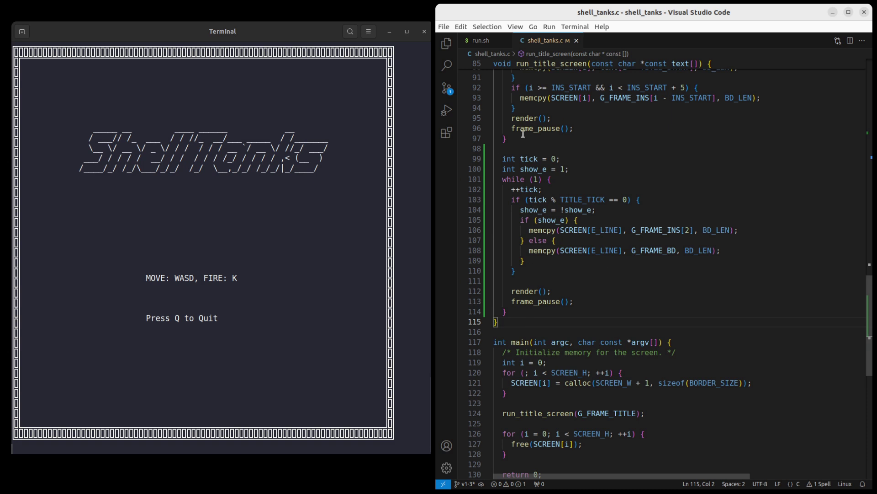
left_click(572, 179)
scroll(527, 184, "up", 1)
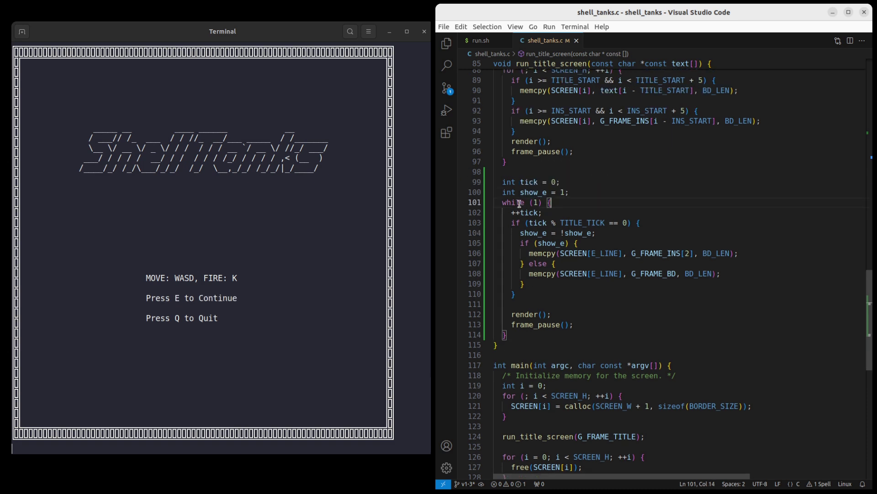
key("Home")
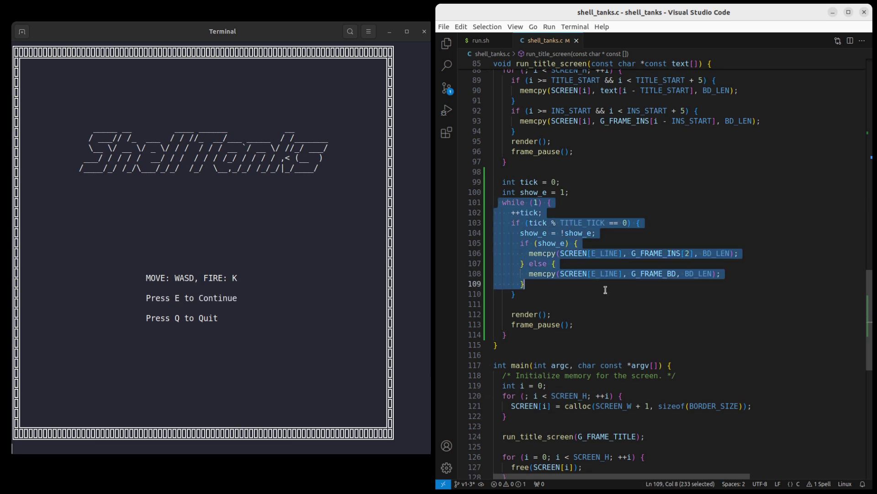
key("ctrl+z")
key("ctrl+z")
key("ctrl+z")
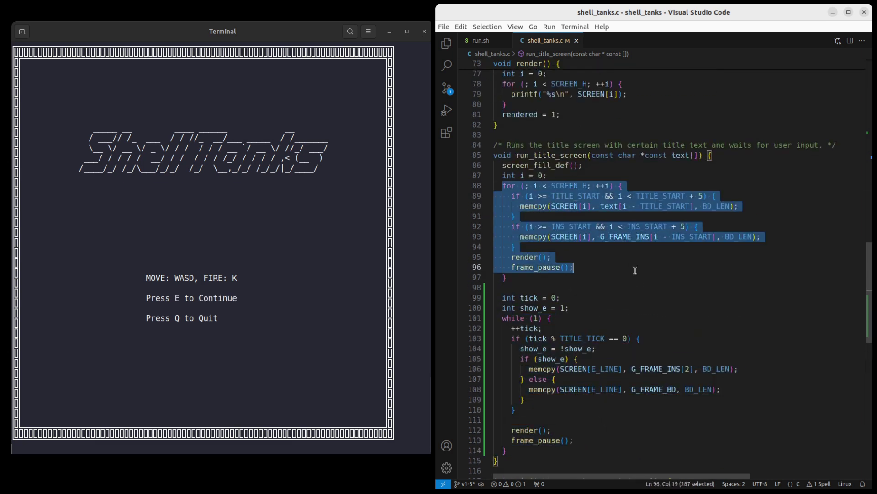
left_click_drag(636, 276, 494, 156)
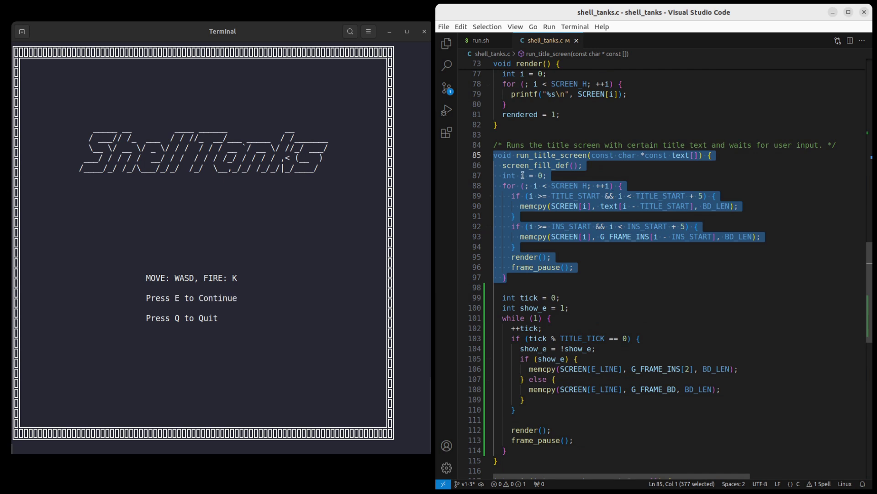
left_click(564, 217)
scroll(564, 218, "down", 2)
scroll(564, 219, "down", 2)
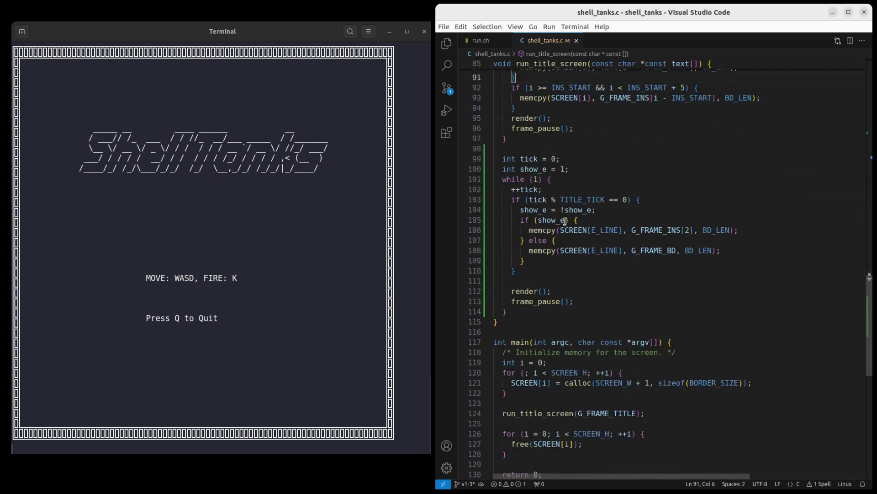
left_click(531, 158)
left_click(511, 190)
left_click_drag(510, 190, 542, 190)
left_click(526, 200)
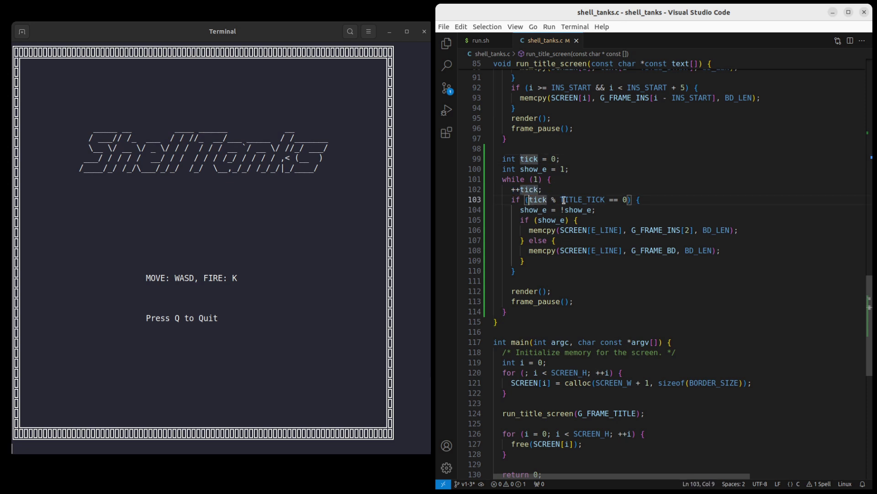
key("End")
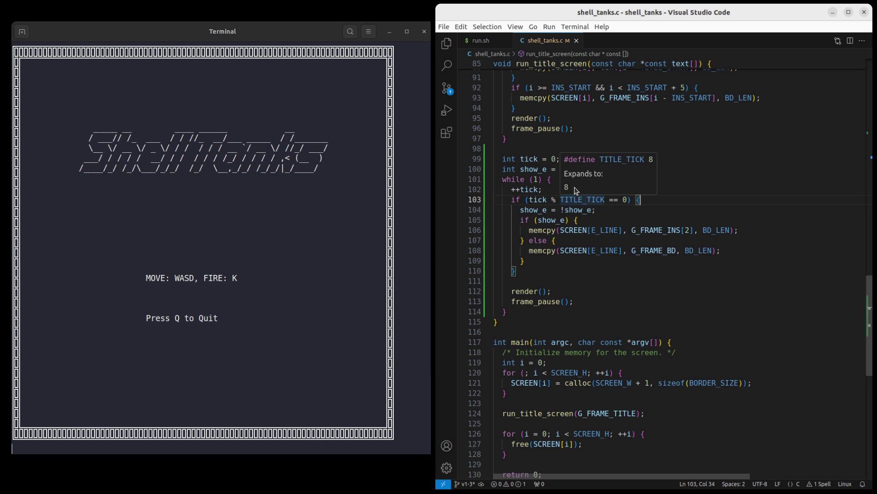
left_click_drag(516, 200, 641, 207)
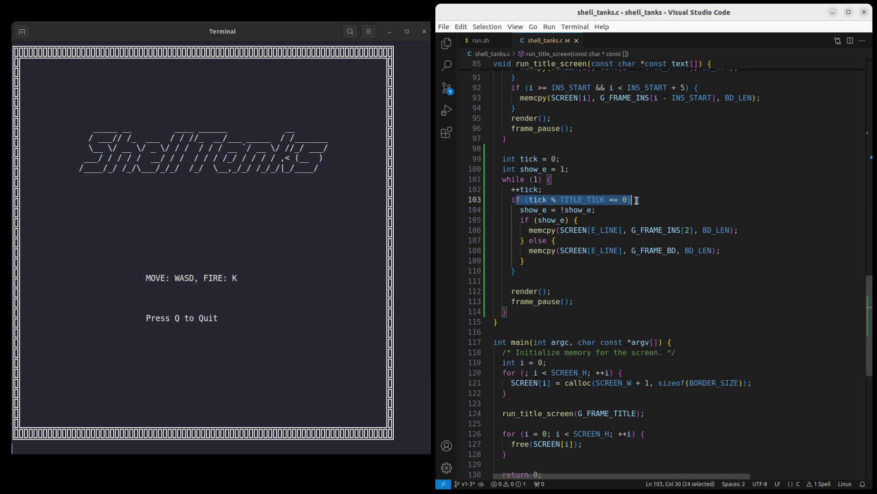
left_click(524, 211)
key("shift+End")
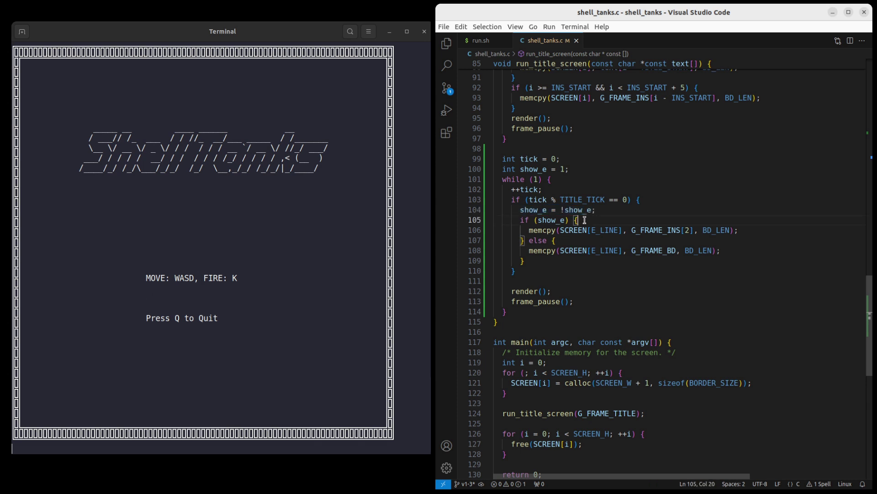
left_click(580, 220)
left_click(574, 231)
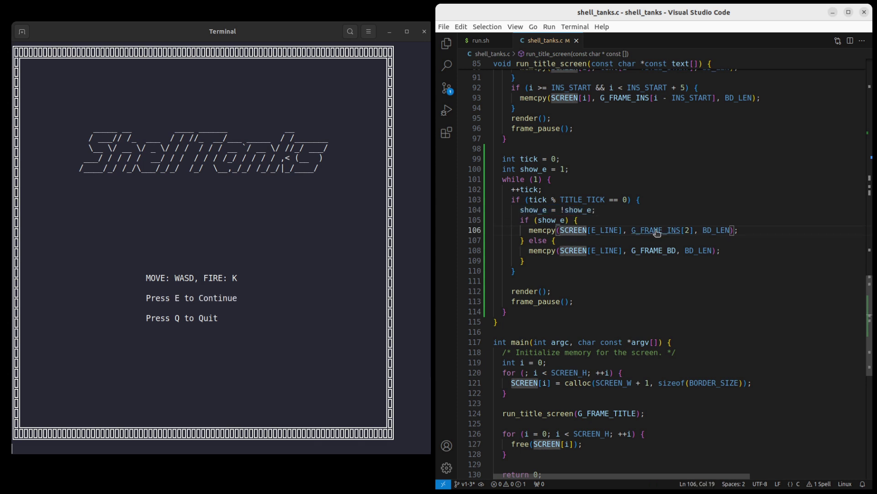
left_click(649, 228, "ctrl")
left_click_drag(640, 220, 747, 220)
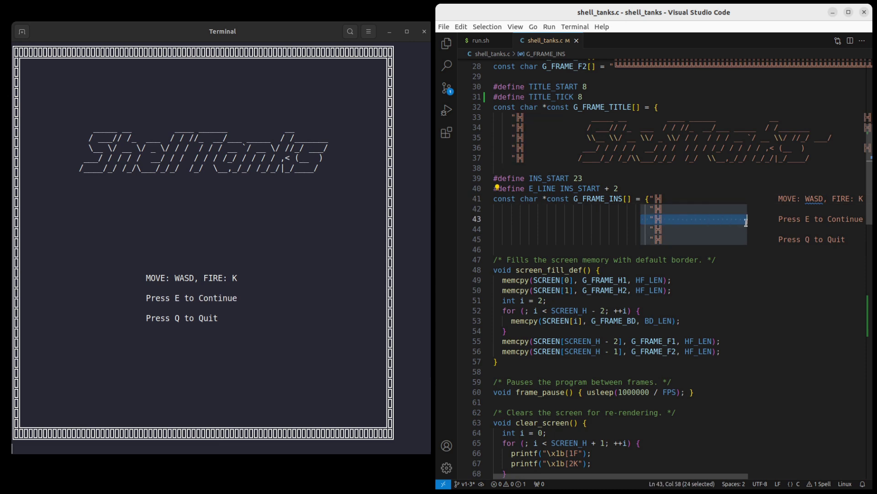
scroll(633, 240, "down", 5)
scroll(641, 220, "down", 15)
scroll(651, 199, "down", 4)
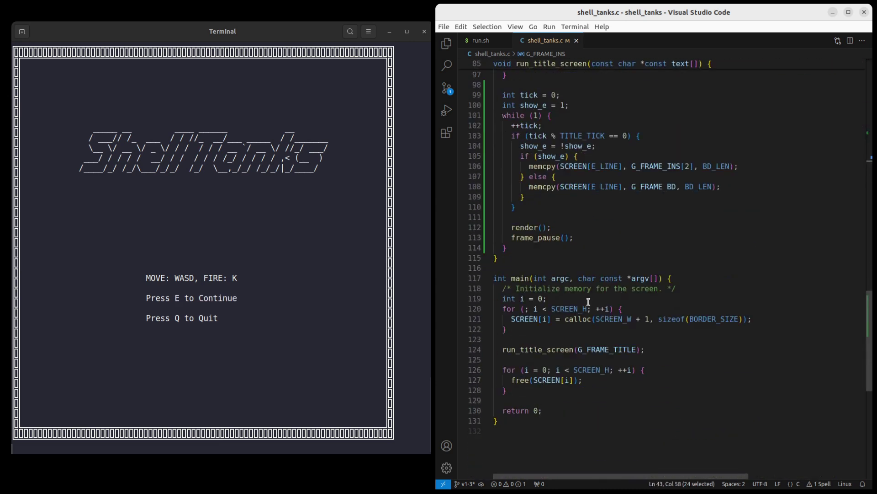
left_click(656, 190, "ctrl")
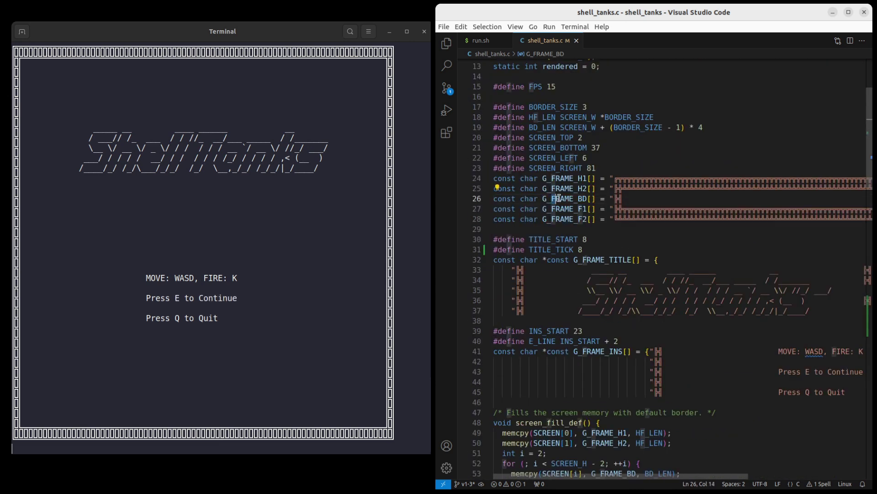
left_click_drag(552, 199, 707, 198)
scroll(596, 234, "down", 6)
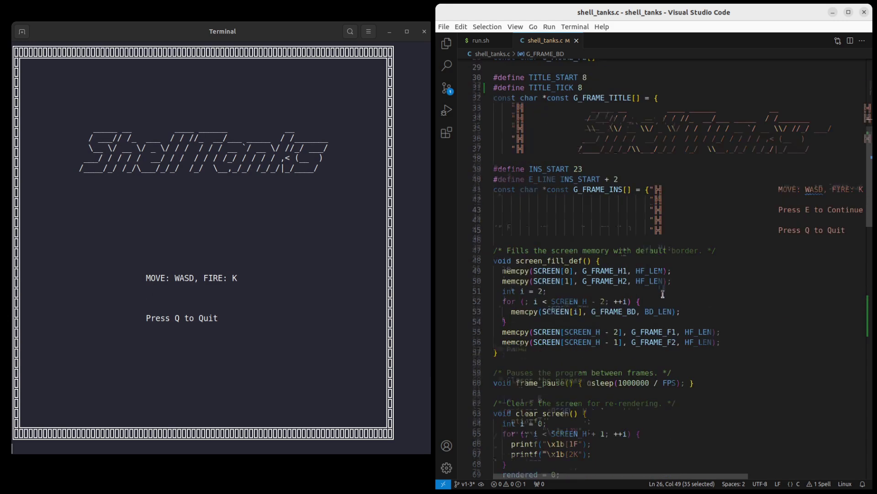
scroll(631, 274, "down", 9)
scroll(663, 308, "down", 5)
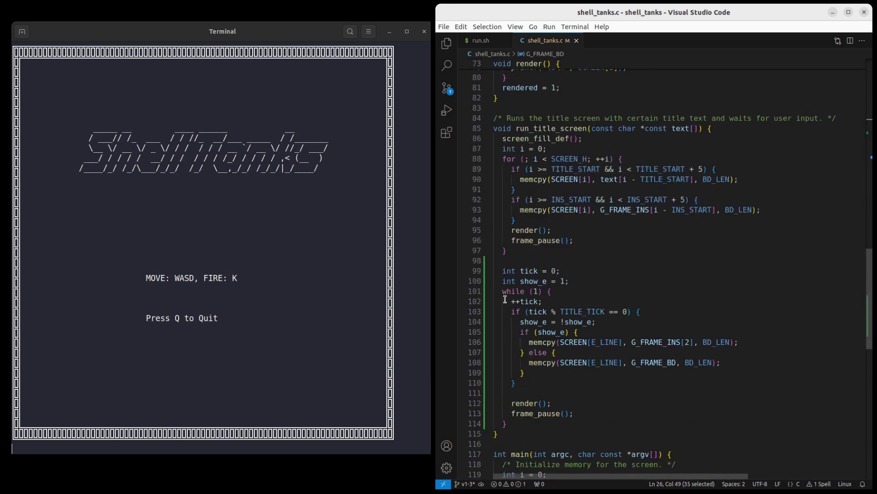
left_click_drag(508, 302, 583, 381)
left_click(558, 352)
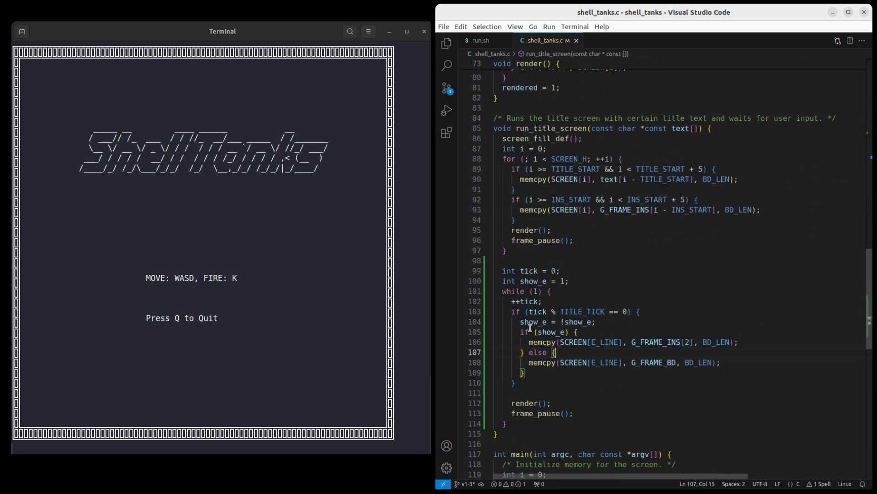
scroll(523, 338, "down", 2)
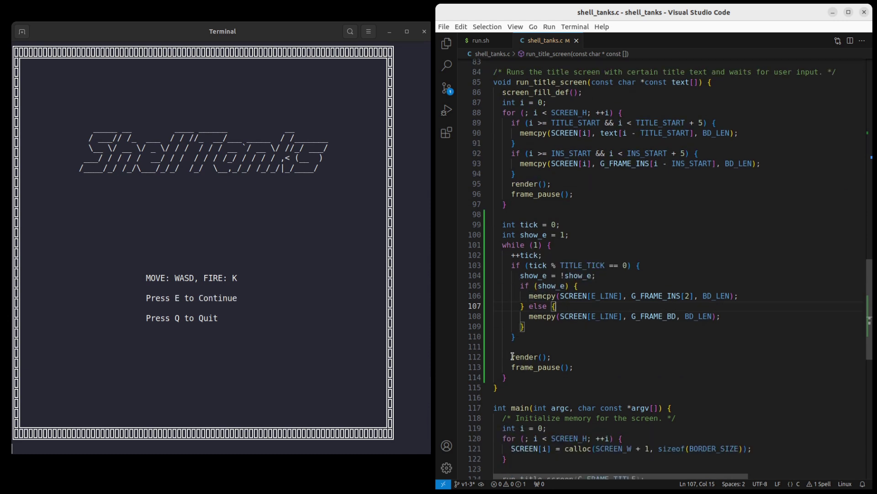
left_click_drag(507, 357, 565, 353)
key("shift+Down")
key("shift+Down")
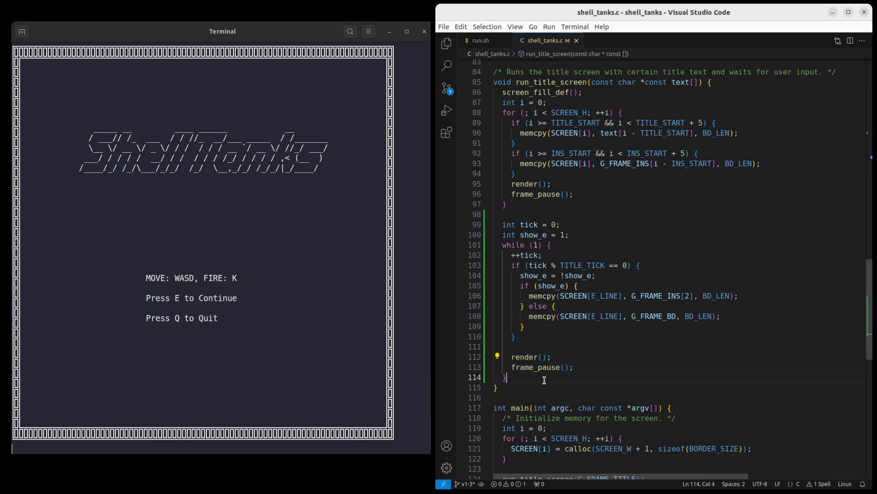
scroll(505, 350, "down", 2)
scroll(506, 349, "down", 5)
scroll(505, 350, "up", 1)
scroll(505, 350, "up", 4)
Kill the title screen with Ctrl+C and clear the Terminal with Ctrl+L.
left_click(205, 255)
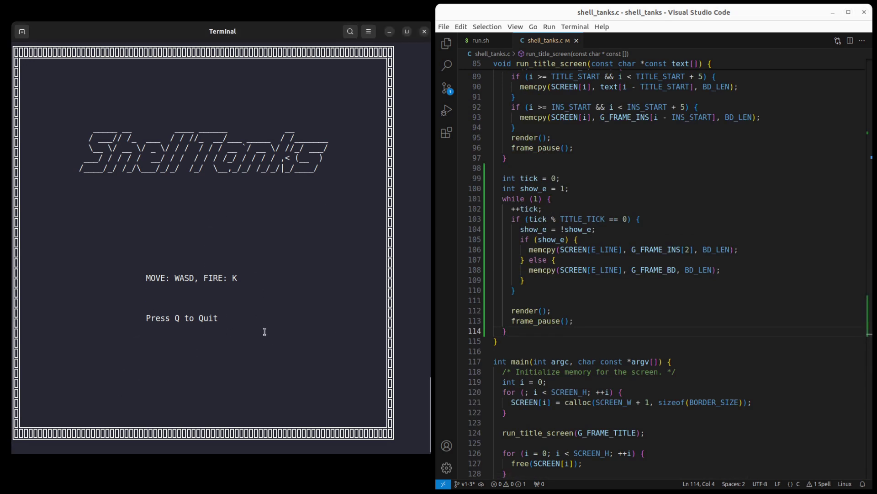
key("ctrl+c")
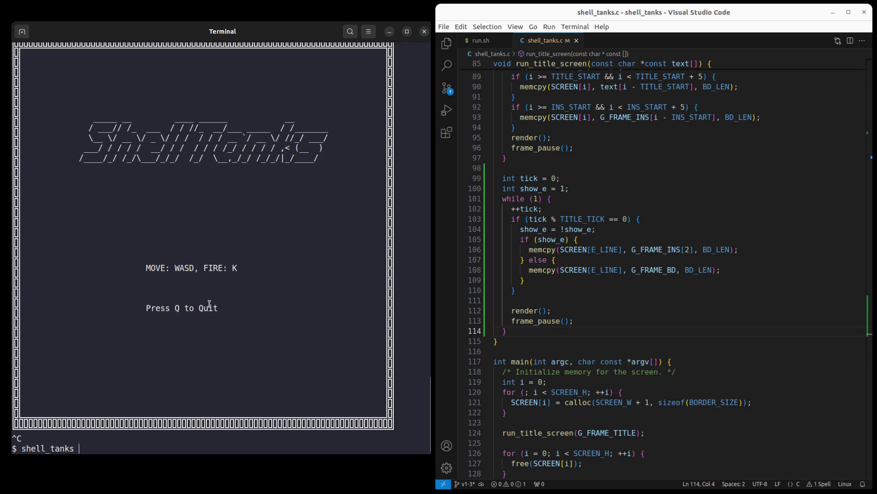
left_click(608, 319)
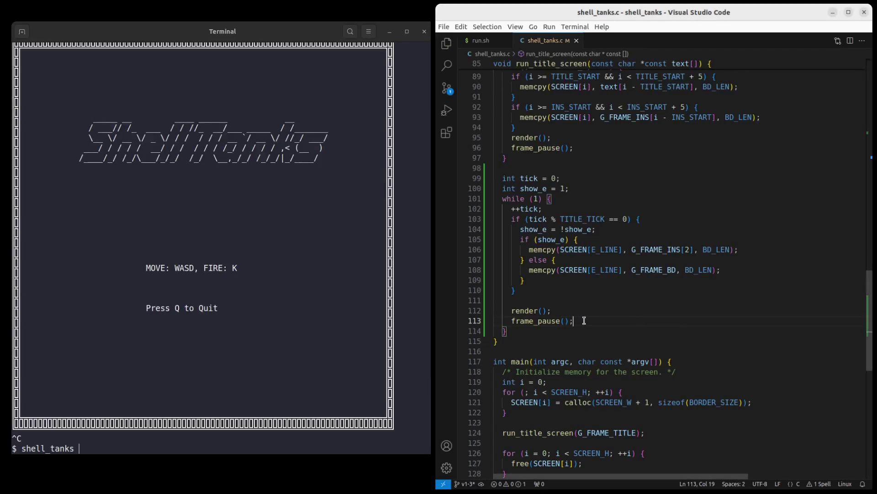
left_click(289, 33)
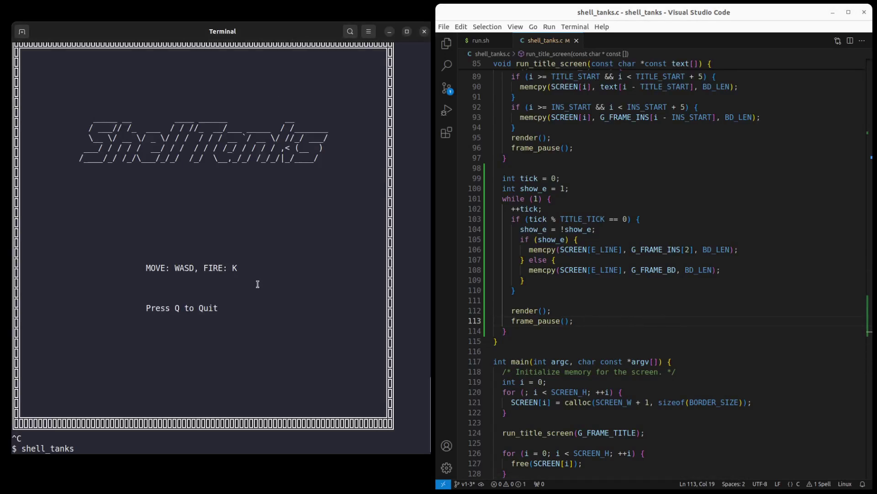
key("ctrl+l")
type("./full_game")
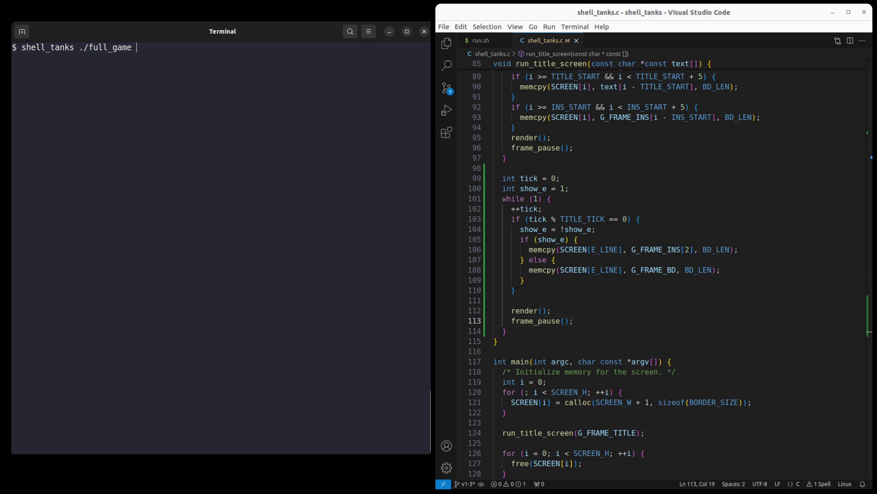
Run ./full_game to bring up the bordered ShellTanks title screen.
key("Return")
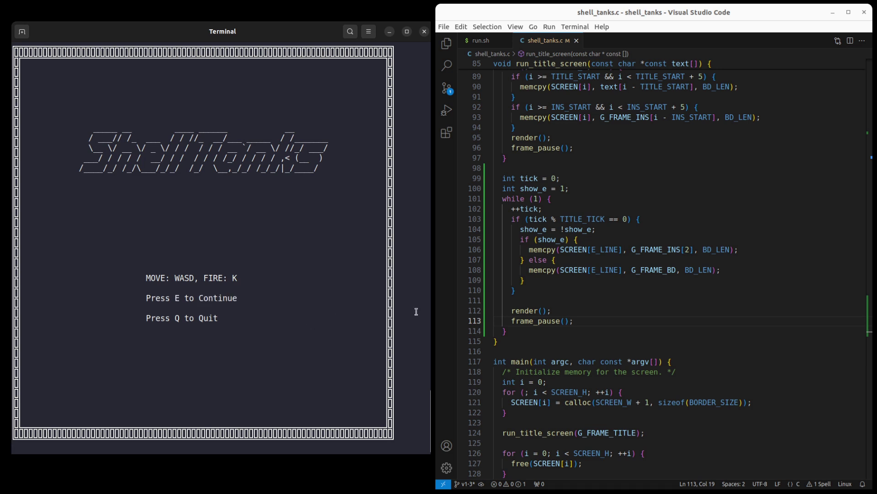
Start the game with E and drive the tank left, right, up and down while firing.
key("e")
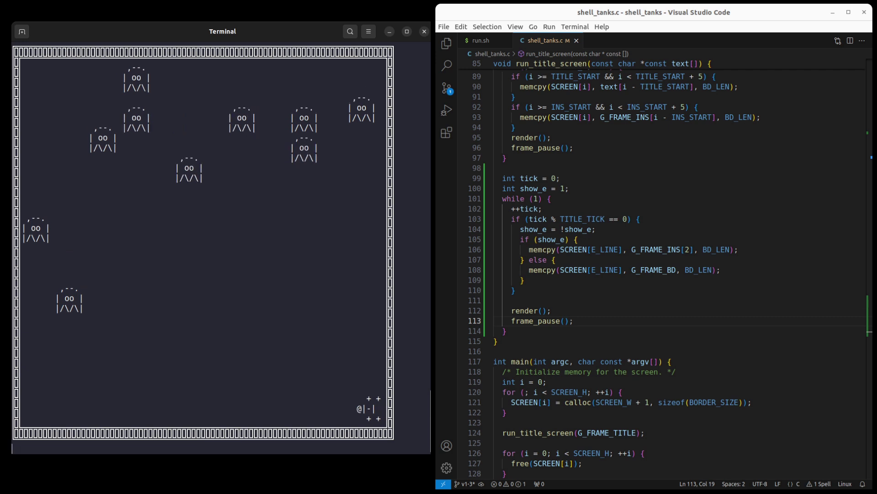
key("a")
key("a")
key("a")
key("space")
key("space")
key("space")
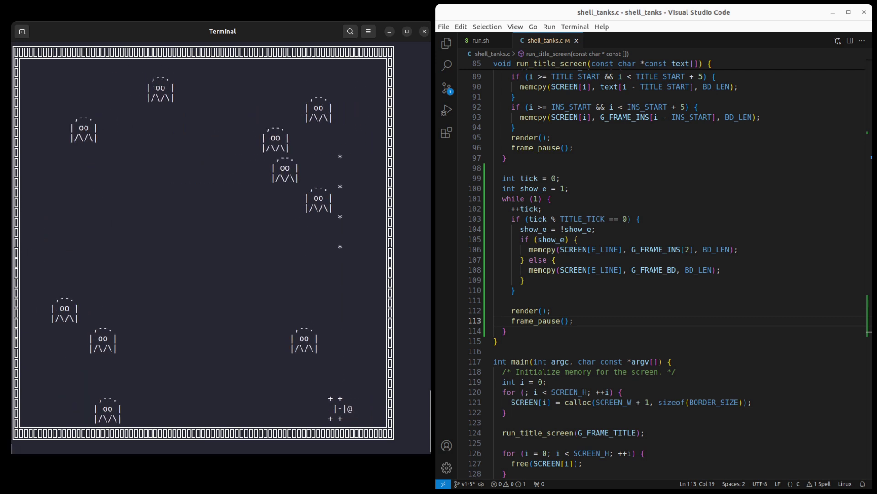
key("d")
key("d")
key("d")
key("space")
key("space")
key("w")
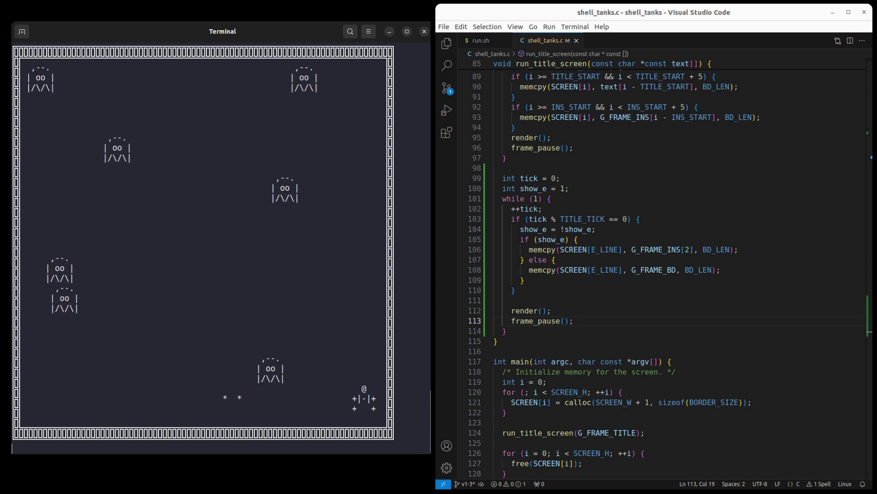
key("s")
key("a")
key("a")
key("a")
key("a")
key("a")
key("a")
key("a")
key("a")
key("a")
key("a")
Keep driving the tank up and right, shooting at the ghosts.
key("w")
key("w")
key("w")
key("w")
key("d")
key("space")
key("space")
key("space")
key("space")
key("d")
key("d")
key("d")
key("d")
key("d")
key("w")
key("w")
key("w")
key("space")
key("space")
key("space")
key("space")
key("d")
key("d")
key("d")
key("d")
key("d")
key("d")
key("w")
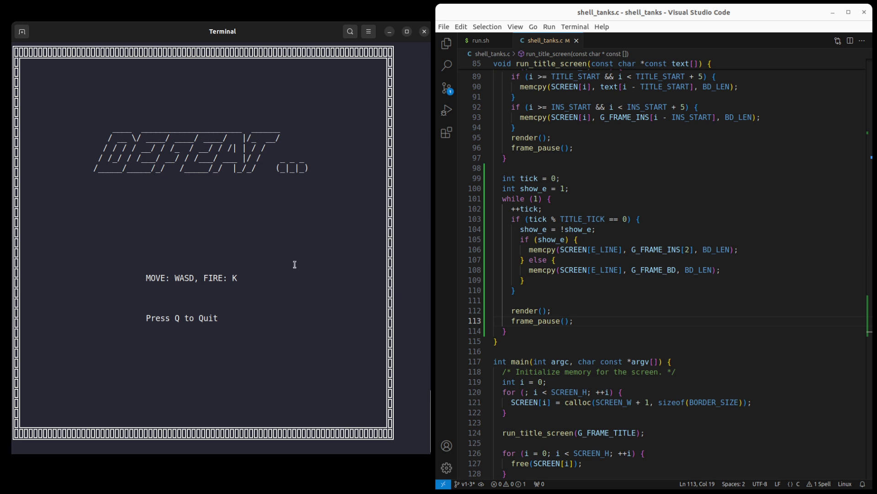
Start a new round, move the tank left while firing upward, then quit with Q.
key("e")
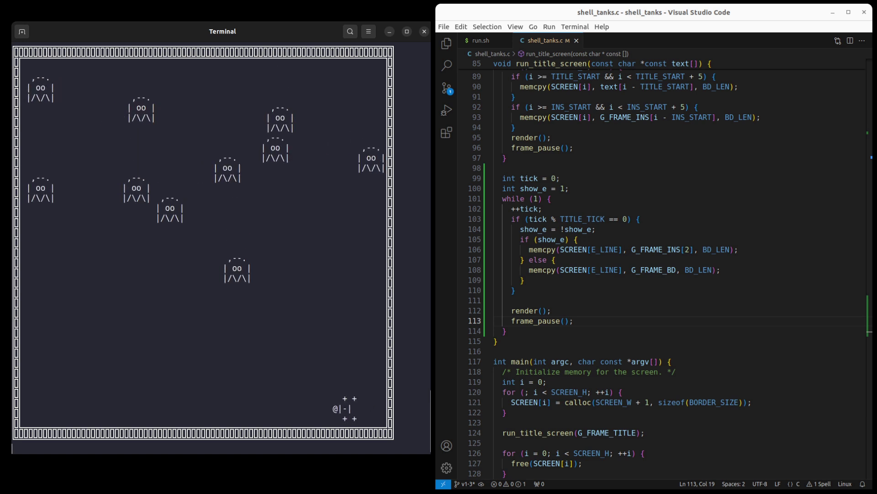
key("w")
key("space")
key("a")
key("a")
key("space")
key("a")
key("a")
key("a")
key("w")
key("space")
key("space")
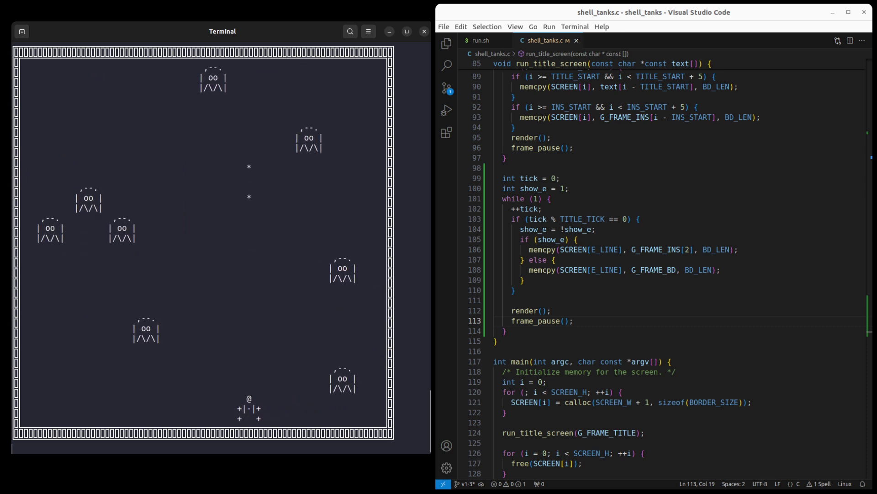
key("q")
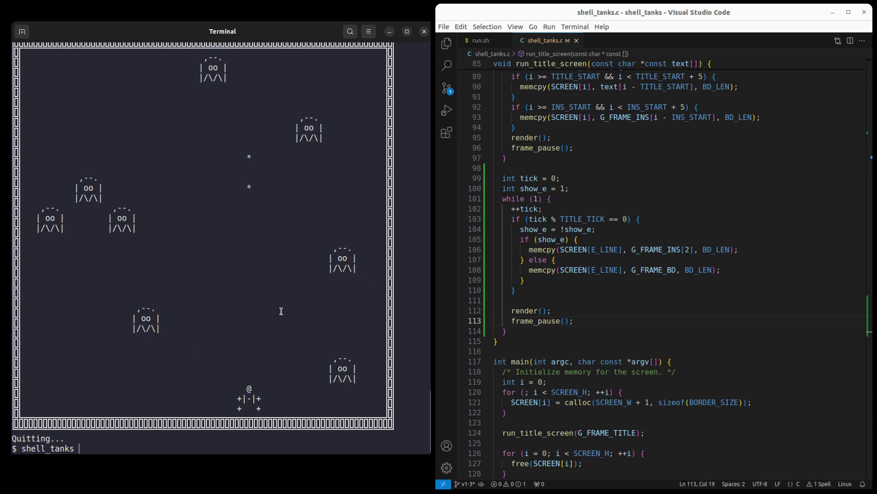
left_click(673, 301)
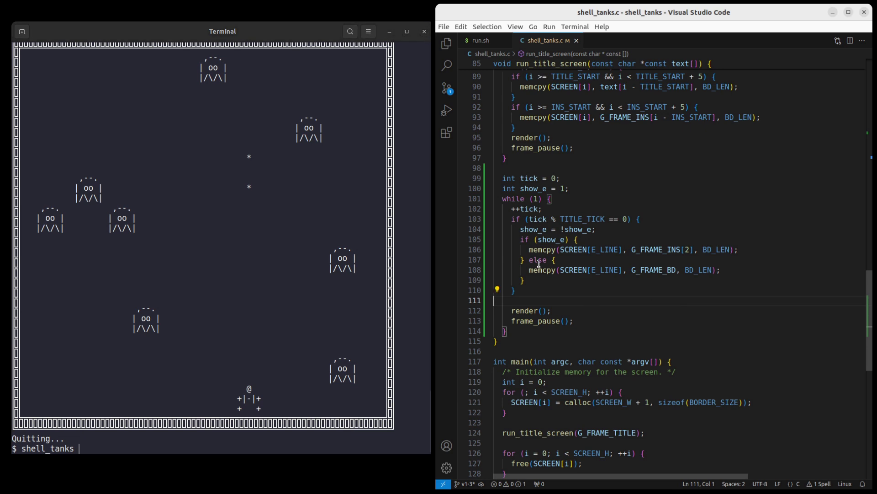
scroll(615, 321, "down", 3)
scroll(589, 357, "down", 1)
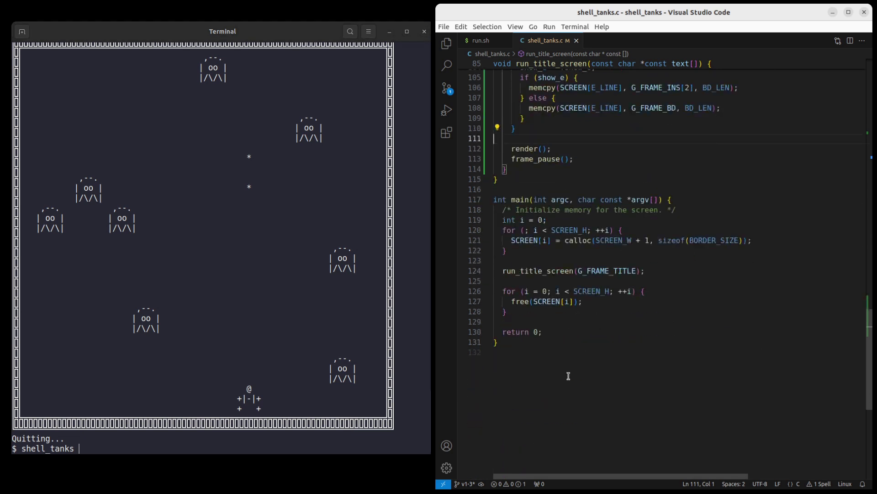
left_click(565, 385)
scroll(564, 389, "up", 5)
scroll(563, 391, "up", 5)
scroll(564, 390, "up", 3)
scroll(566, 388, "up", 5)
scroll(565, 387, "up", 2)
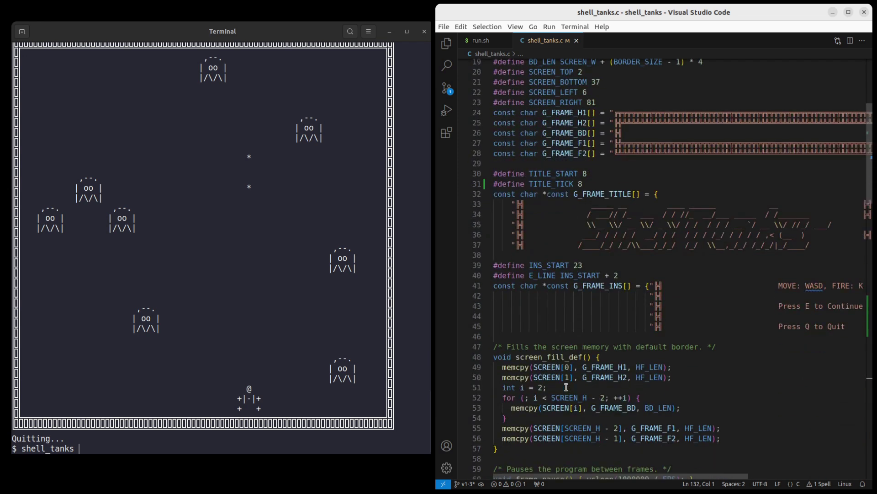